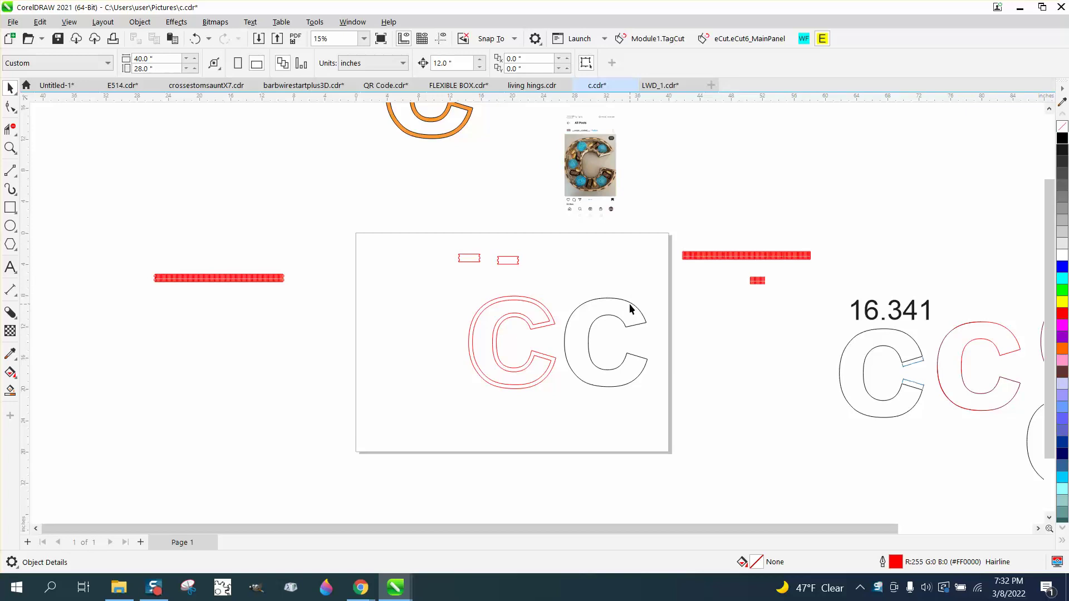
Break the black C's outline apart at the upper and lower inner corner nodes of its opening.
{"action": "left_click", "coordinate": [631, 308]}
{"action": "key", "text": "p"}
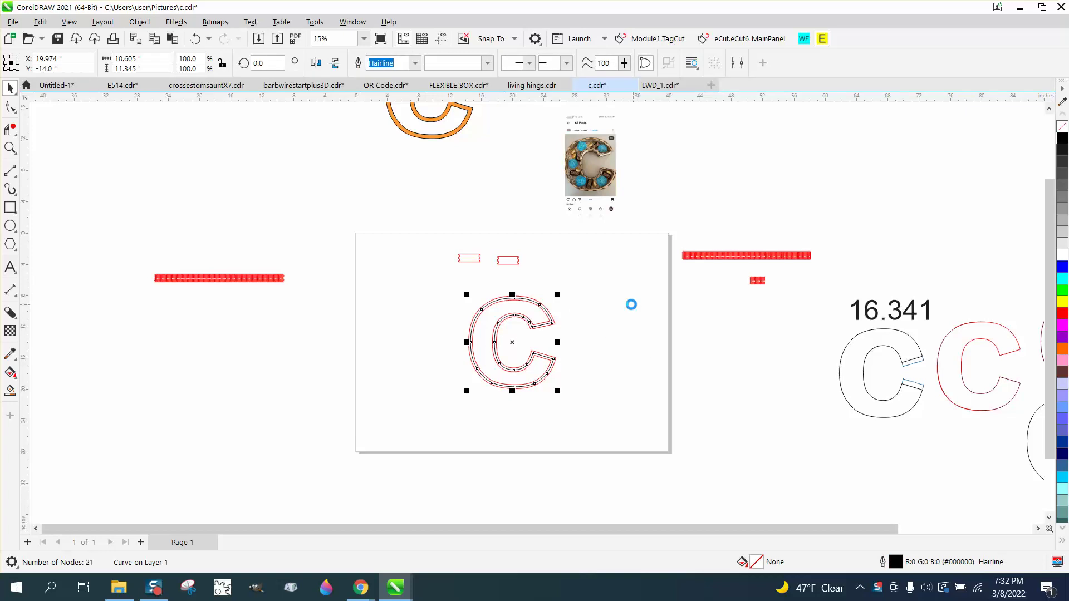
{"action": "key", "text": "ctrl+z"}
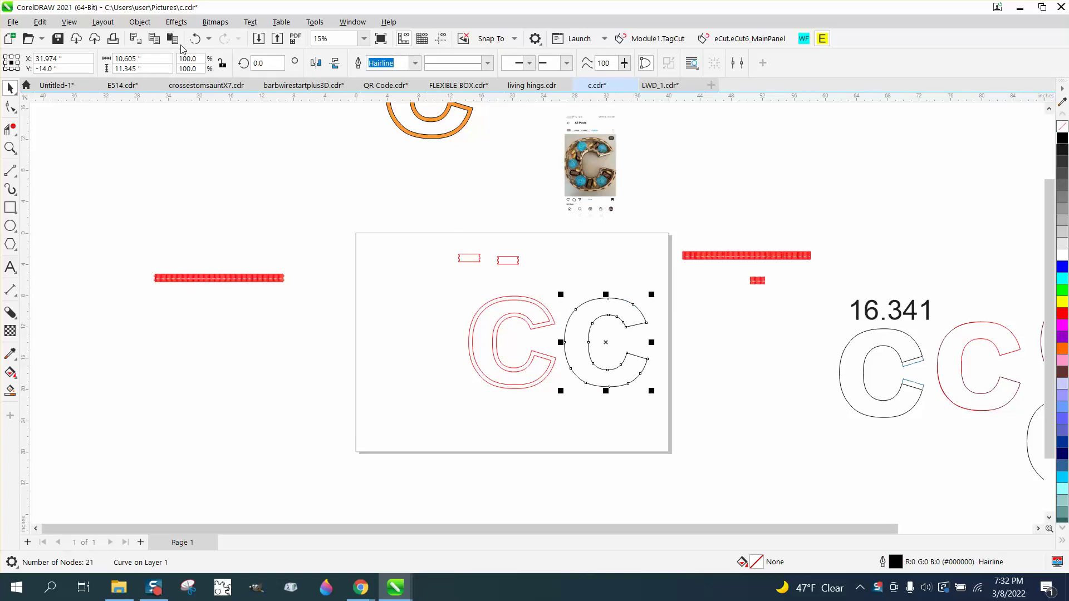
{"action": "left_click", "coordinate": [10, 106]}
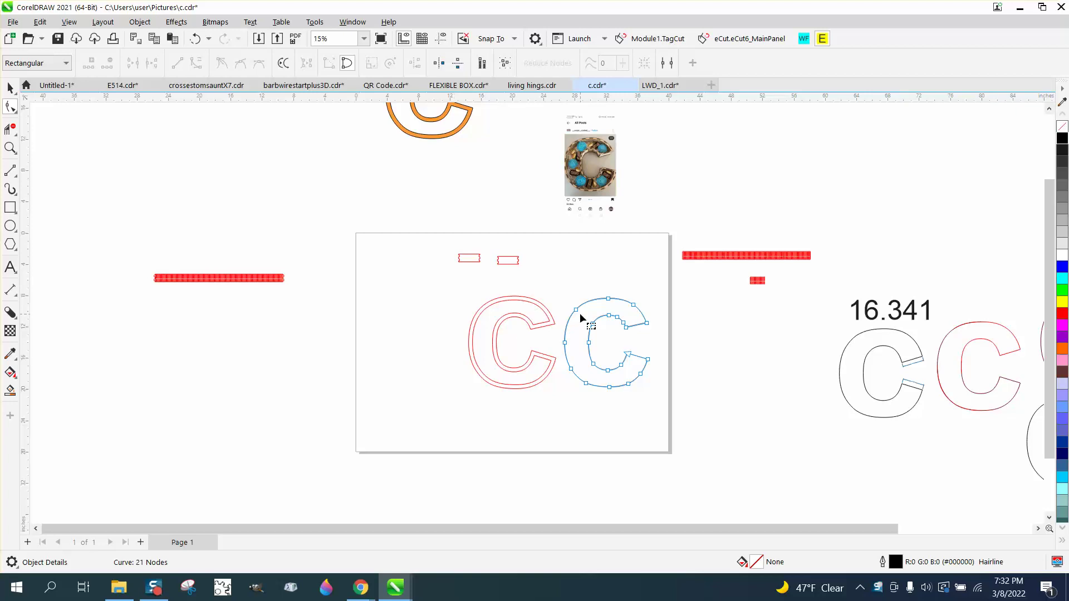
{"action": "left_click", "coordinate": [626, 327]}
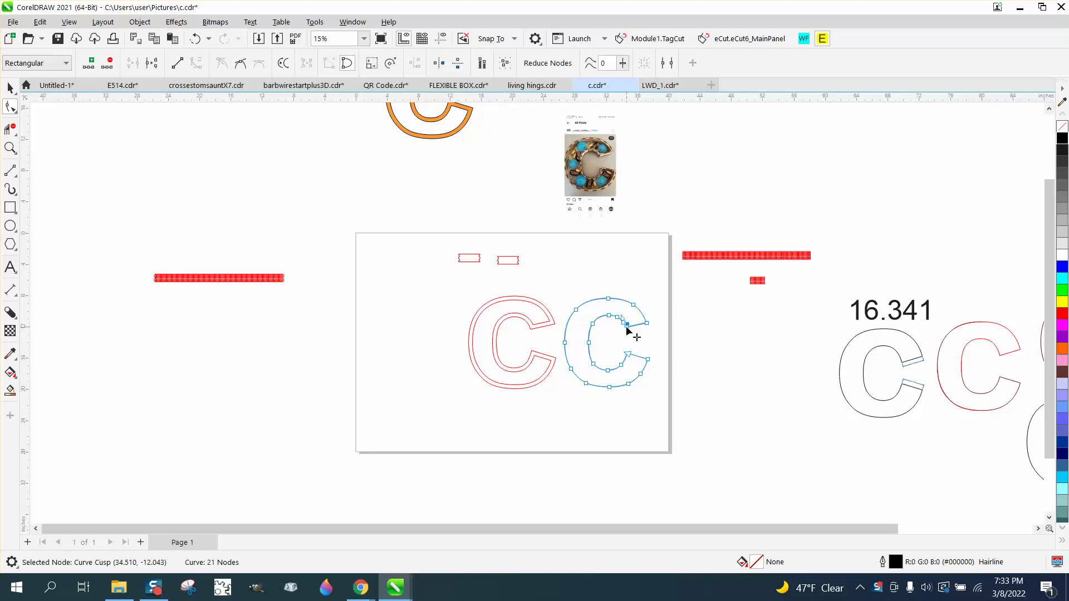
{"action": "right_click", "coordinate": [627, 326]}
{"action": "left_click", "coordinate": [663, 384]}
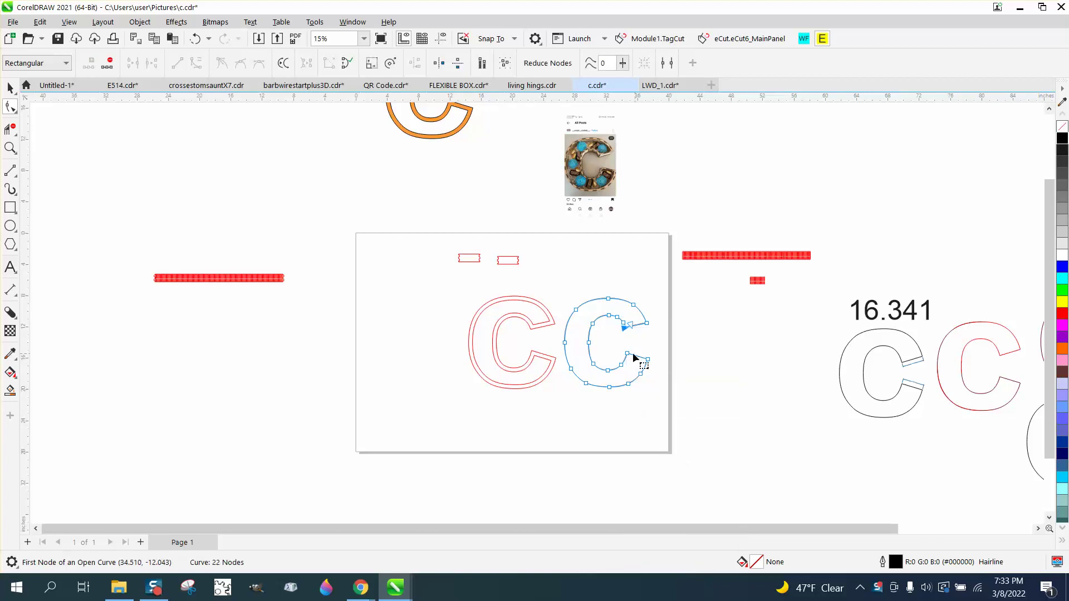
{"action": "left_click", "coordinate": [629, 356]}
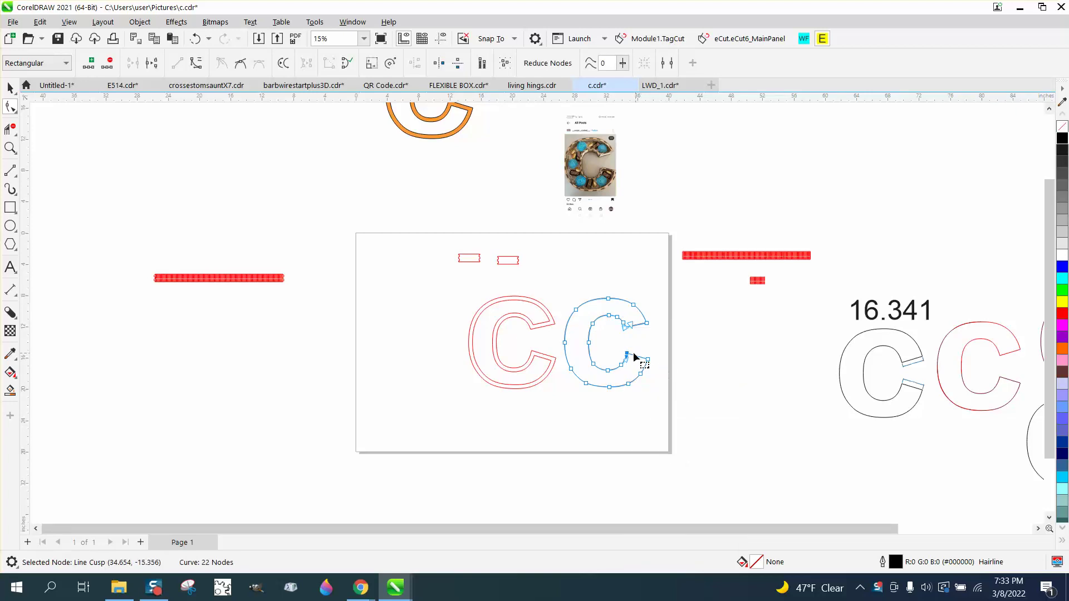
{"action": "right_click", "coordinate": [627, 355]}
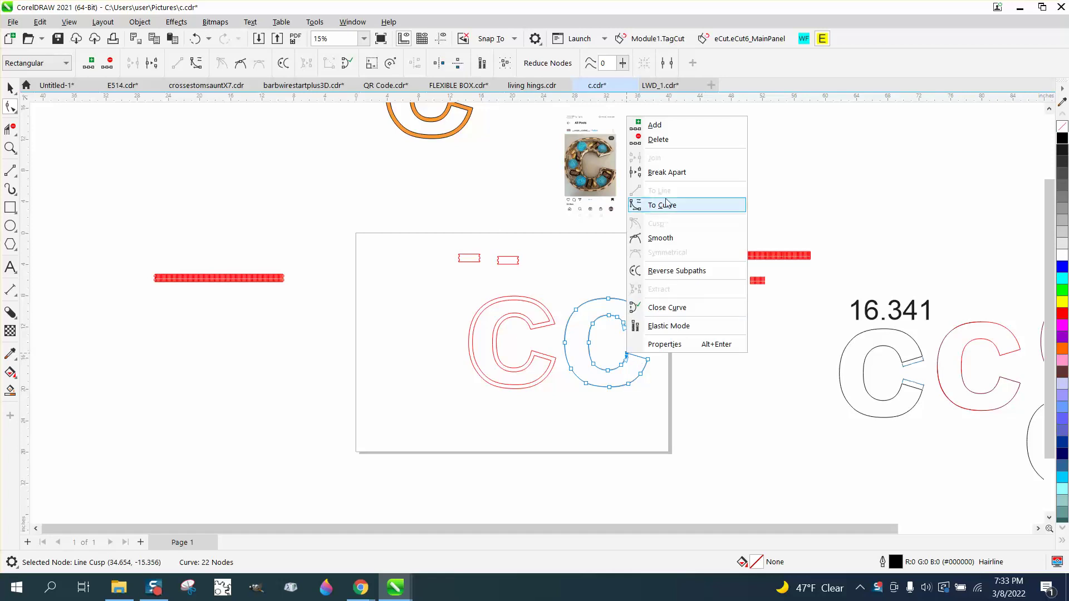
{"action": "left_click", "coordinate": [667, 172]}
{"action": "left_click", "coordinate": [10, 129]}
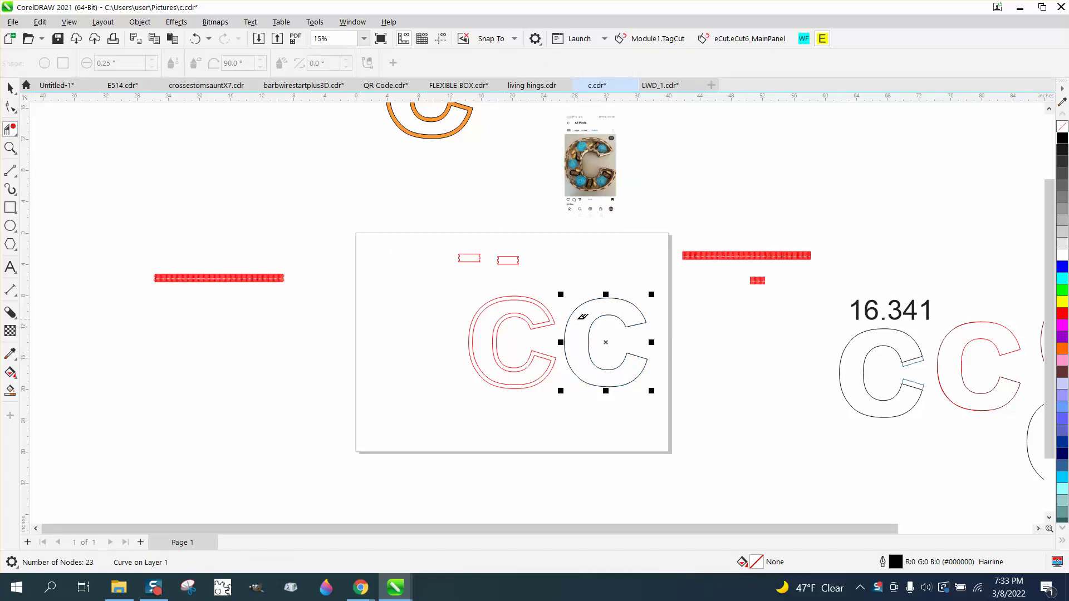
{"action": "left_click", "coordinate": [576, 305]}
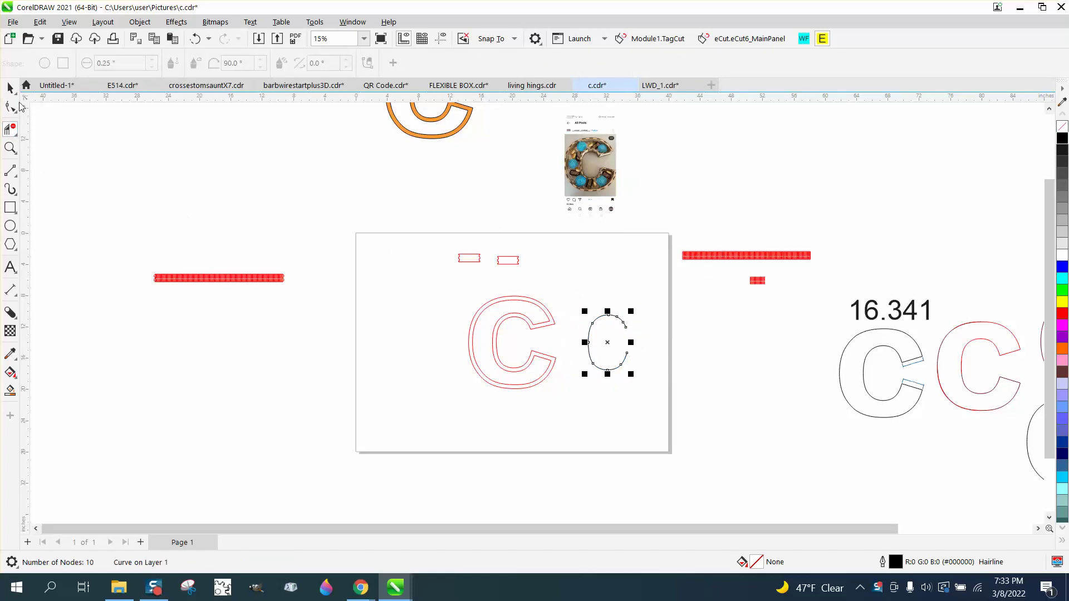
{"action": "left_click", "coordinate": [10, 87]}
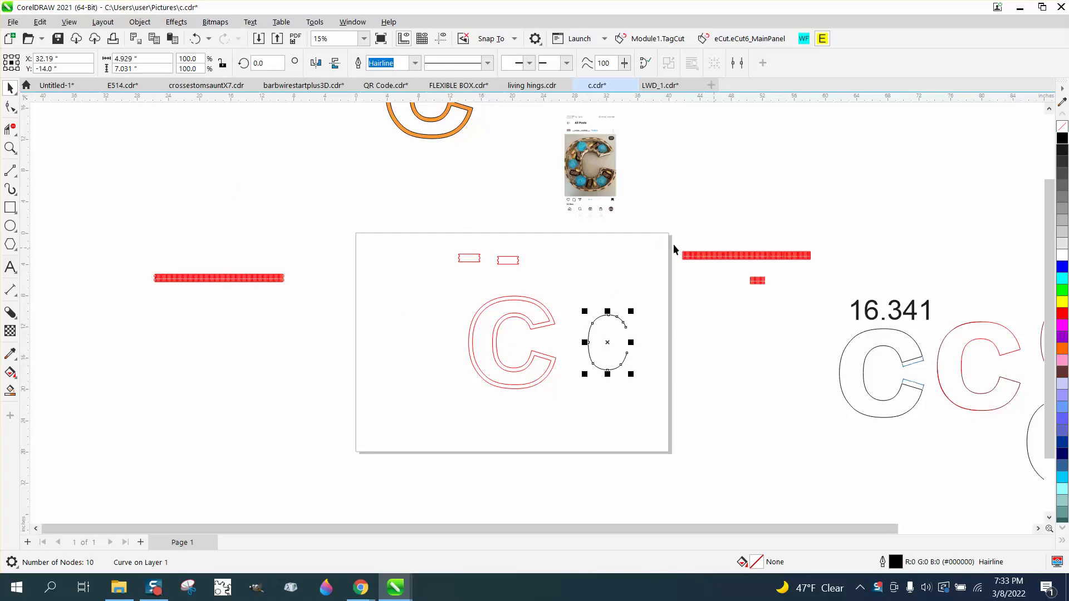
{"action": "left_click", "coordinate": [195, 38]}
Duplicate the broken-apart C twice in a row to the right, and delete the outer contour of the original with Virtual Segment Delete.
{"action": "key", "text": "ctrl+d"}
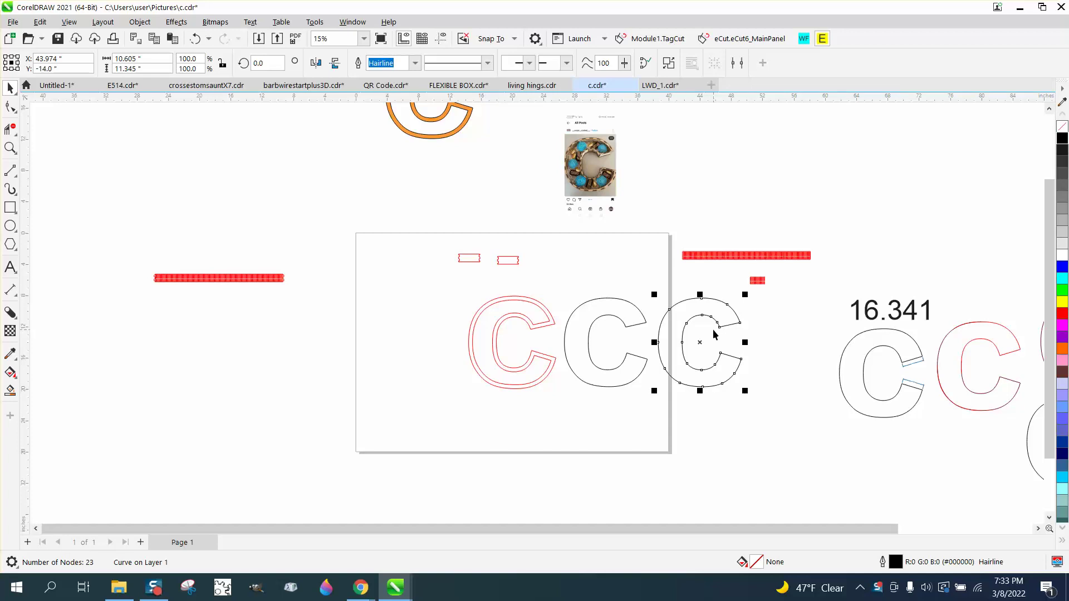
{"action": "key", "text": "ctrl+d"}
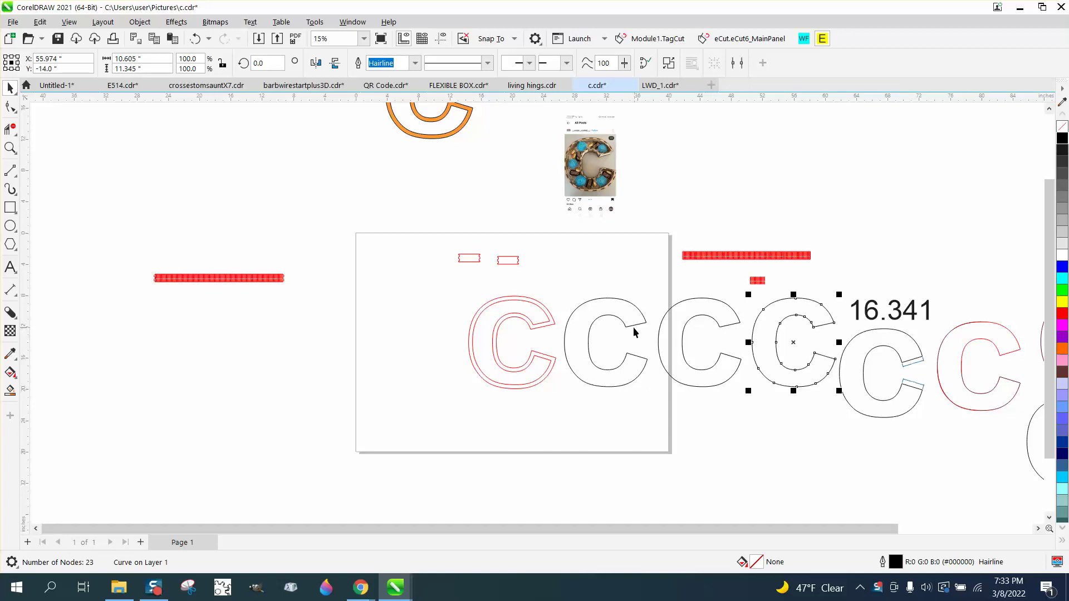
{"action": "left_click", "coordinate": [10, 129]}
{"action": "left_click", "coordinate": [601, 295]}
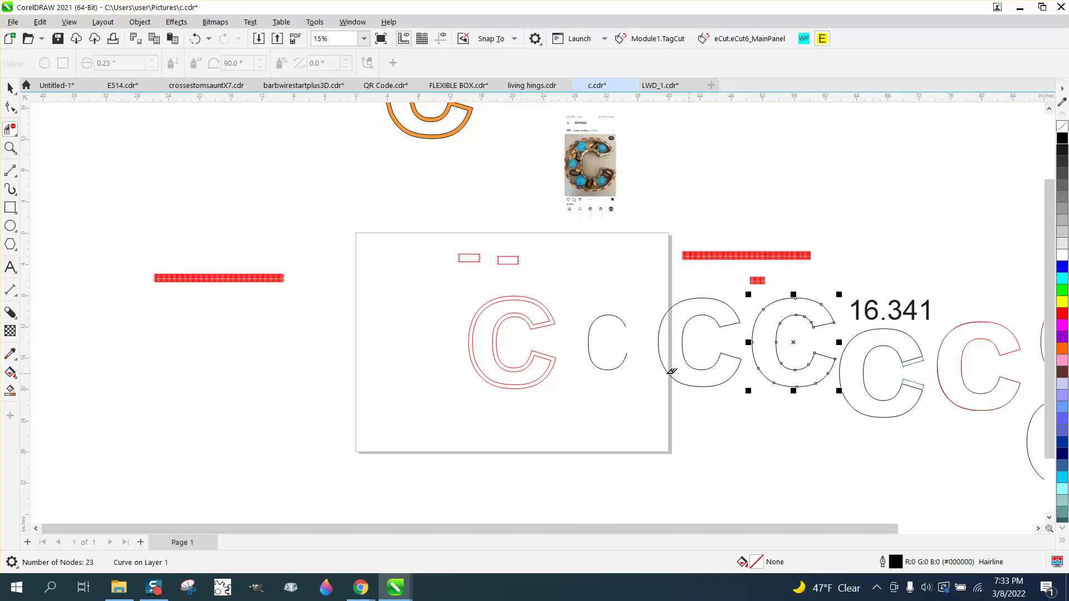
{"action": "left_click", "coordinate": [10, 87]}
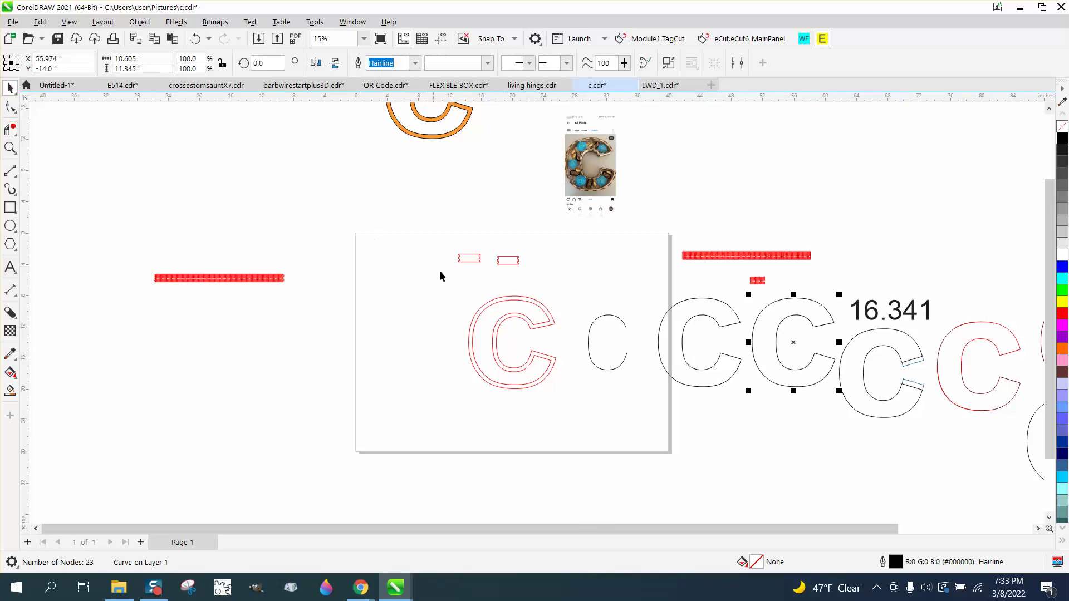
Examine the curve length of the remaining inner C contour in its object properties.
{"action": "left_click", "coordinate": [597, 323]}
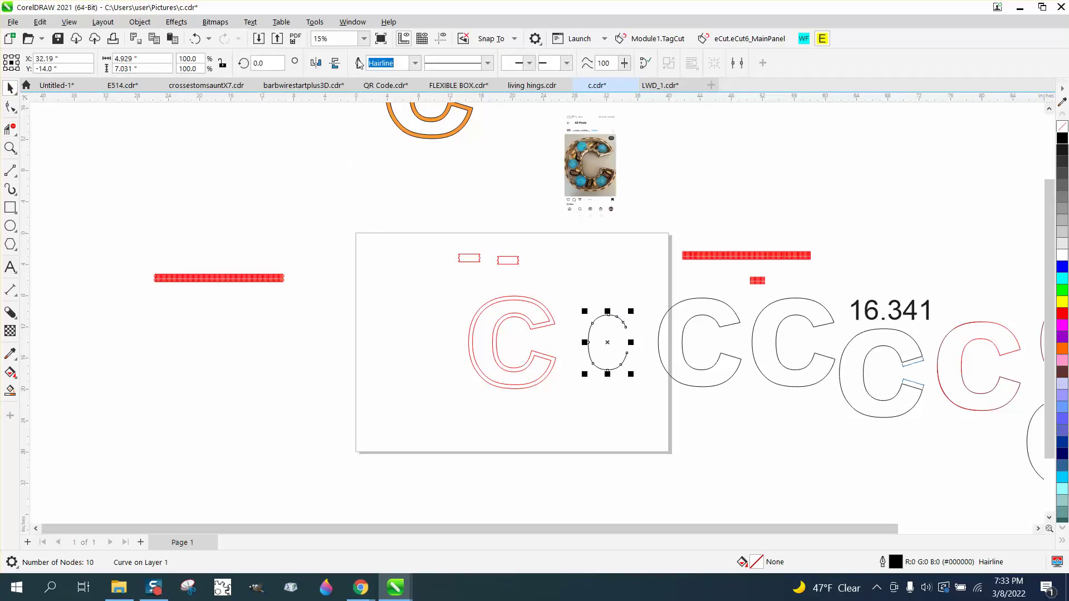
{"action": "left_click", "coordinate": [352, 22]}
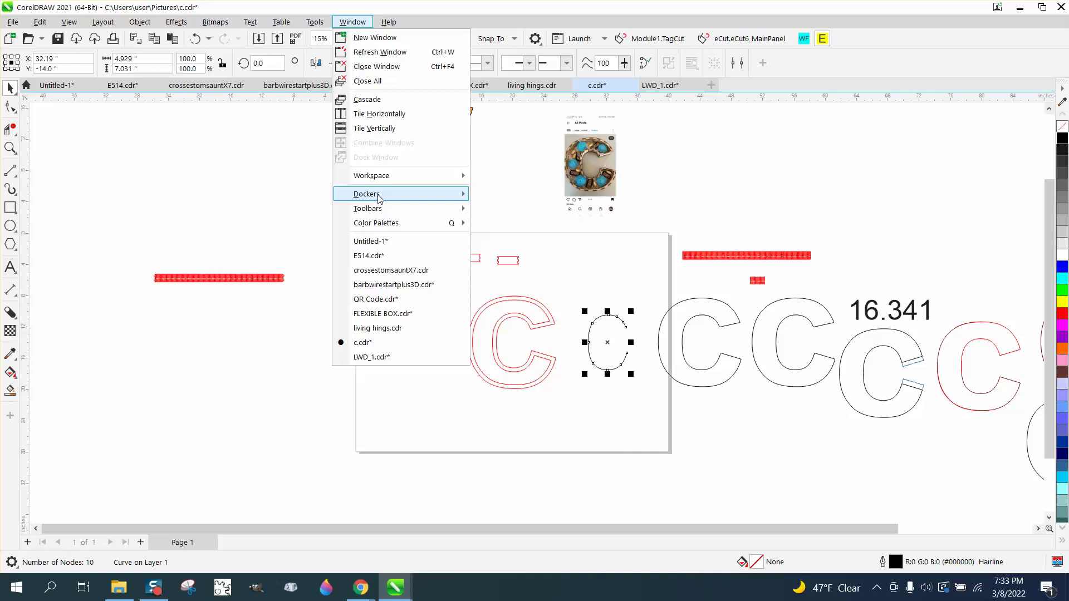
{"action": "mouse_move", "coordinate": [379, 199]}
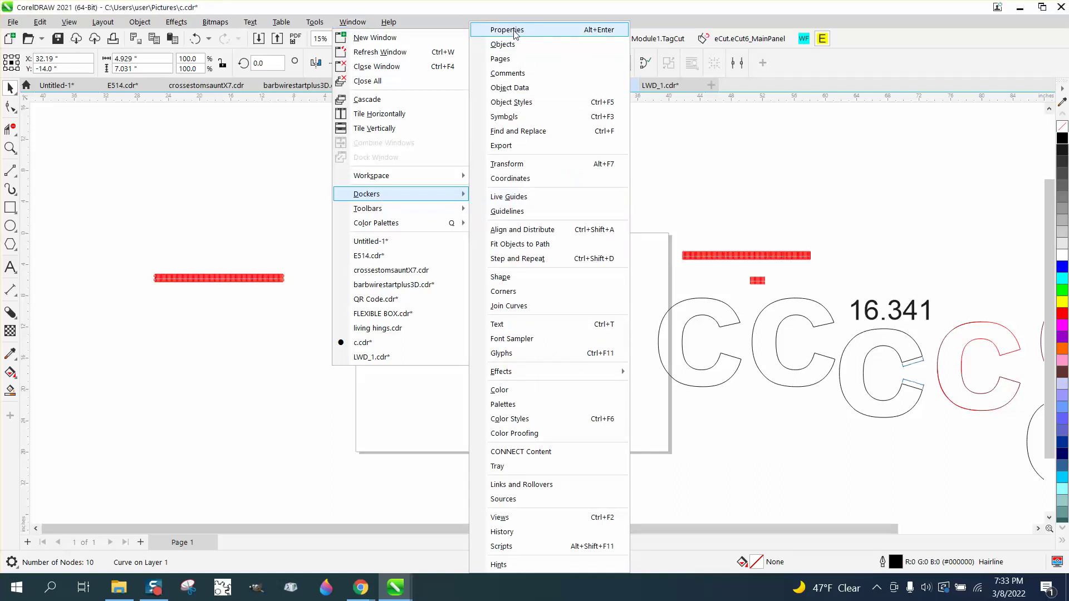
{"action": "key", "text": "Return"}
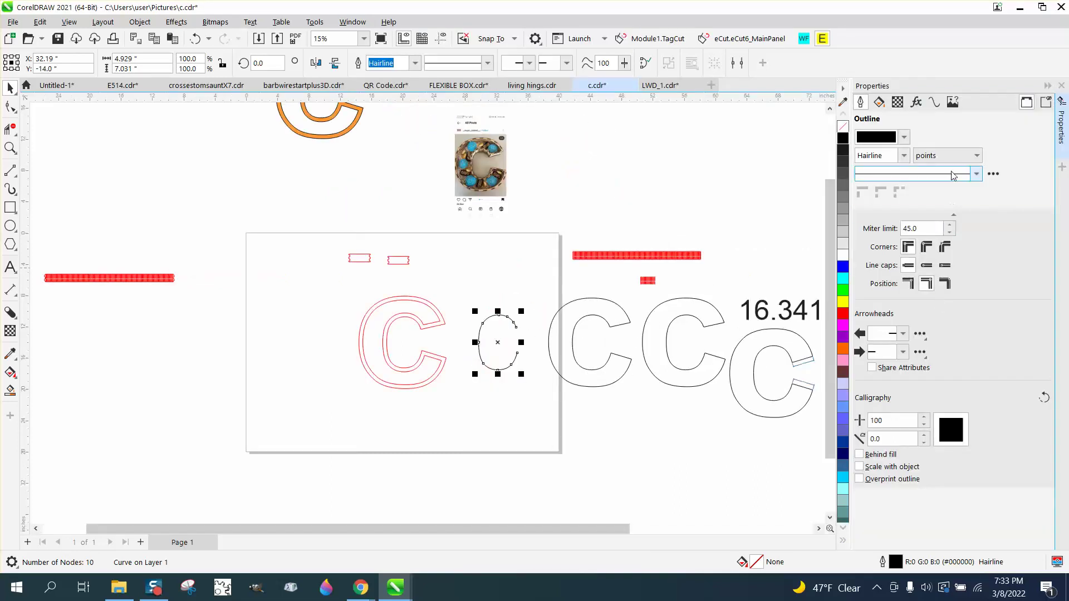
{"action": "left_click", "coordinate": [935, 104]}
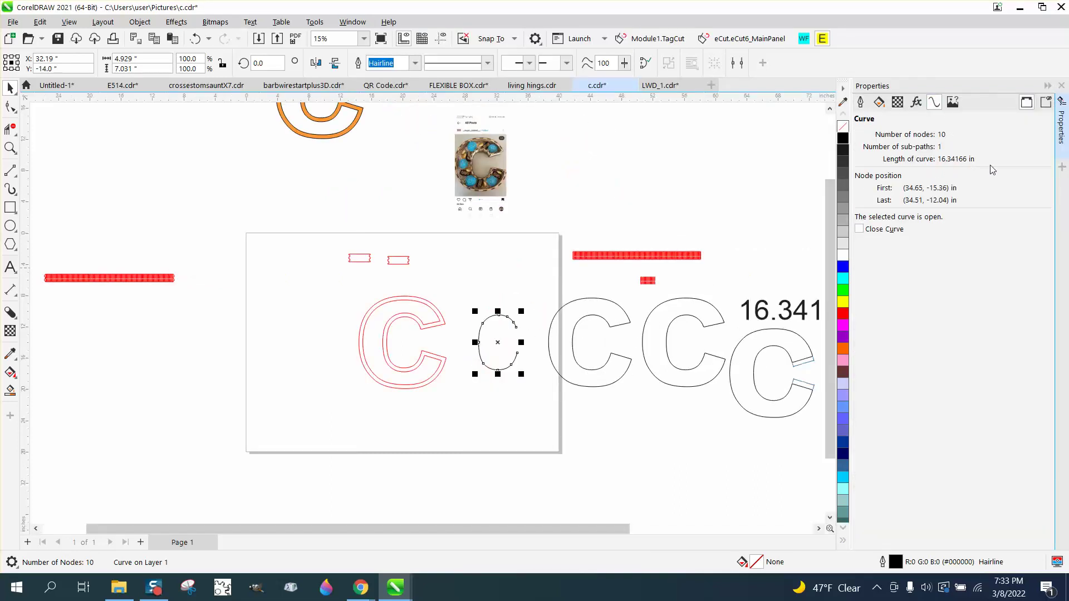
Move the 16.341 text above the long red strip to the right of the page.
{"action": "left_click", "coordinate": [805, 173]}
{"action": "left_click_drag", "start_coordinate": [802, 305], "coordinate": [802, 292]}
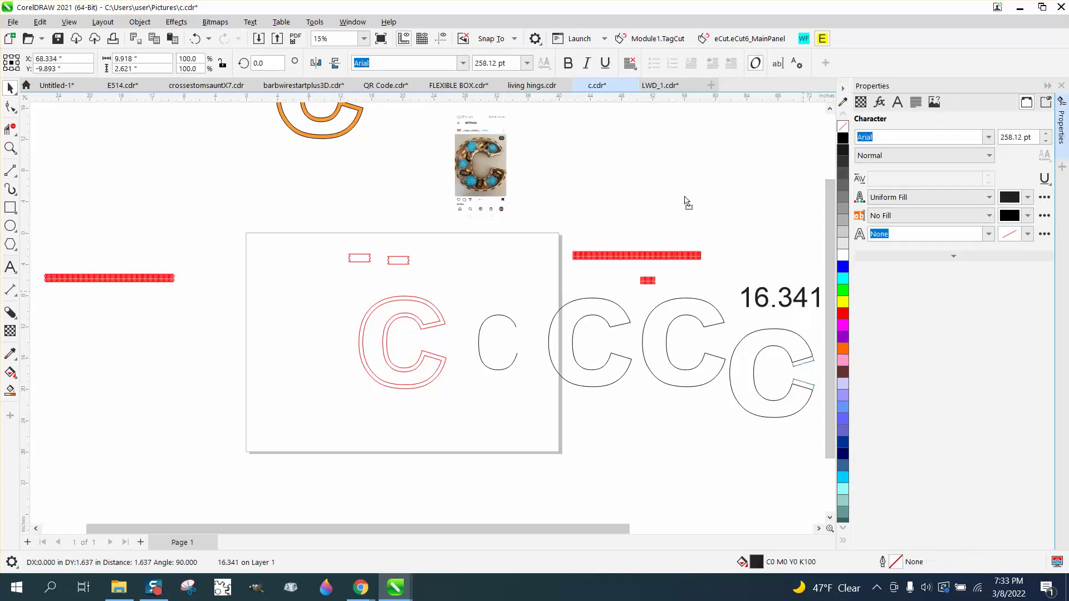
{"action": "left_click_drag", "start_coordinate": [687, 202], "coordinate": [664, 205]}
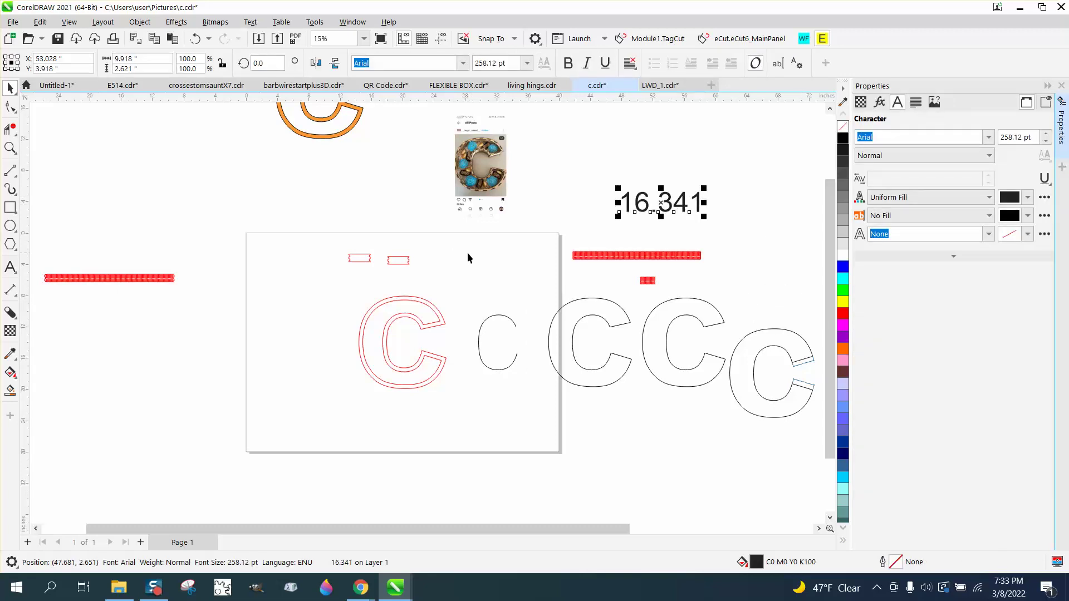
Draw a horizontal line between the orange C and the page, and set its length to 26.341 inches.
{"action": "left_click", "coordinate": [10, 170]}
{"action": "left_click_drag", "start_coordinate": [201, 185], "coordinate": [399, 186]}
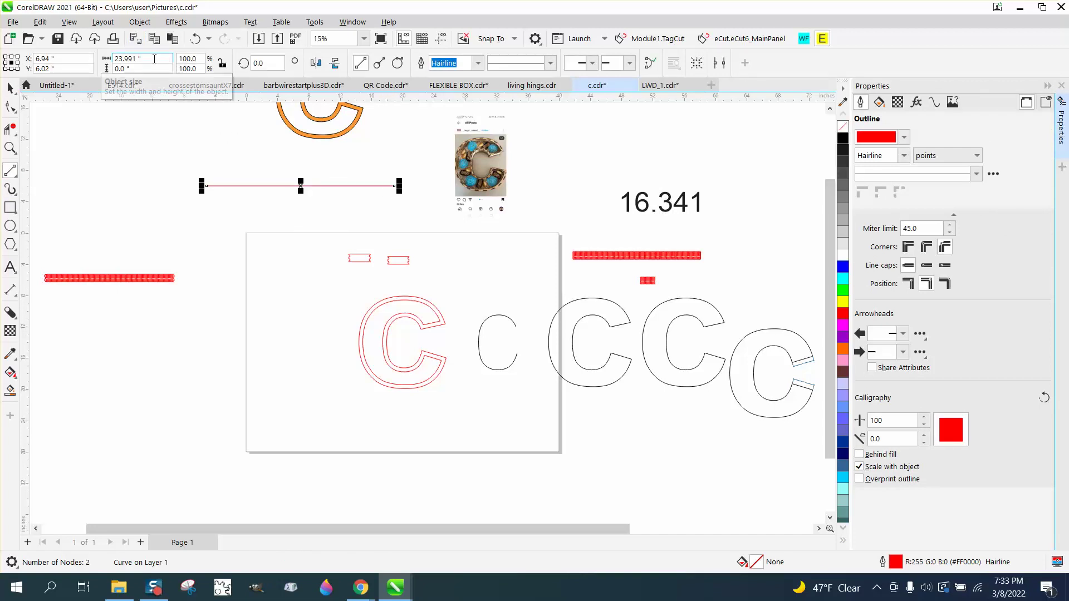
{"action": "left_click_drag", "start_coordinate": [142, 58], "coordinate": [93, 59]}
{"action": "type", "text": "26"}
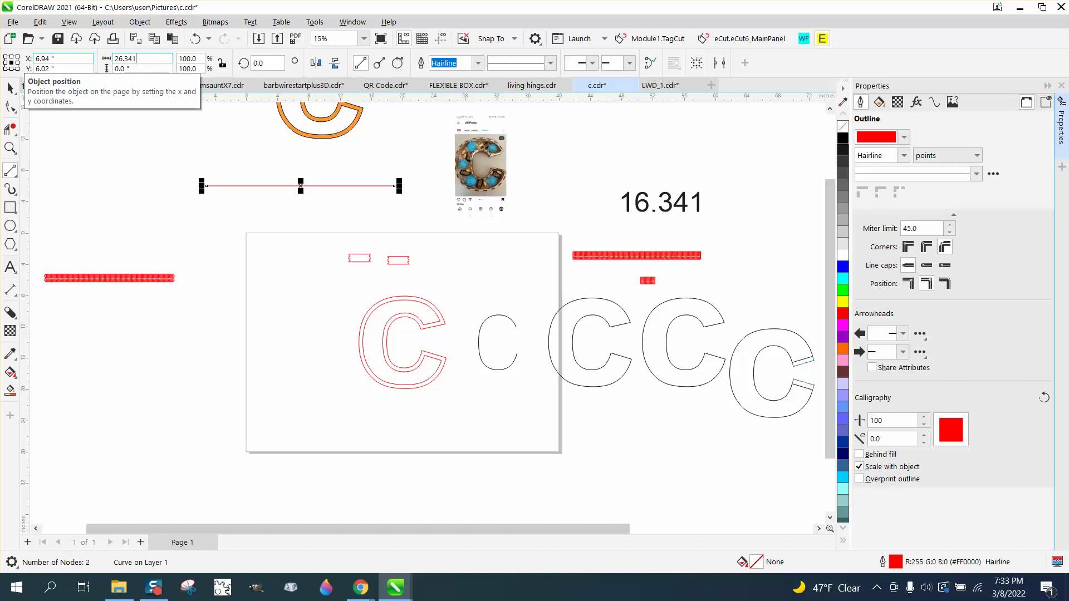
{"action": "type", "text": ".341"}
{"action": "key", "text": "Return"}
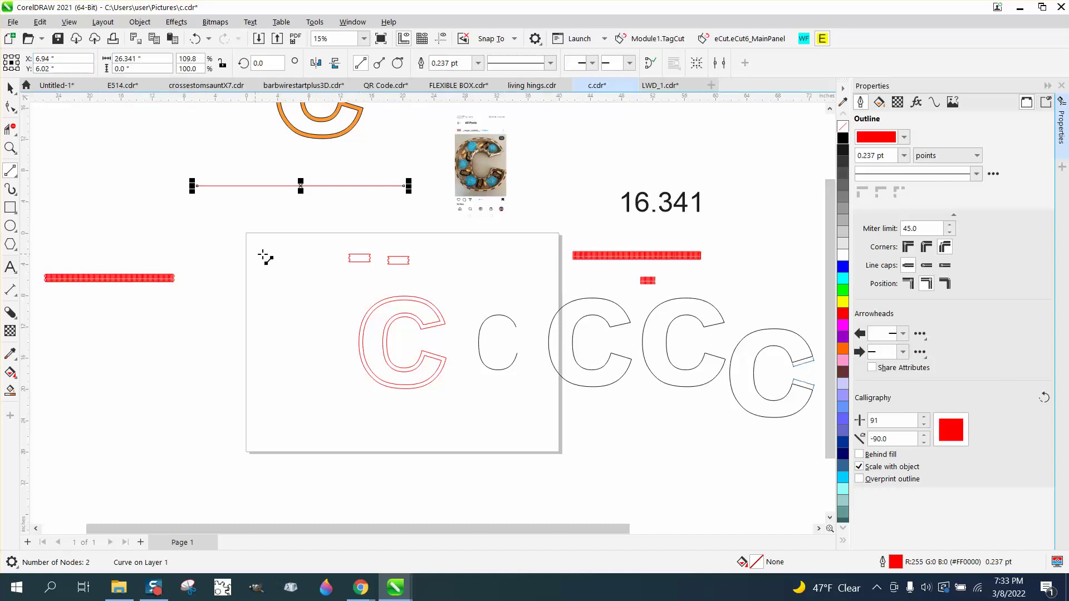
Draw a small rectangle about 2.7 inches wide and 1.02 inches high above the left end of the new line.
{"action": "scroll", "coordinate": [391, 337], "scroll_direction": "down", "scroll_amount": 1}
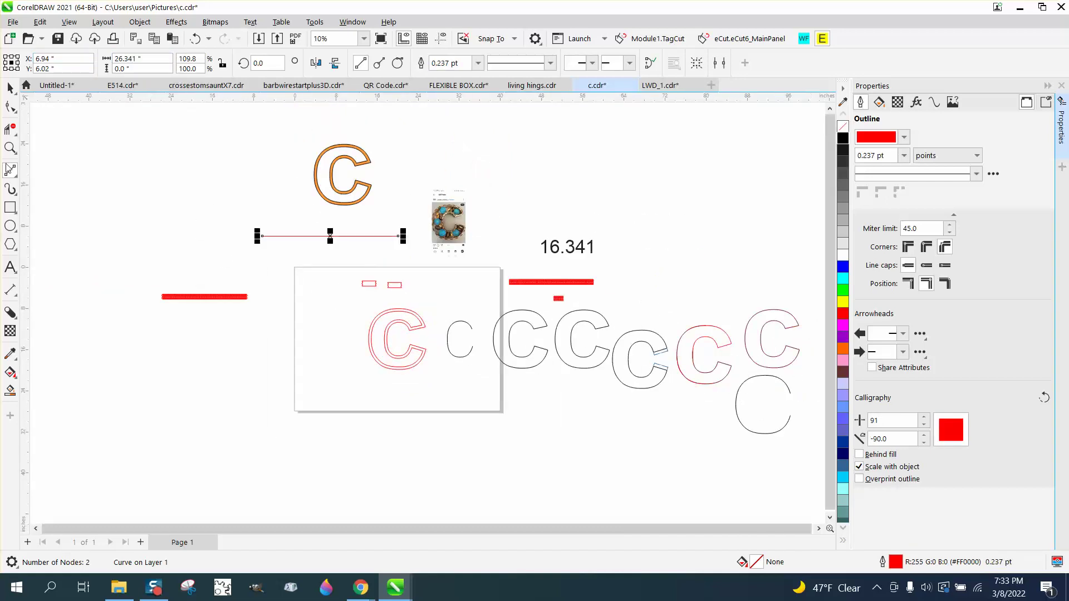
{"action": "left_click", "coordinate": [10, 147]}
{"action": "left_click_drag", "start_coordinate": [214, 212], "coordinate": [681, 357]}
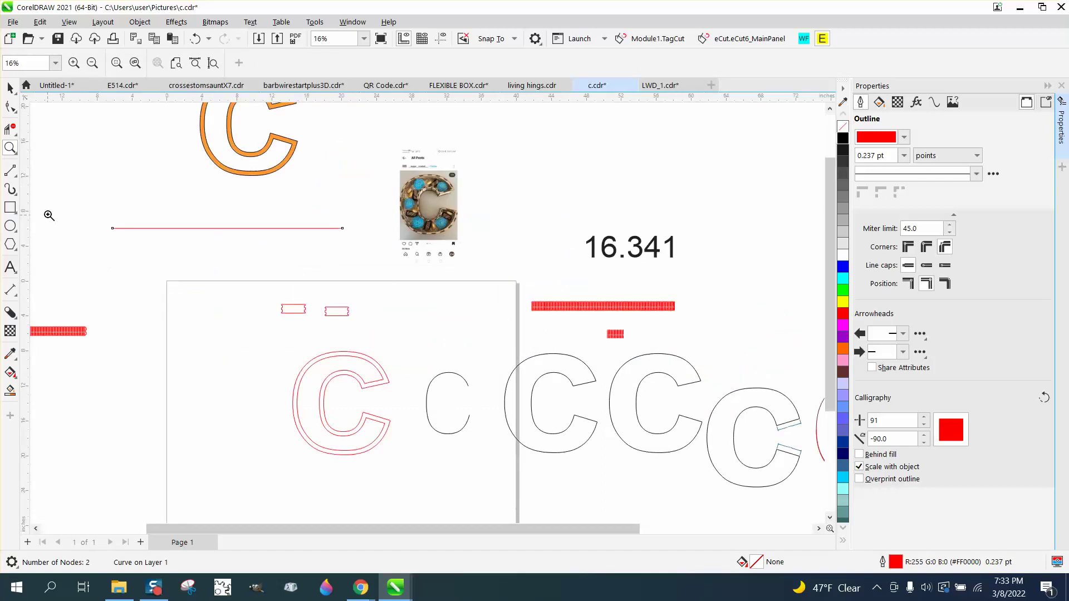
{"action": "left_click", "coordinate": [10, 207]}
{"action": "left_click_drag", "start_coordinate": [112, 192], "coordinate": [136, 198]}
{"action": "double_click", "coordinate": [113, 69]}
{"action": "type", "text": "1.02"}
{"action": "key", "text": "Return"}
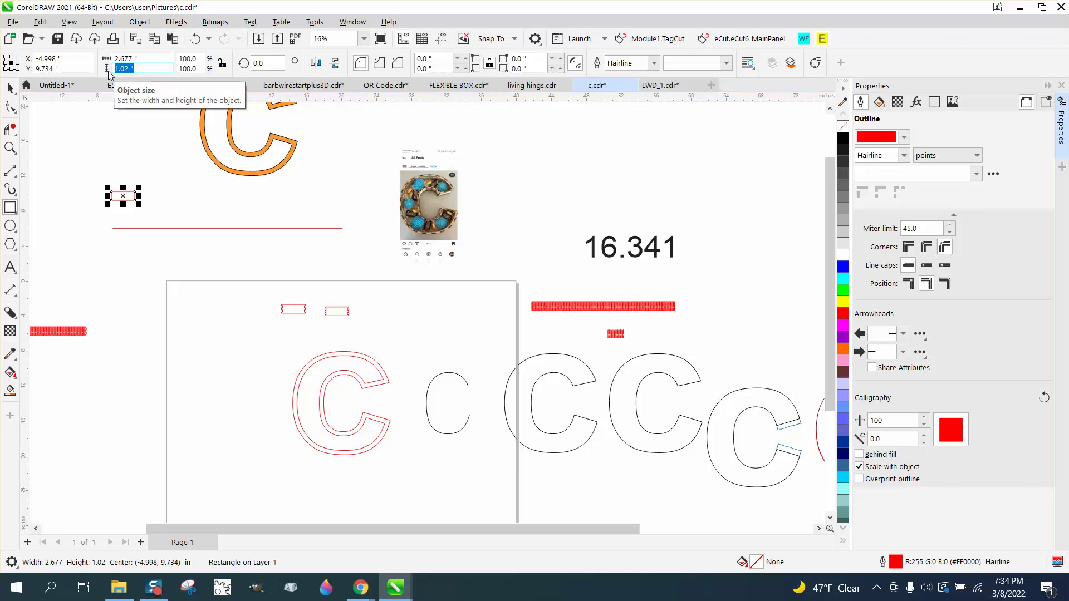
Set the small rectangle's height to 0.125 inch and its width to 0.25 inch.
{"action": "type", "text": ".125"}
{"action": "key", "text": "Return"}
{"action": "left_click", "coordinate": [139, 58]}
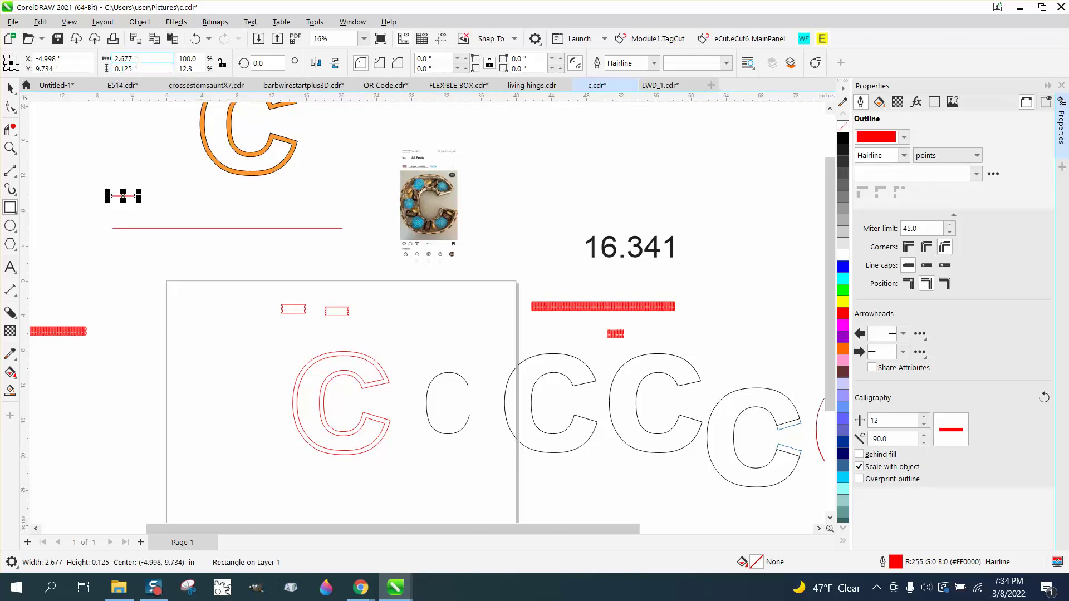
{"action": "left_click_drag", "start_coordinate": [139, 58], "coordinate": [83, 55]}
{"action": "type", "text": ".25"}
{"action": "key", "text": "Return"}
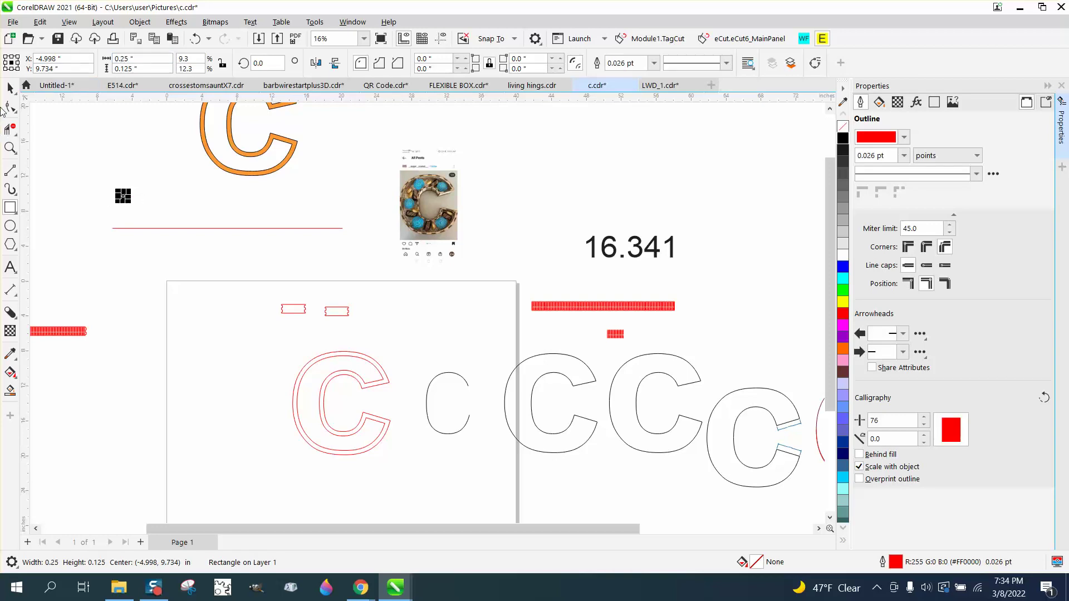
Place a copy of the small rectangle about 10.9 inches to its right, select both rectangles and close the object properties.
{"action": "left_click", "coordinate": [10, 148]}
{"action": "left_click_drag", "start_coordinate": [98, 182], "coordinate": [191, 225]}
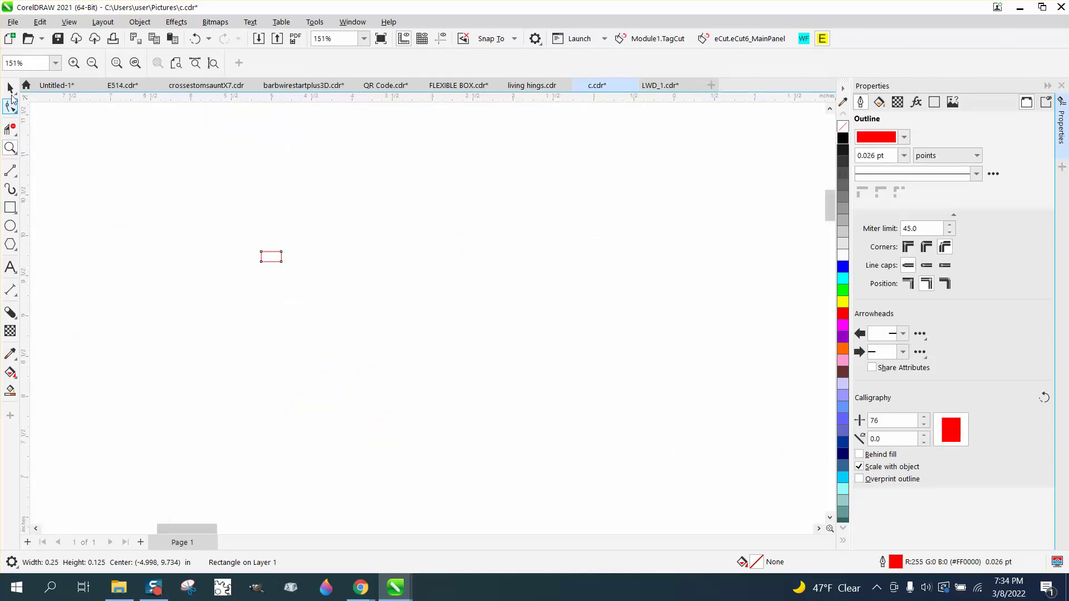
{"action": "key", "text": "space"}
{"action": "scroll", "coordinate": [270, 248], "scroll_direction": "down", "scroll_amount": 1}
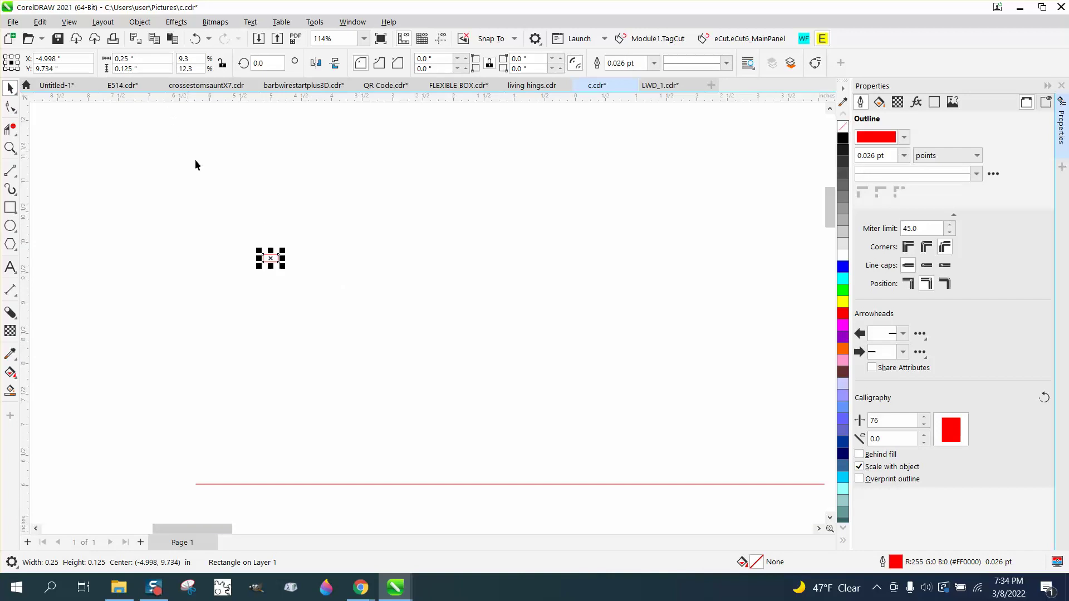
{"action": "scroll", "coordinate": [277, 217], "scroll_direction": "down", "scroll_amount": 4}
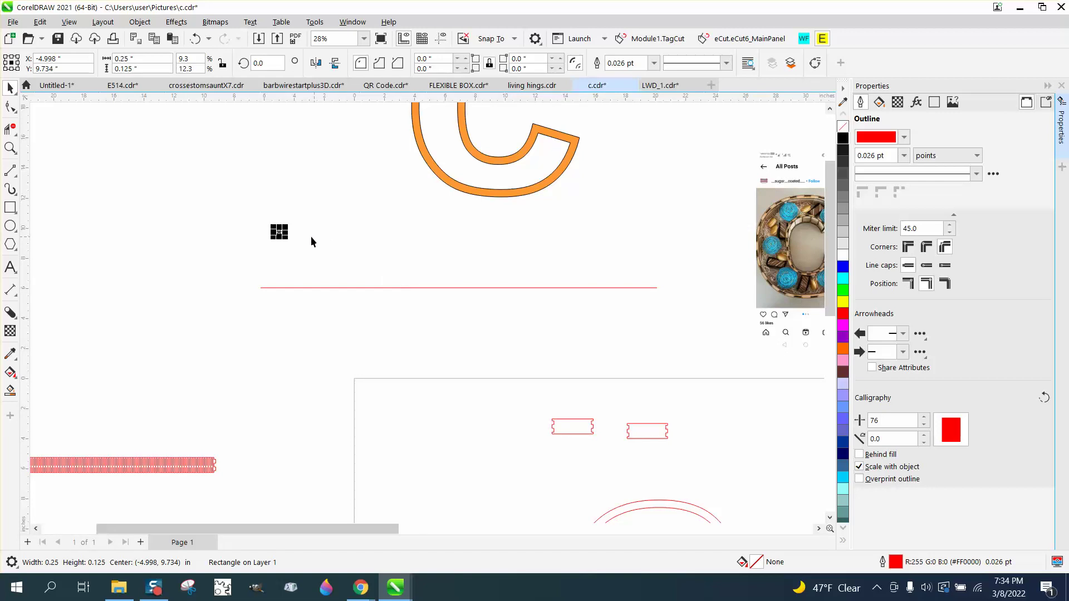
{"action": "left_click_drag", "start_coordinate": [280, 232], "coordinate": [444, 232]}
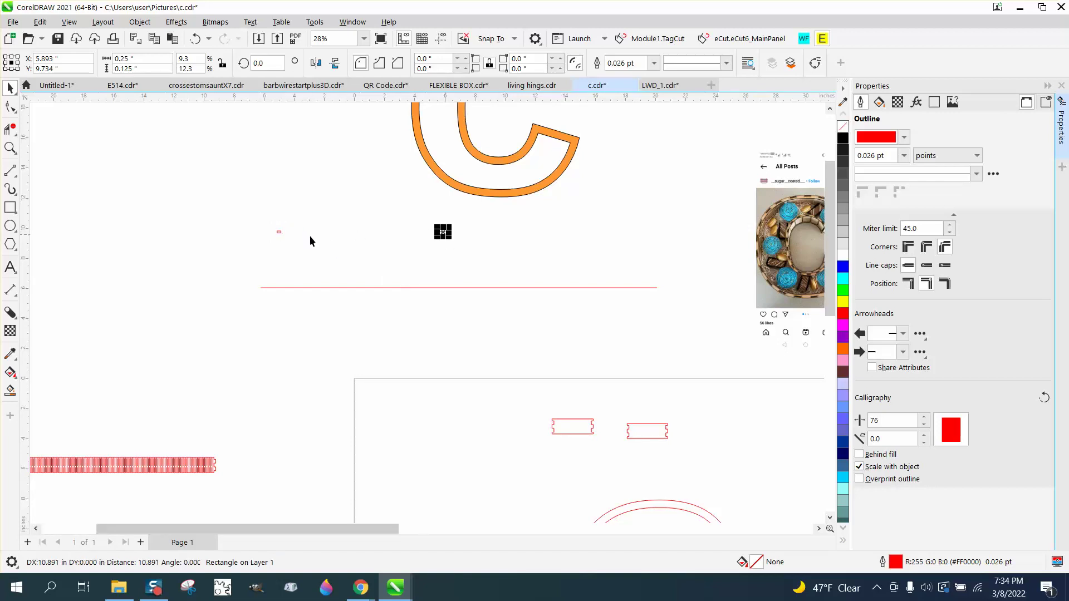
{"action": "left_click_drag", "start_coordinate": [495, 262], "coordinate": [495, 262]}
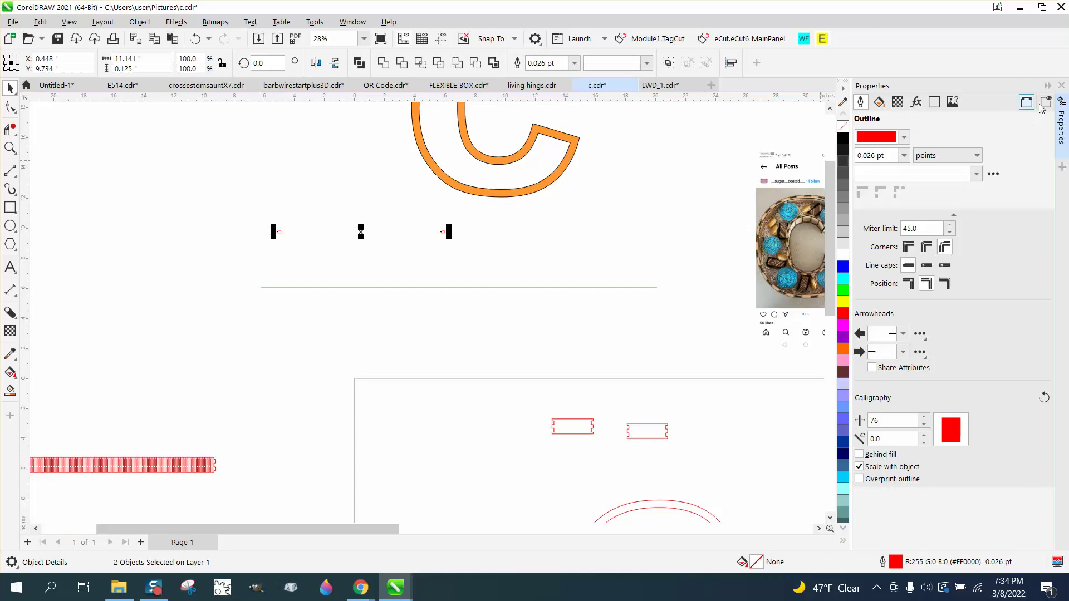
{"action": "left_click", "coordinate": [1061, 85]}
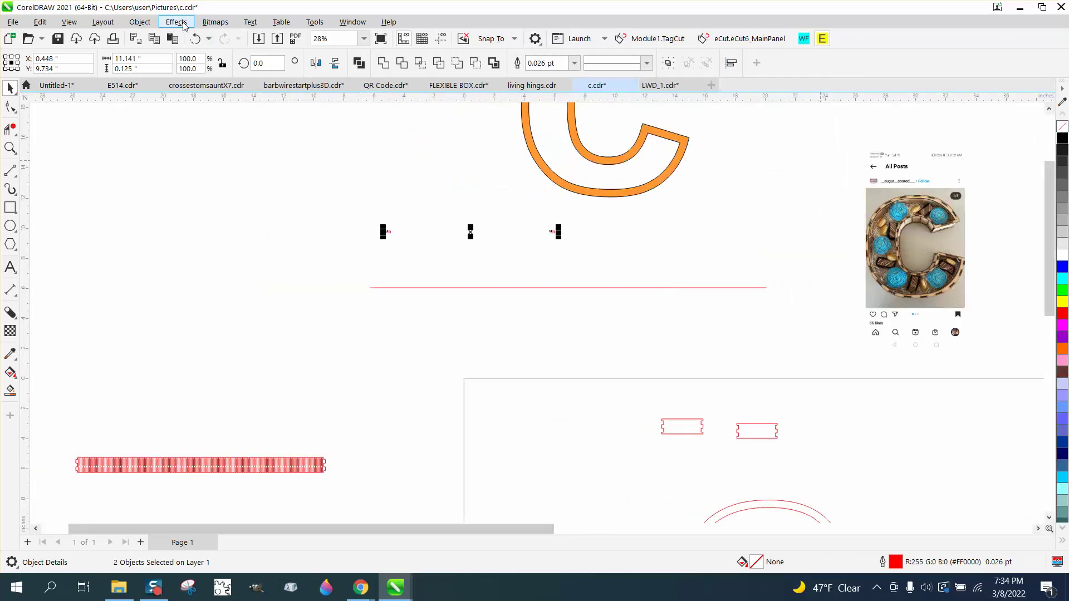
Place three spare copies of the rectangle pair above and to the left of the original pair.
{"action": "left_click", "coordinate": [177, 21]}
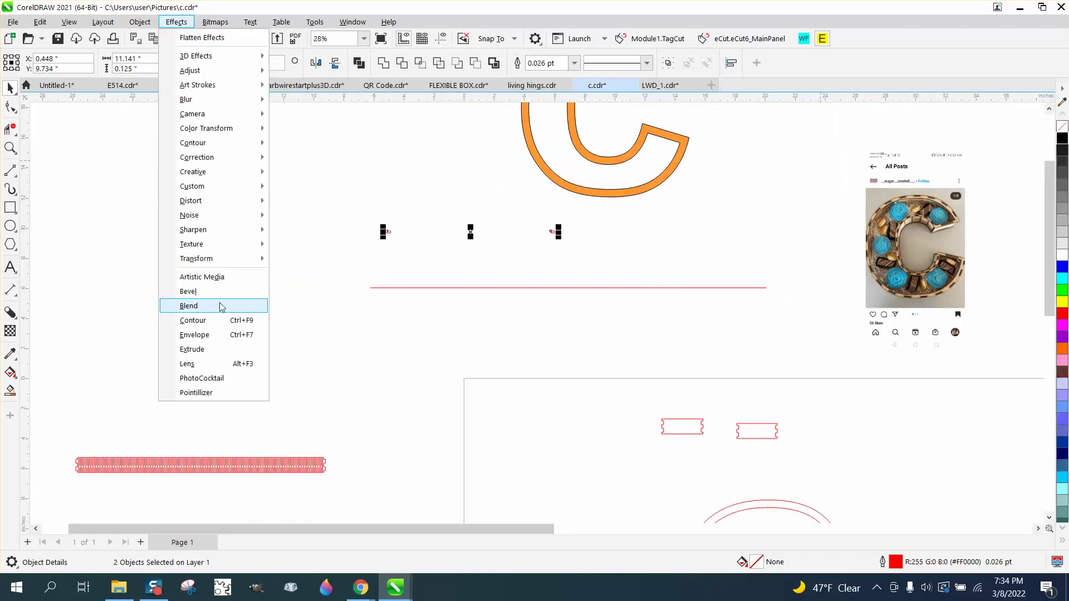
{"action": "left_click", "coordinate": [362, 183]}
{"action": "left_click_drag", "start_coordinate": [334, 186], "coordinate": [587, 281]}
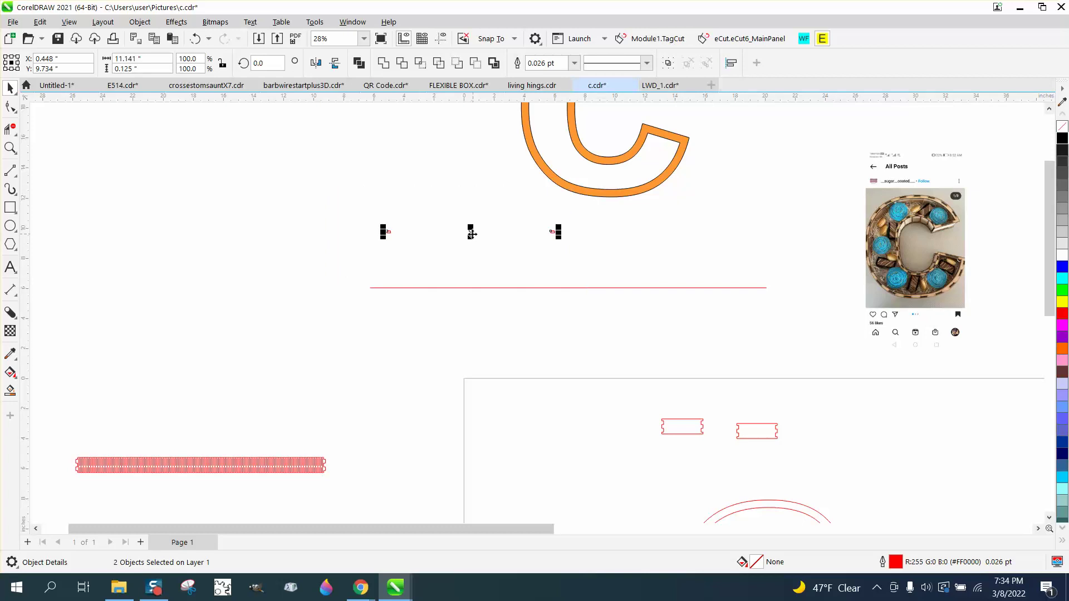
{"action": "left_click_drag", "start_coordinate": [472, 234], "coordinate": [288, 132]}
{"action": "left_click_drag", "start_coordinate": [364, 219], "coordinate": [418, 251]}
{"action": "left_click_drag", "start_coordinate": [582, 268], "coordinate": [583, 269]}
Try a 10-step blend between the two small rectangles above the line and undo it.
{"action": "left_click", "coordinate": [176, 22]}
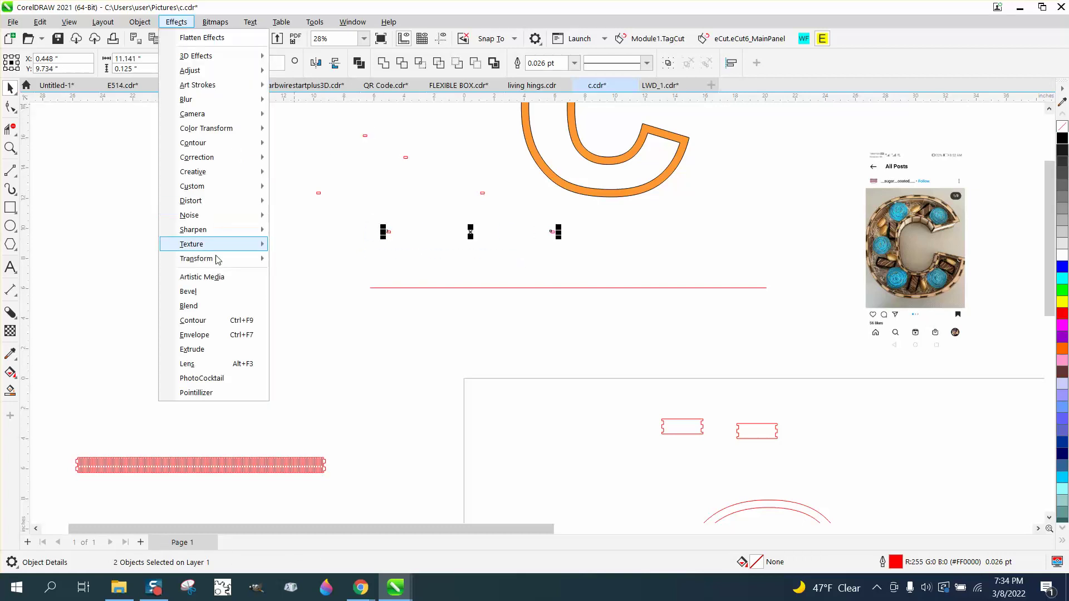
{"action": "left_click", "coordinate": [190, 306]}
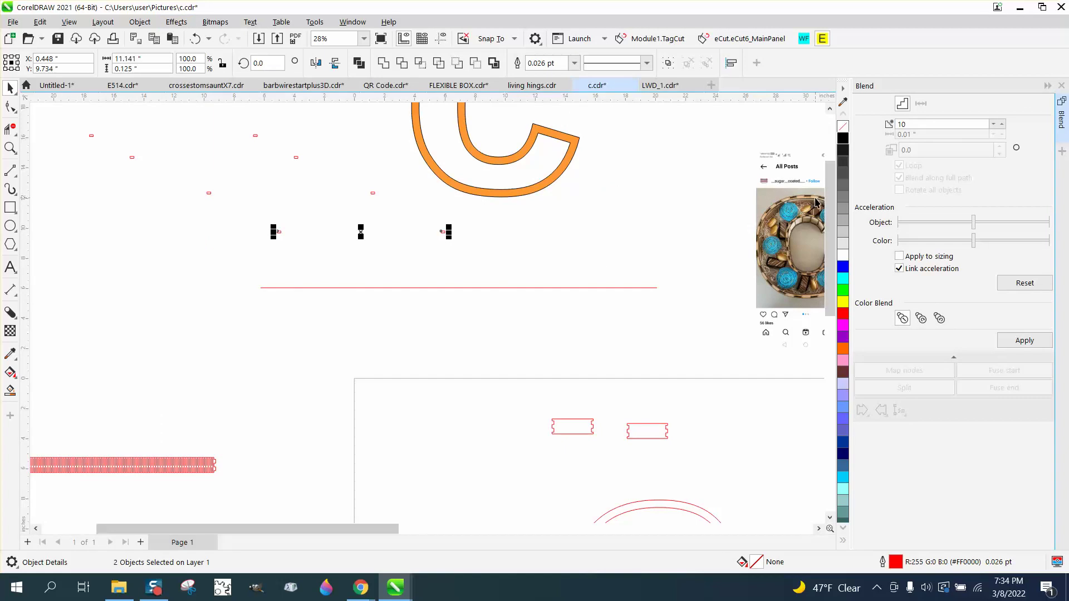
{"action": "left_click", "coordinate": [1021, 345]}
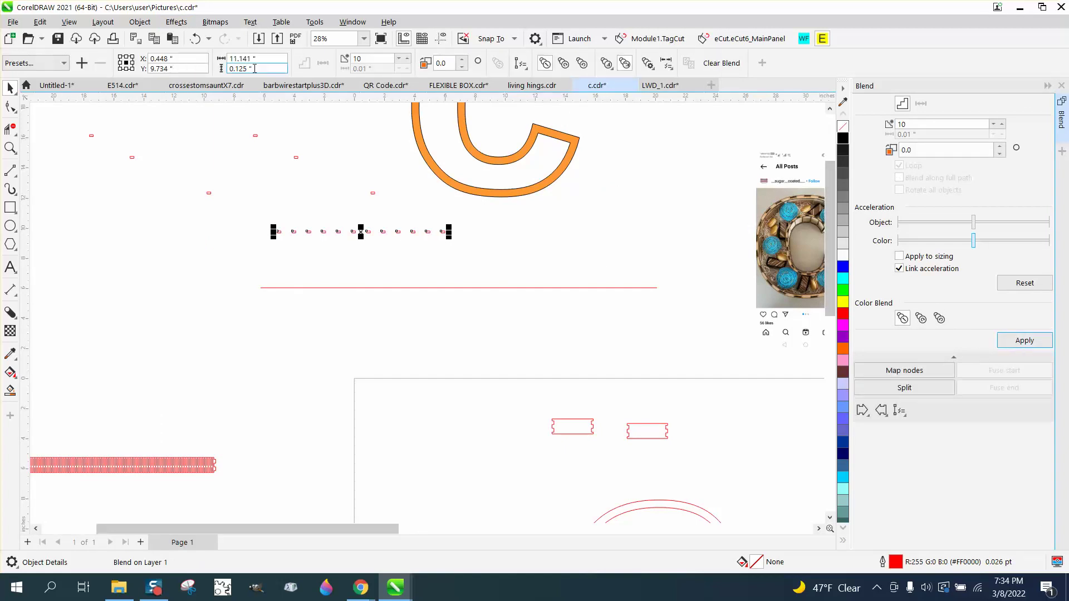
{"action": "left_click", "coordinate": [194, 39]}
Blend the two small rectangles above the line with 20 steps.
{"action": "left_click", "coordinate": [951, 125]}
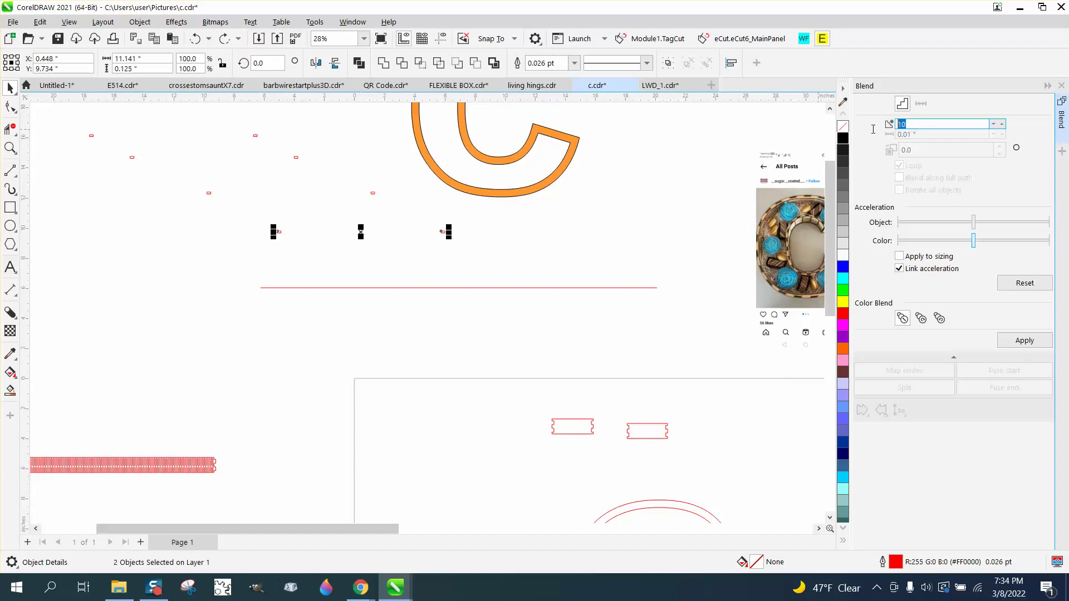
{"action": "type", "text": "20"}
{"action": "key", "text": "Return"}
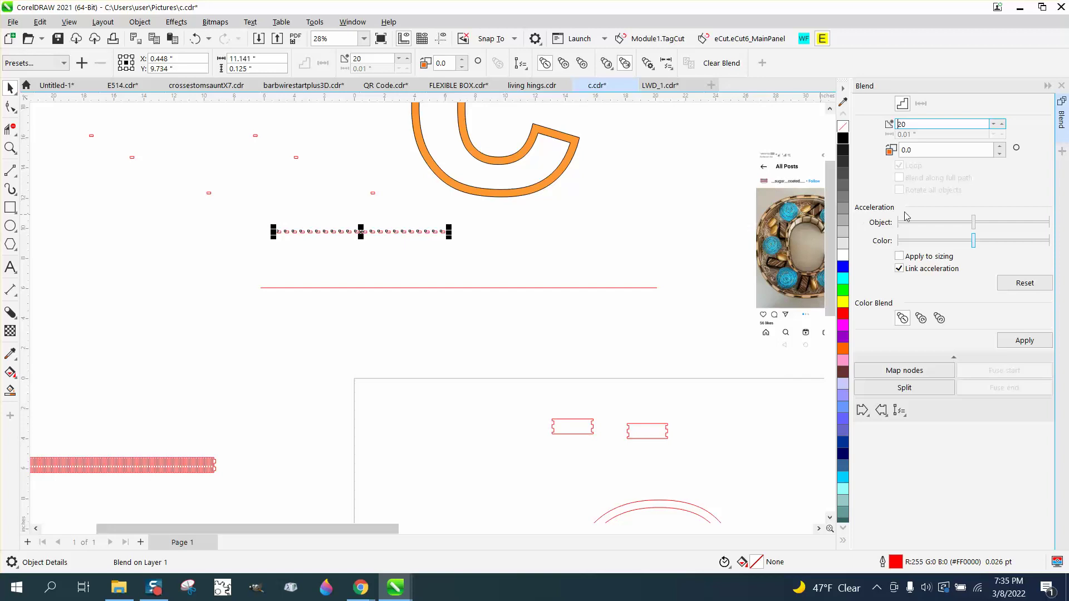
Assign the red horizontal line as the new path for the rectangle blend.
{"action": "left_click", "coordinate": [901, 410]}
{"action": "left_click", "coordinate": [916, 429]}
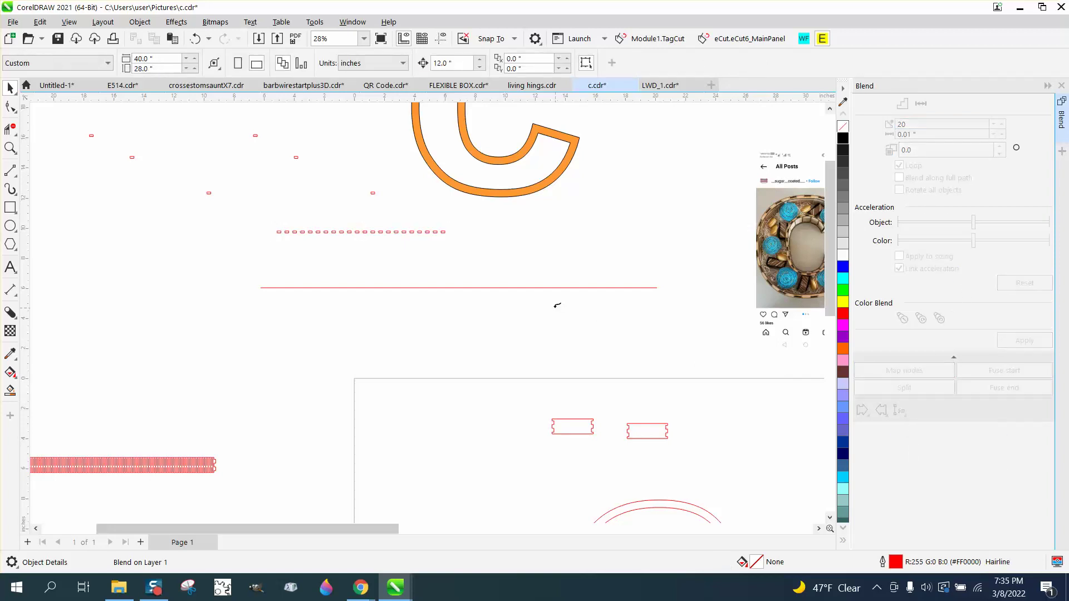
{"action": "left_click", "coordinate": [537, 287]}
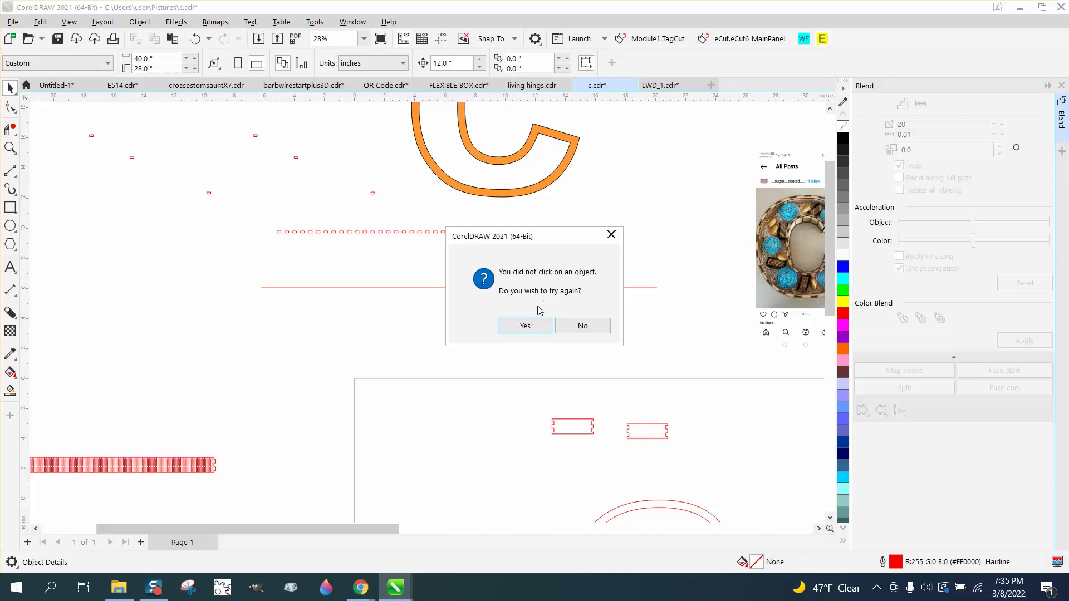
{"action": "left_click", "coordinate": [521, 327]}
{"action": "left_click", "coordinate": [524, 287]}
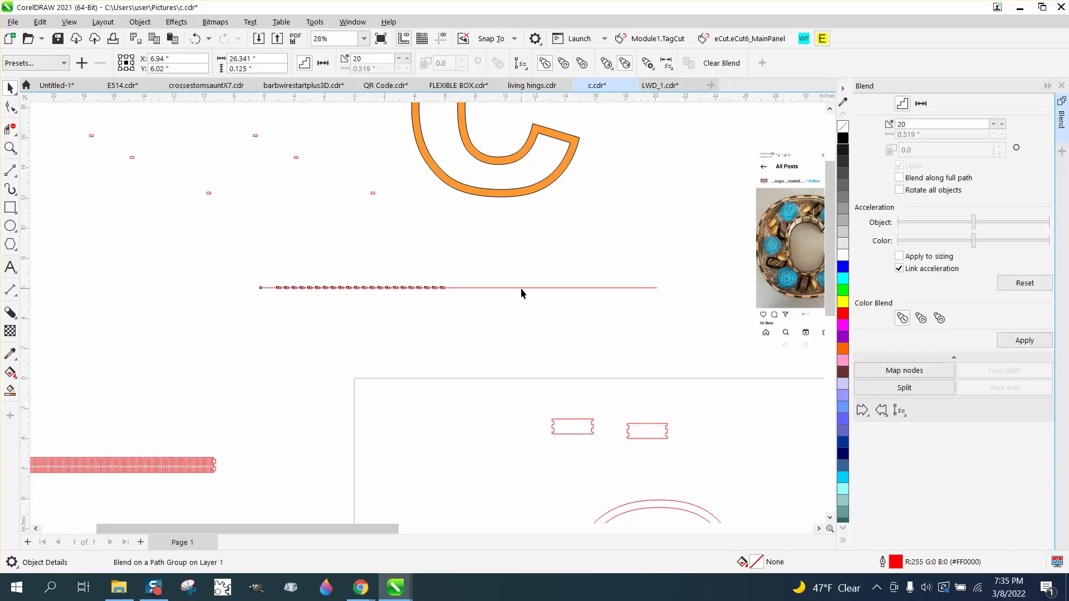
Spread the blend along the full path and examine the rectangle at the line's left end.
{"action": "left_click", "coordinate": [899, 177]}
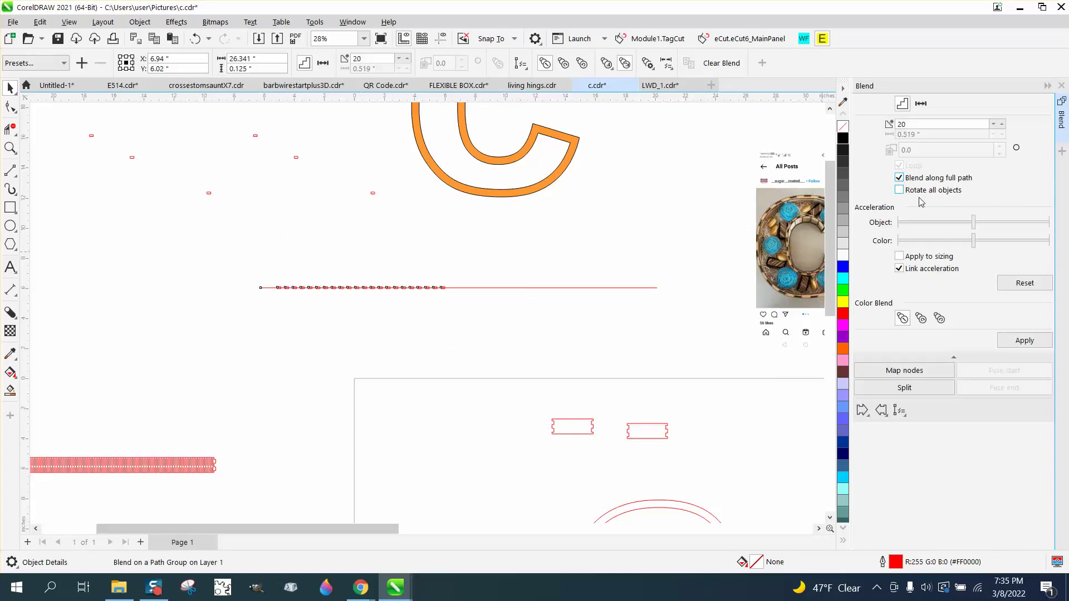
{"action": "left_click", "coordinate": [1025, 340]}
{"action": "left_click", "coordinate": [10, 147]}
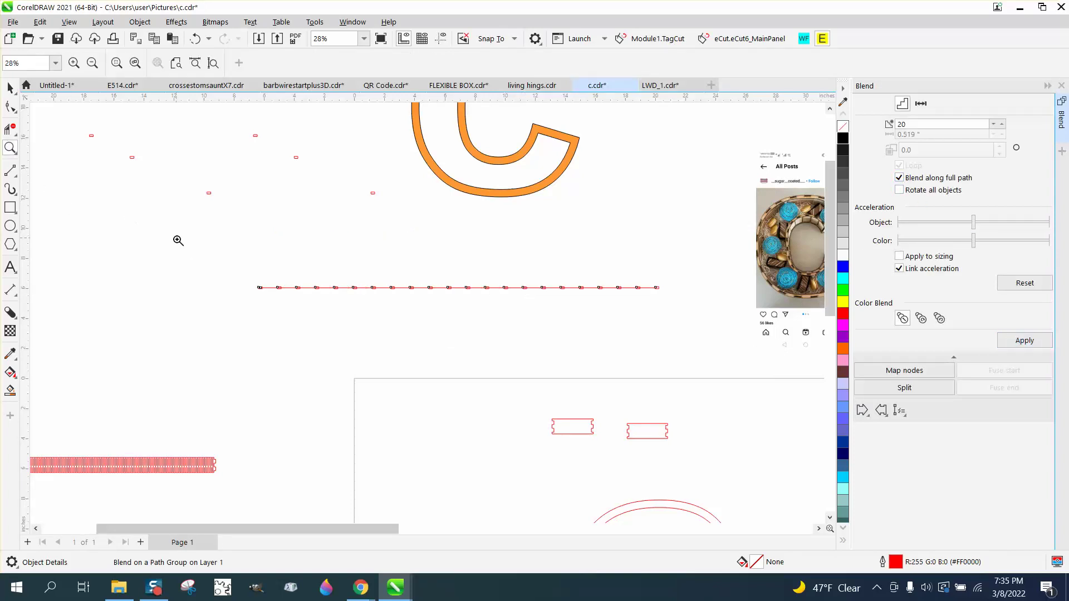
{"action": "left_click_drag", "start_coordinate": [200, 257], "coordinate": [430, 324]}
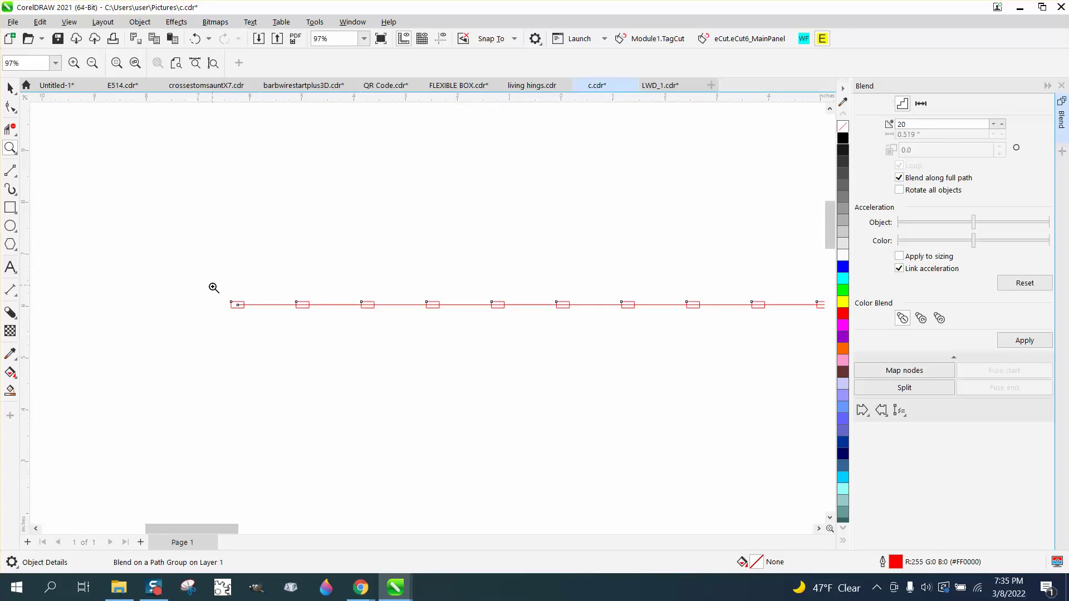
{"action": "left_click_drag", "start_coordinate": [214, 287], "coordinate": [304, 331]}
{"action": "left_click", "coordinate": [10, 87]}
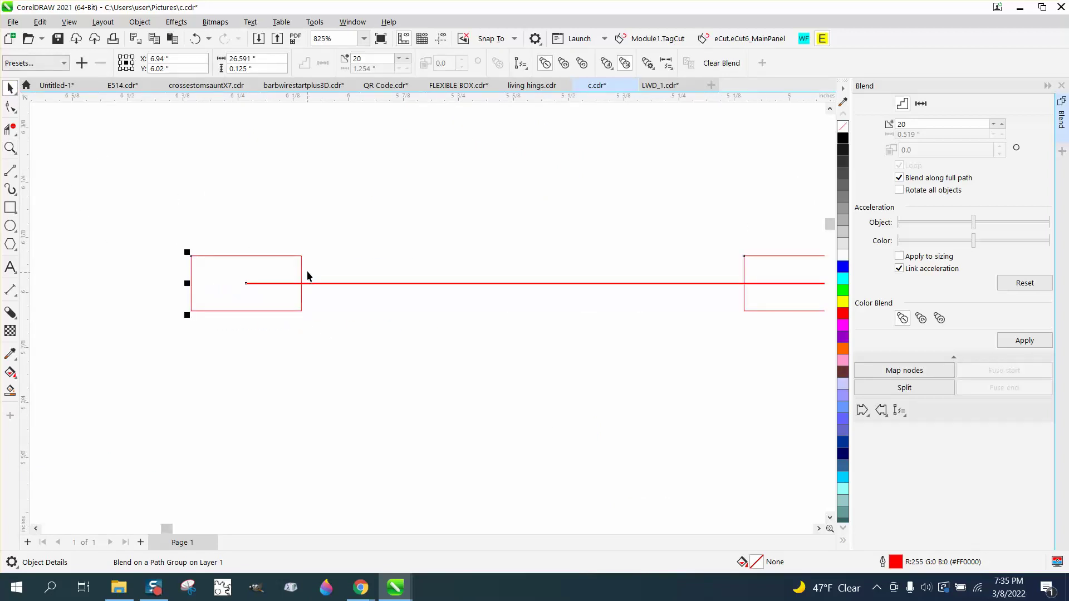
{"action": "scroll", "coordinate": [278, 220], "scroll_direction": "down", "scroll_amount": 4}
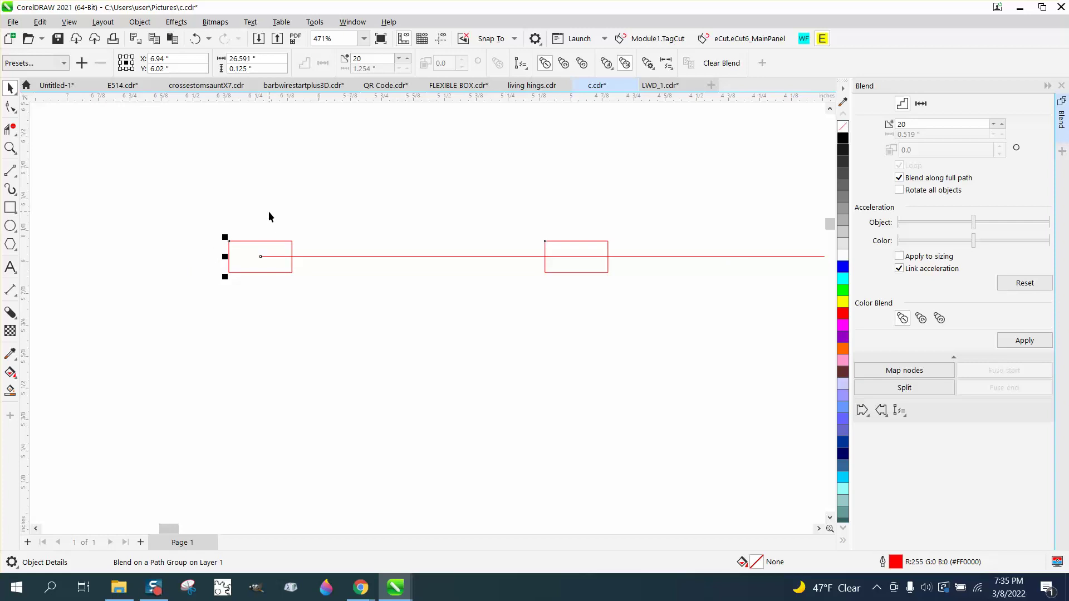
Undo the full-path spread, the path assignment and the 20-step blend.
{"action": "left_click", "coordinate": [196, 46]}
{"action": "scroll", "coordinate": [198, 149], "scroll_direction": "down", "scroll_amount": 6}
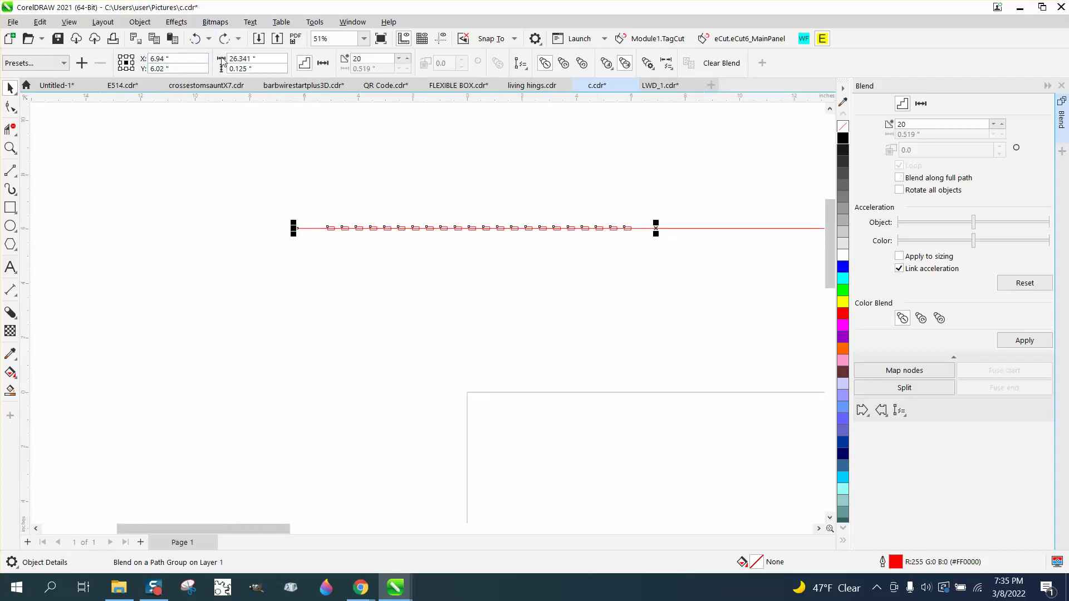
{"action": "left_click", "coordinate": [196, 40]}
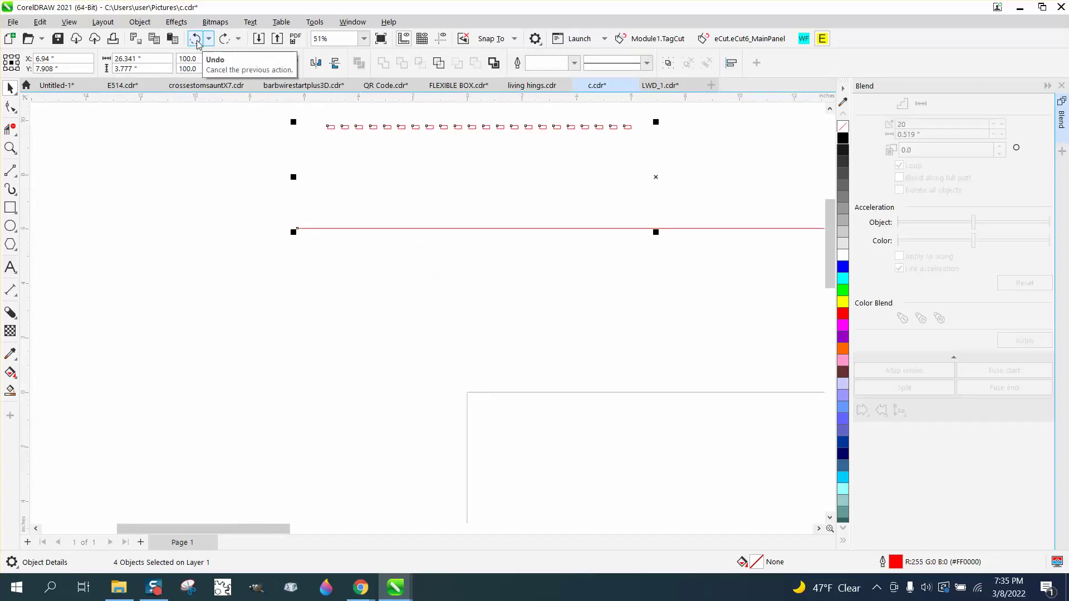
{"action": "left_click", "coordinate": [196, 40]}
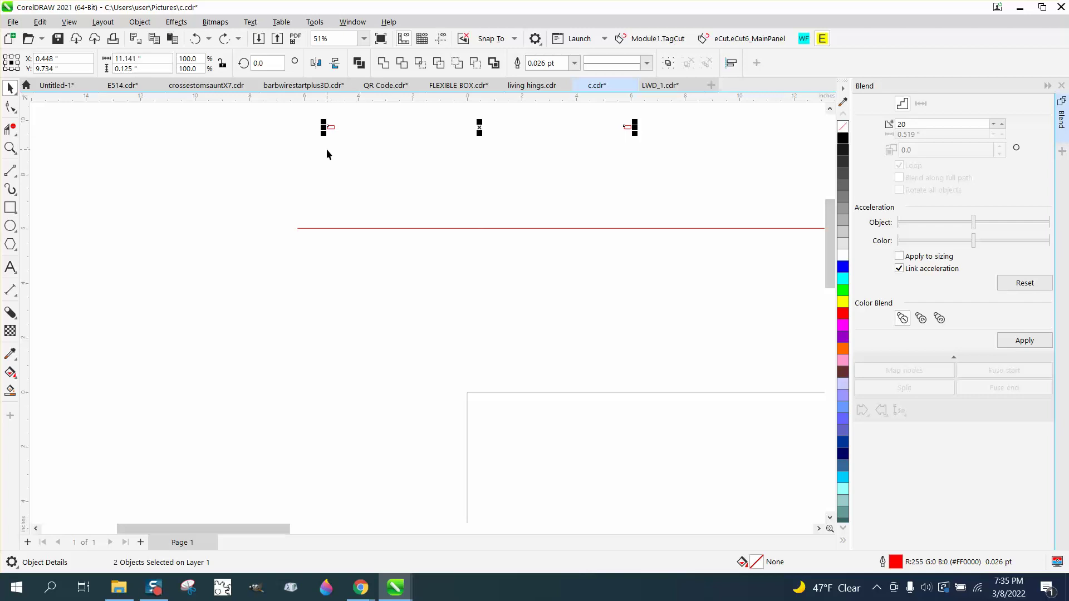
Set the red horizontal line's length to 16.341 inches, matching the number noted beside the page.
{"action": "left_click", "coordinate": [302, 228]}
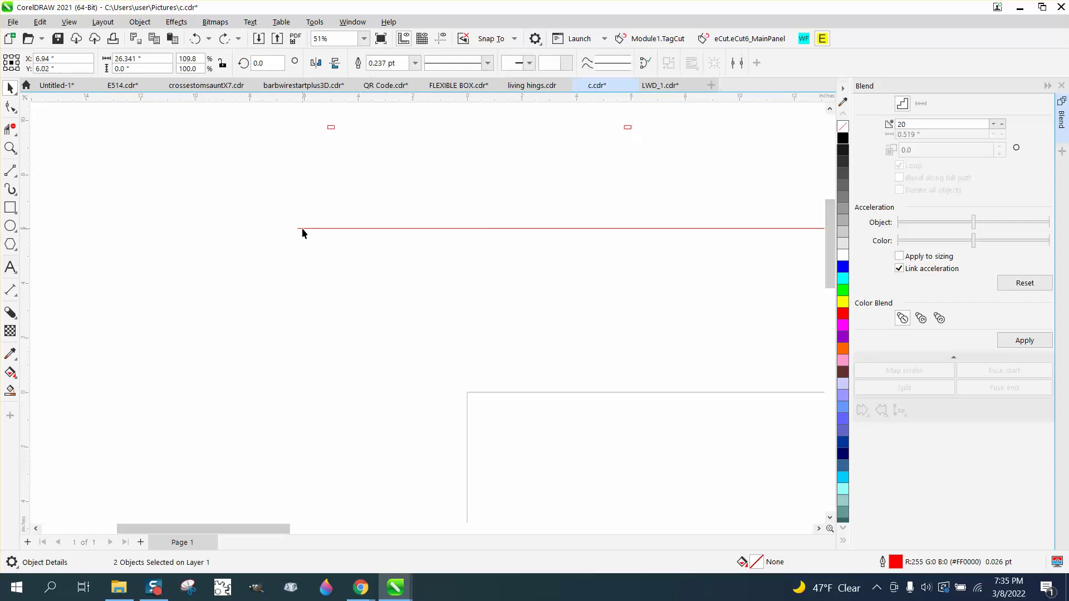
{"action": "scroll", "coordinate": [330, 207], "scroll_direction": "down", "scroll_amount": 3}
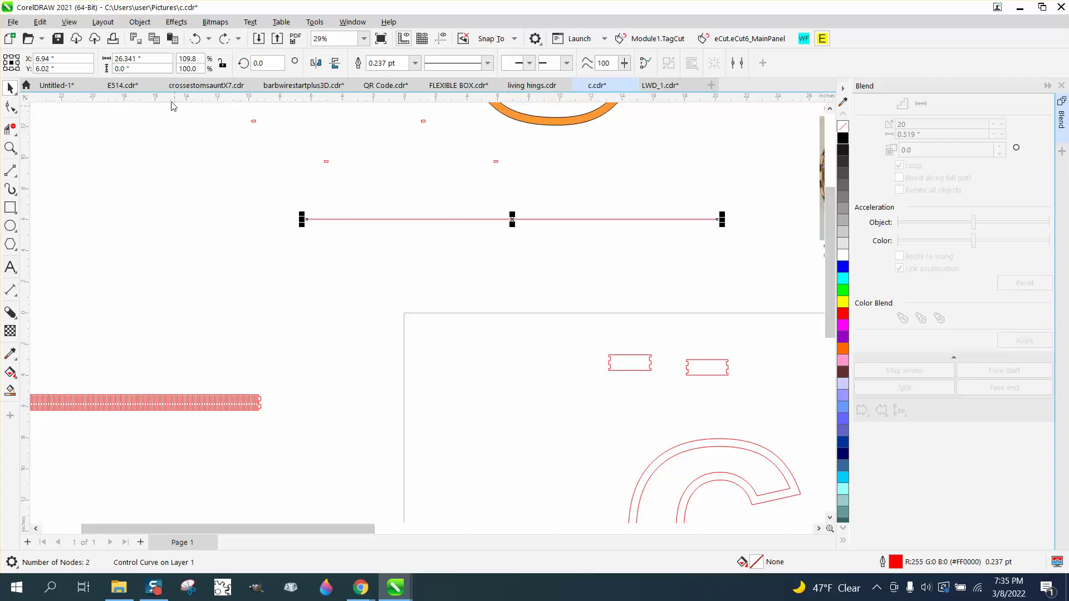
{"action": "left_click", "coordinate": [149, 59]}
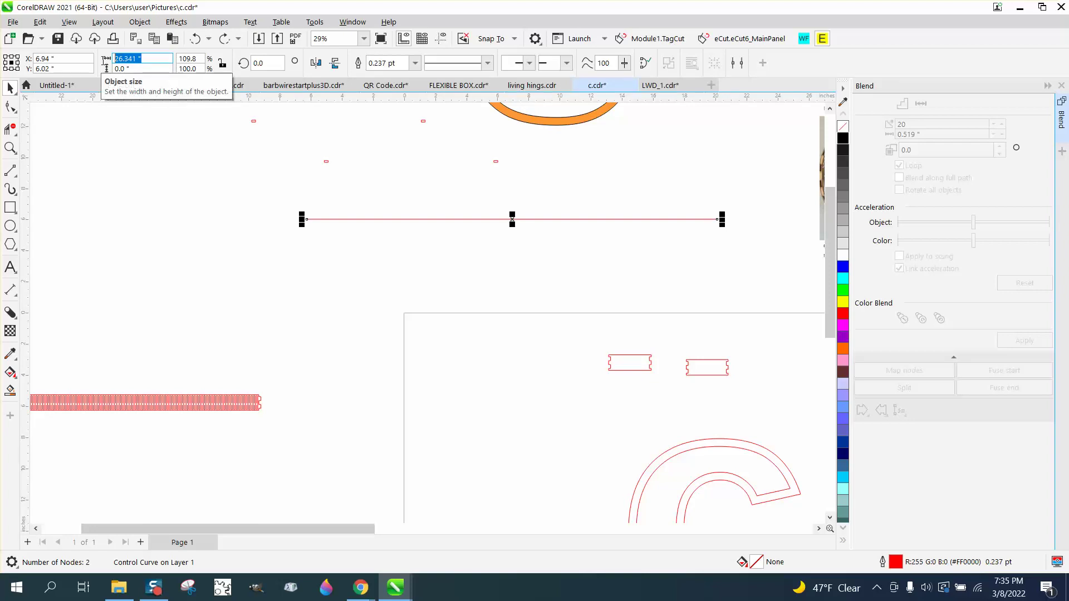
{"action": "left_click", "coordinate": [434, 246]}
{"action": "scroll", "coordinate": [435, 247], "scroll_direction": "down", "scroll_amount": 4}
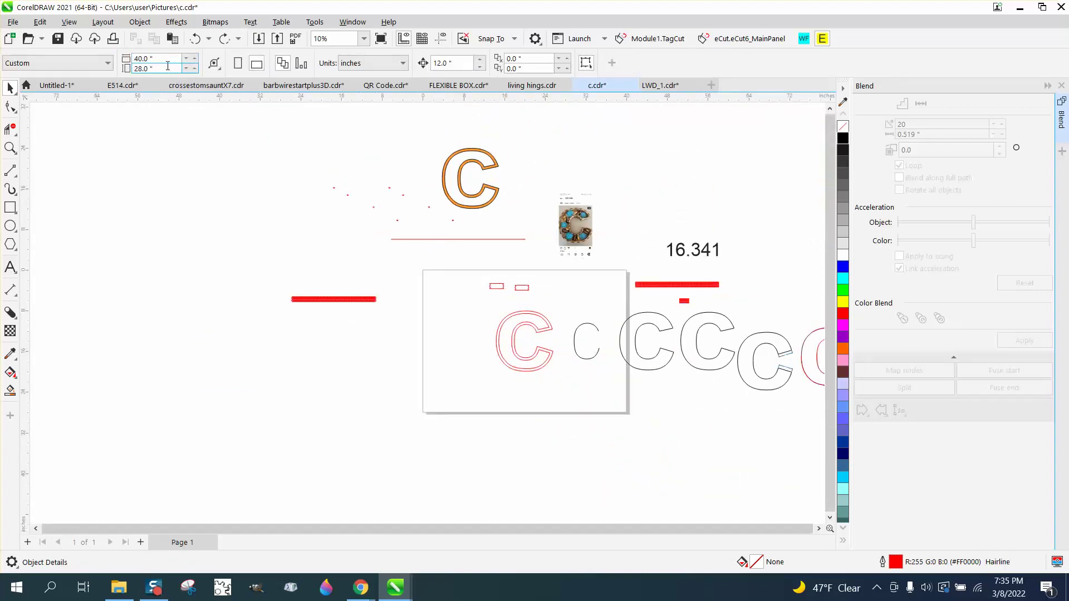
{"action": "left_click", "coordinate": [414, 239]}
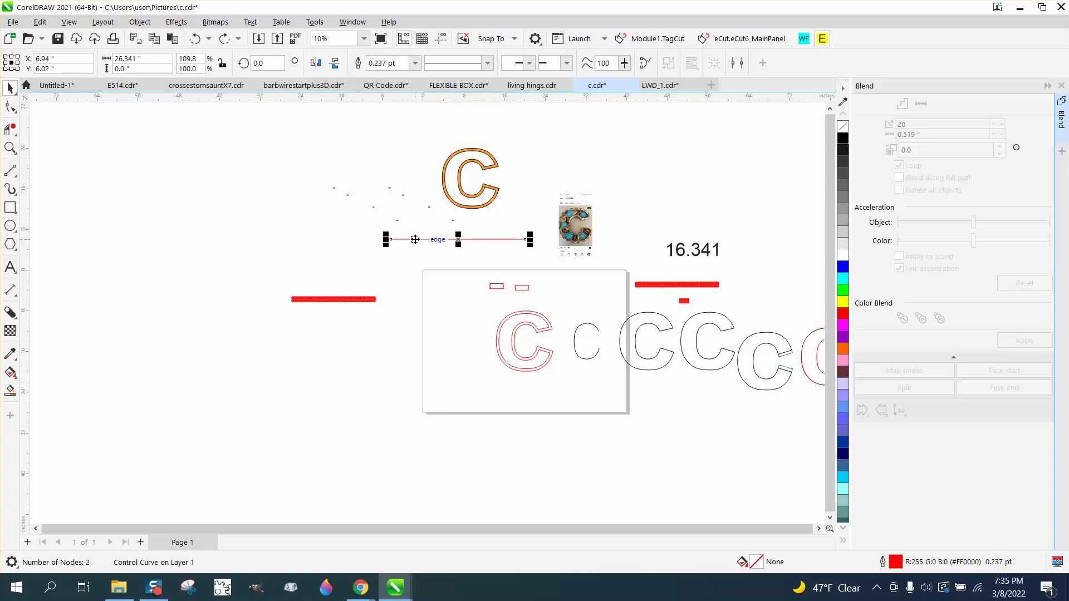
{"action": "left_click", "coordinate": [152, 63]}
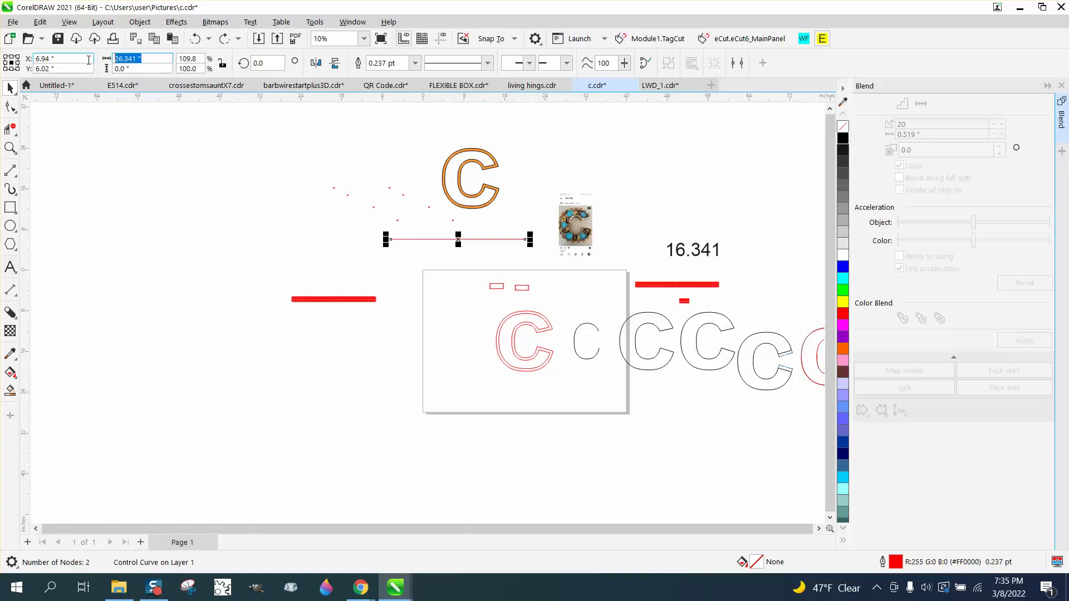
{"action": "type", "text": "16.341"}
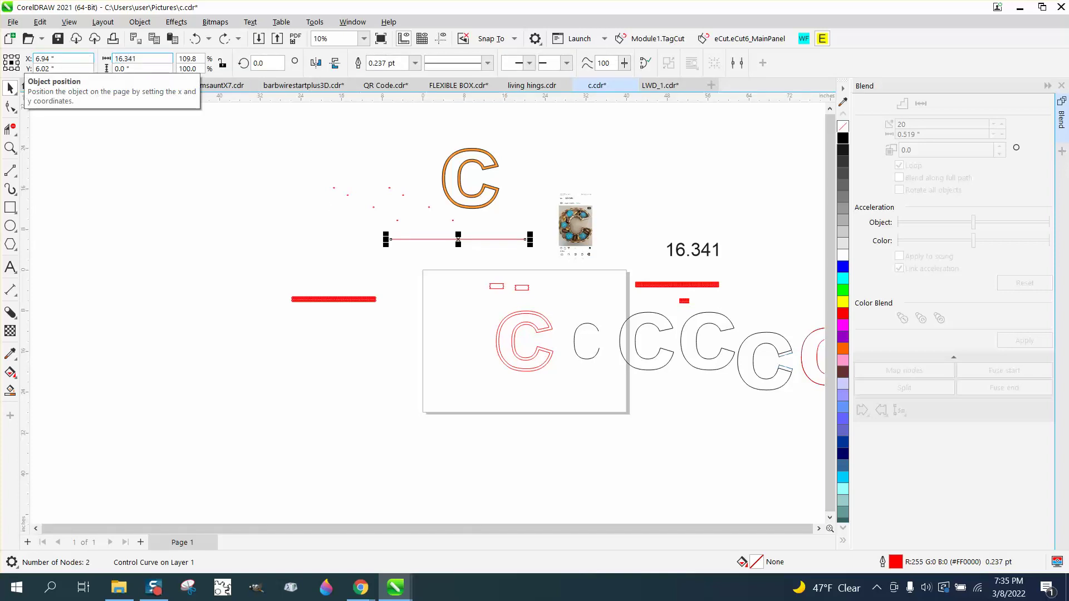
{"action": "key", "text": "Return"}
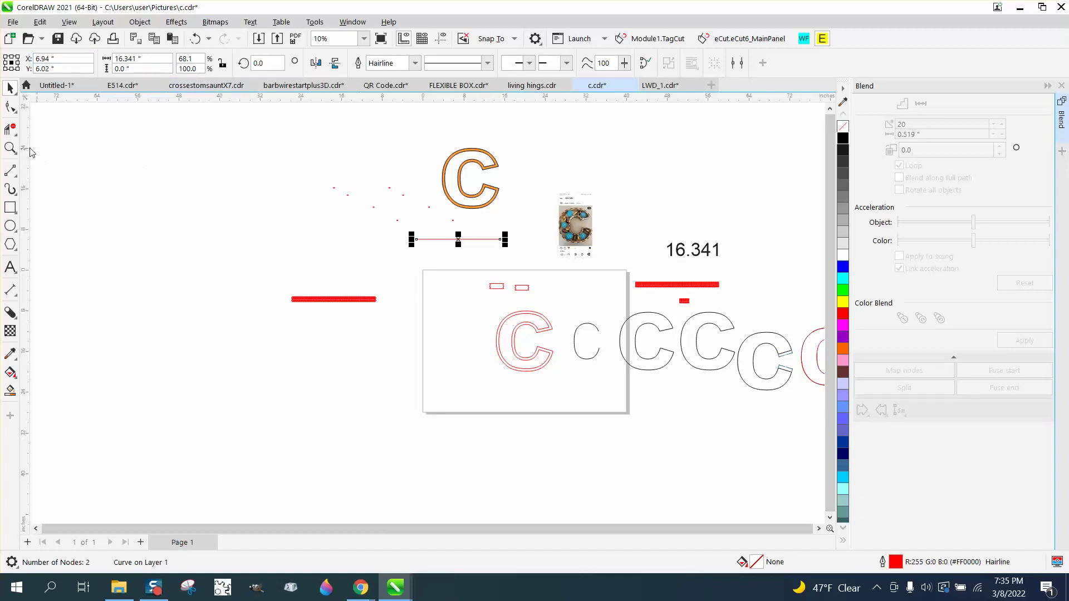
Move the small rectangles over the line, one centred at about X 1.228, Y 7.853 inches and the other above the line's right end.
{"action": "left_click", "coordinate": [10, 148]}
{"action": "left_click_drag", "start_coordinate": [373, 205], "coordinate": [582, 279]}
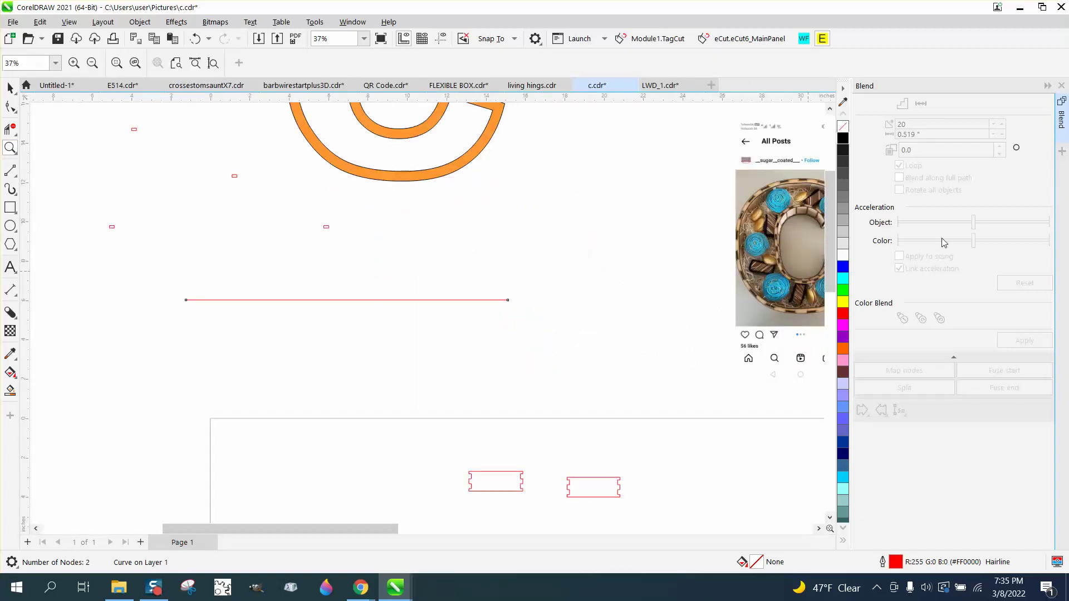
{"action": "left_click", "coordinate": [10, 88]}
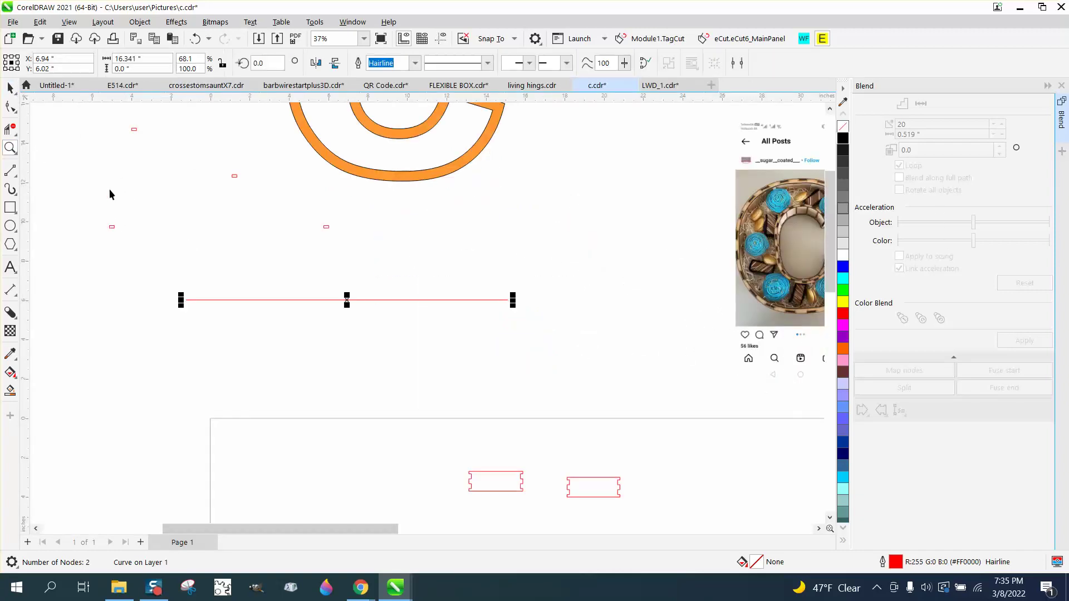
{"action": "left_click_drag", "start_coordinate": [112, 230], "coordinate": [232, 228]}
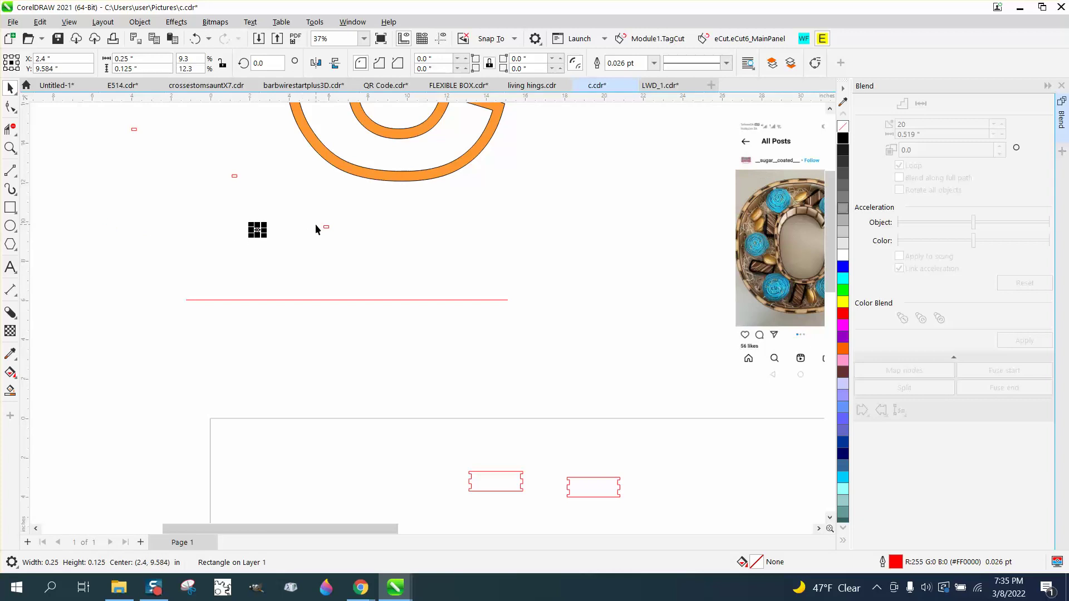
{"action": "left_click", "coordinate": [326, 227], "text": "shift"}
{"action": "left_click_drag", "start_coordinate": [327, 227], "coordinate": [469, 228]}
{"action": "left_click", "coordinate": [356, 261]}
{"action": "left_click", "coordinate": [241, 300]}
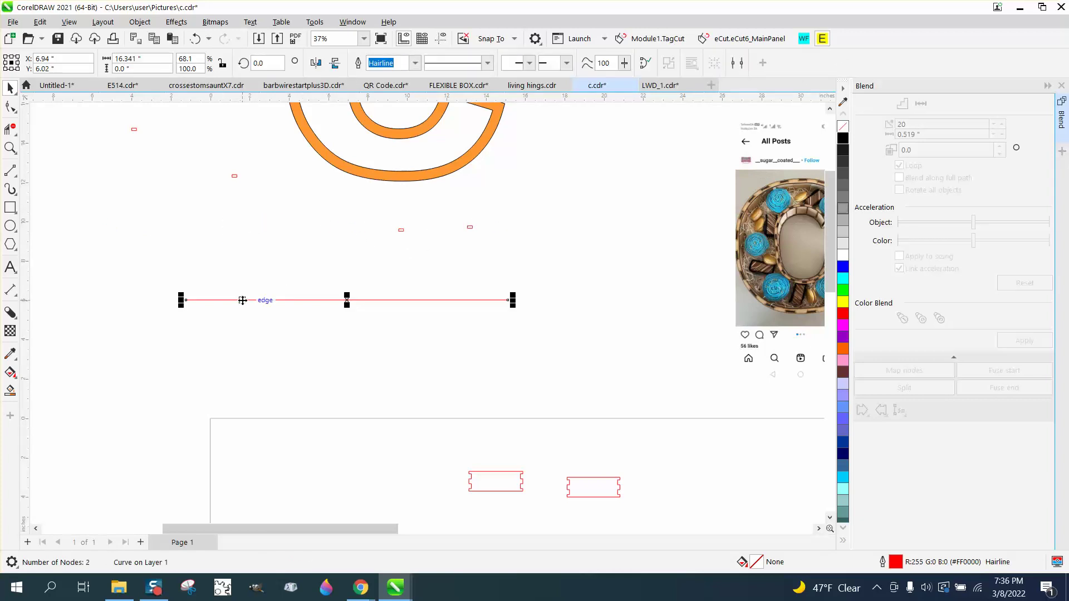
{"action": "left_click_drag", "start_coordinate": [397, 230], "coordinate": [234, 266]}
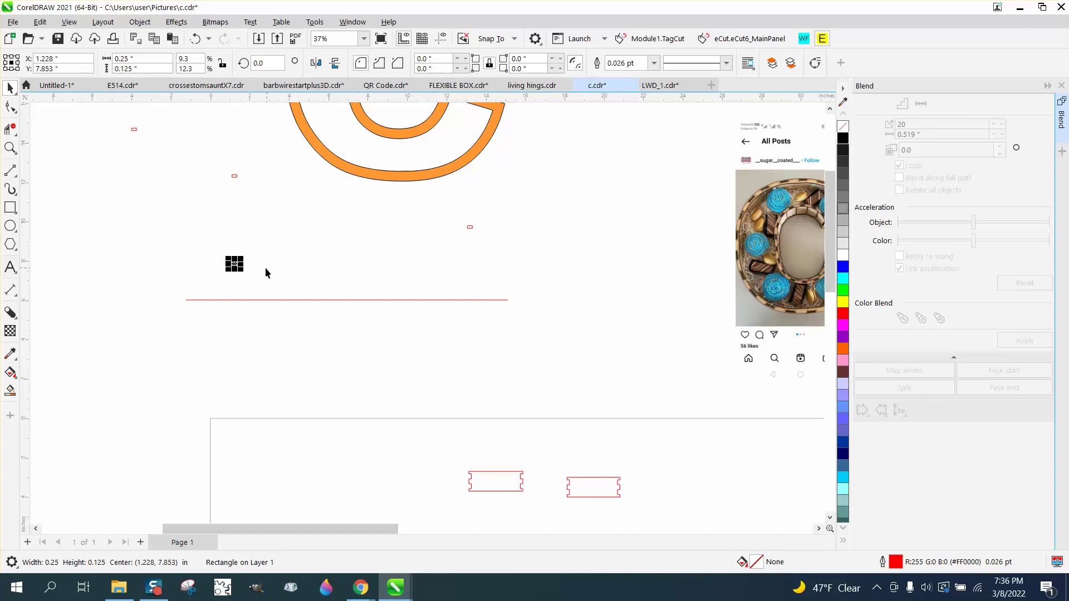
Set the red horizontal line's length to 15.341 inches.
{"action": "left_click", "coordinate": [198, 298]}
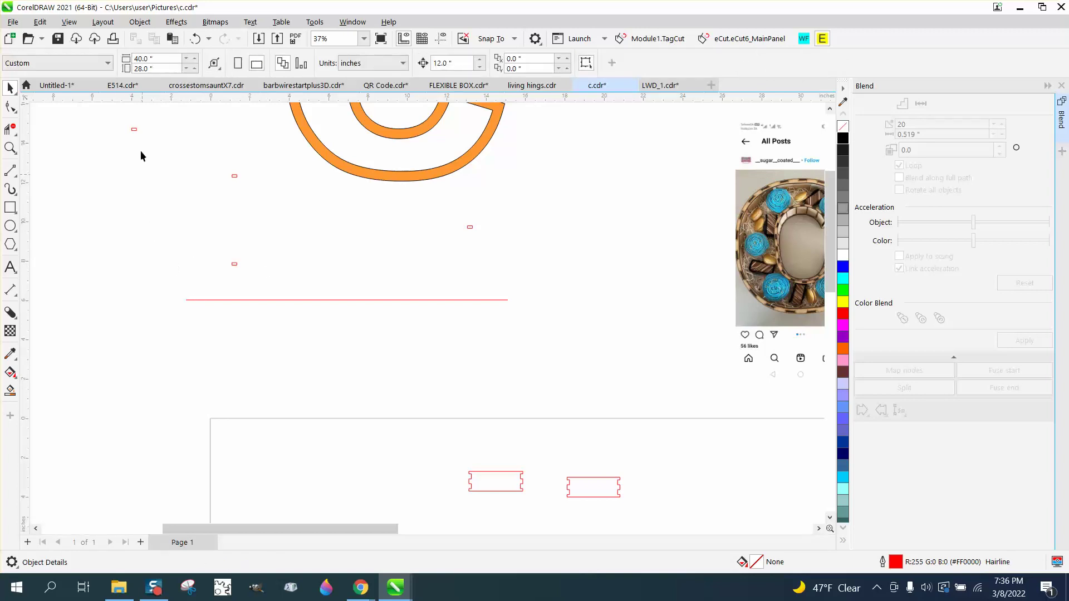
{"action": "left_click", "coordinate": [203, 300]}
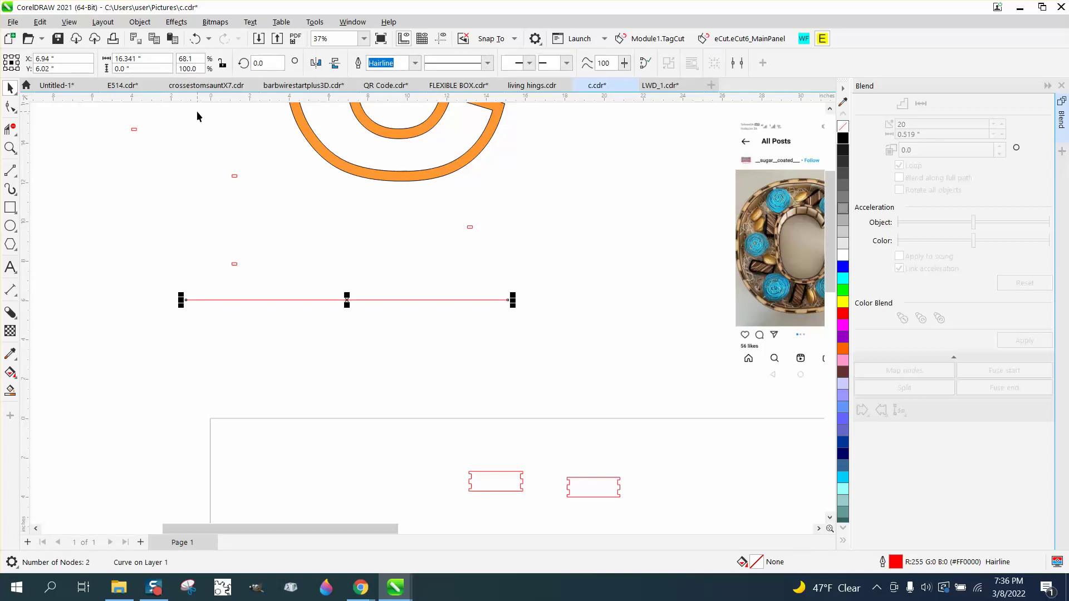
{"action": "left_click", "coordinate": [143, 60]}
{"action": "key", "text": "BackSpace"}
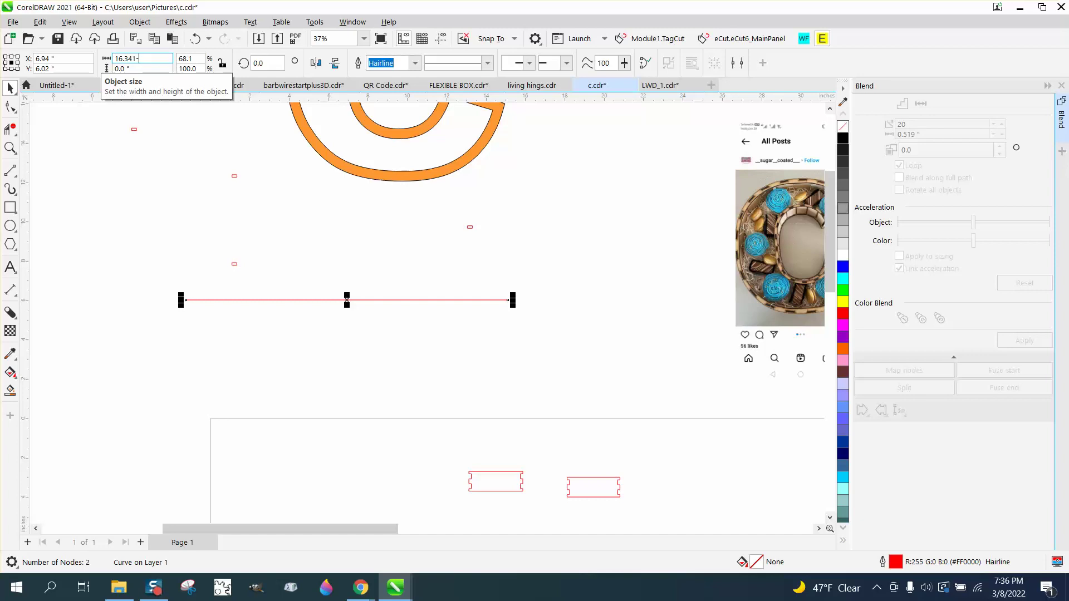
{"action": "key", "text": "Left"}
{"action": "key", "text": "Left"}
{"action": "key", "text": "Left"}
{"action": "key", "text": "Left"}
{"action": "key", "text": "BackSpace"}
{"action": "type", "text": "5"}
{"action": "key", "text": "Return"}
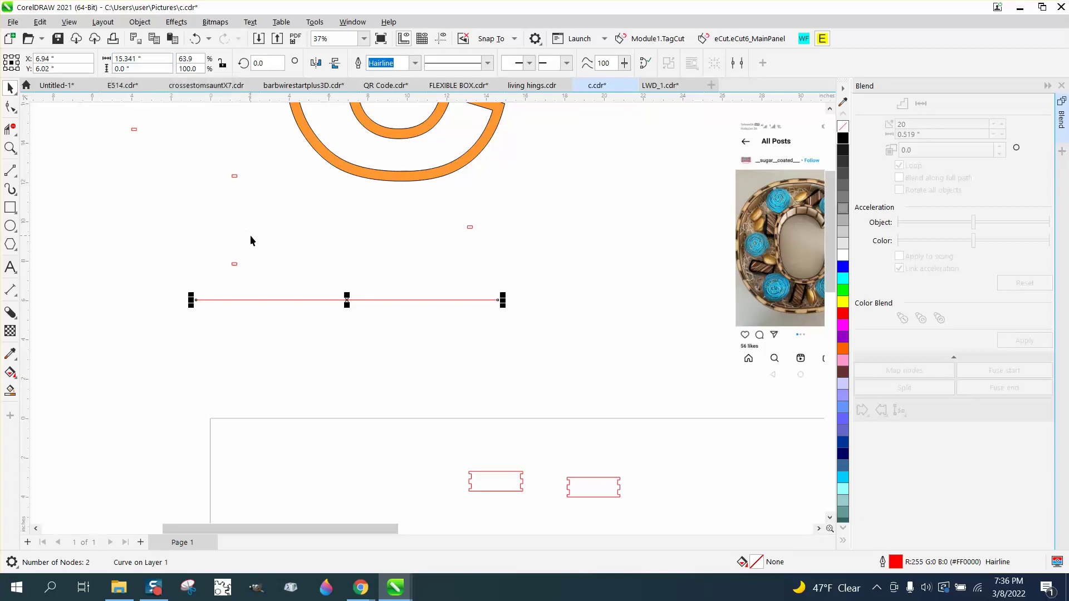
Move the right small rectangle down roughly level with the one above the red line's left end and blend the two in 20 steps.
{"action": "left_click", "coordinate": [202, 251]}
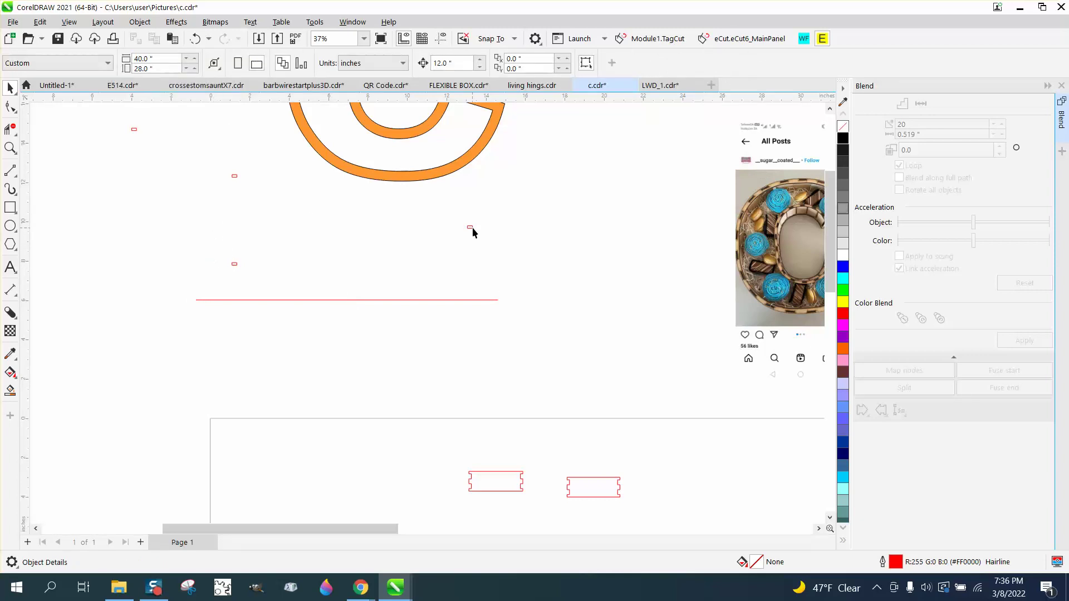
{"action": "left_click_drag", "start_coordinate": [473, 227], "coordinate": [458, 286]}
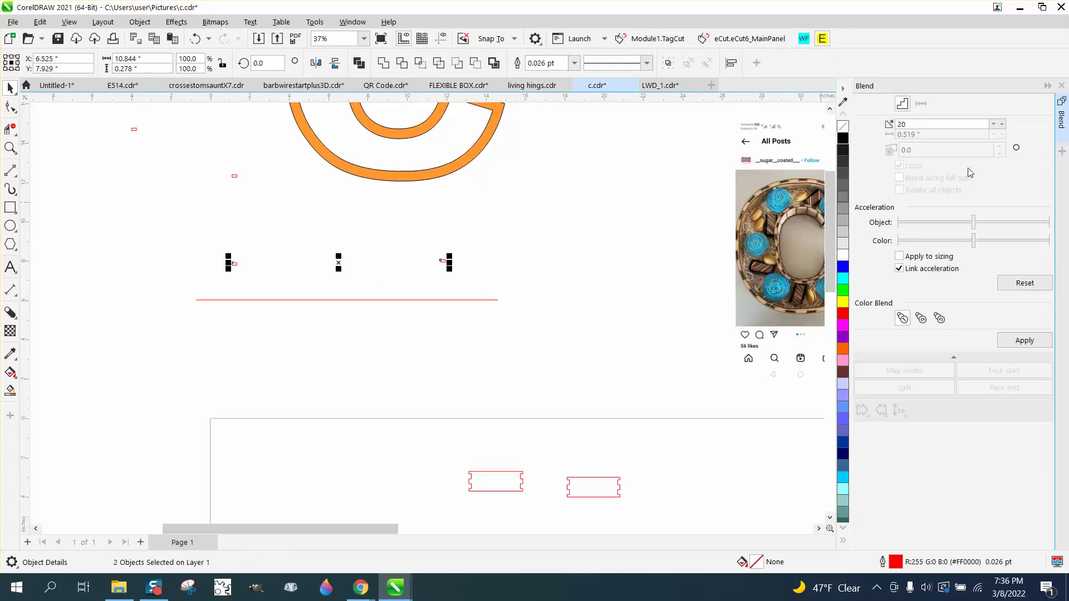
{"action": "left_click", "coordinate": [1023, 340]}
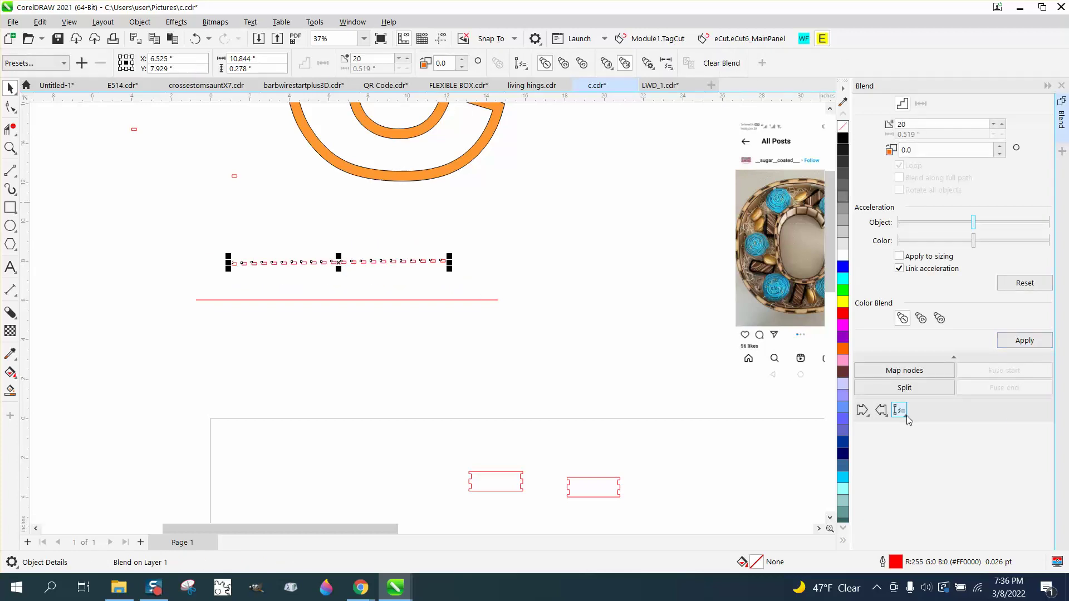
Assign the red horizontal line as the new path for the rectangle blend.
{"action": "left_click", "coordinate": [905, 415]}
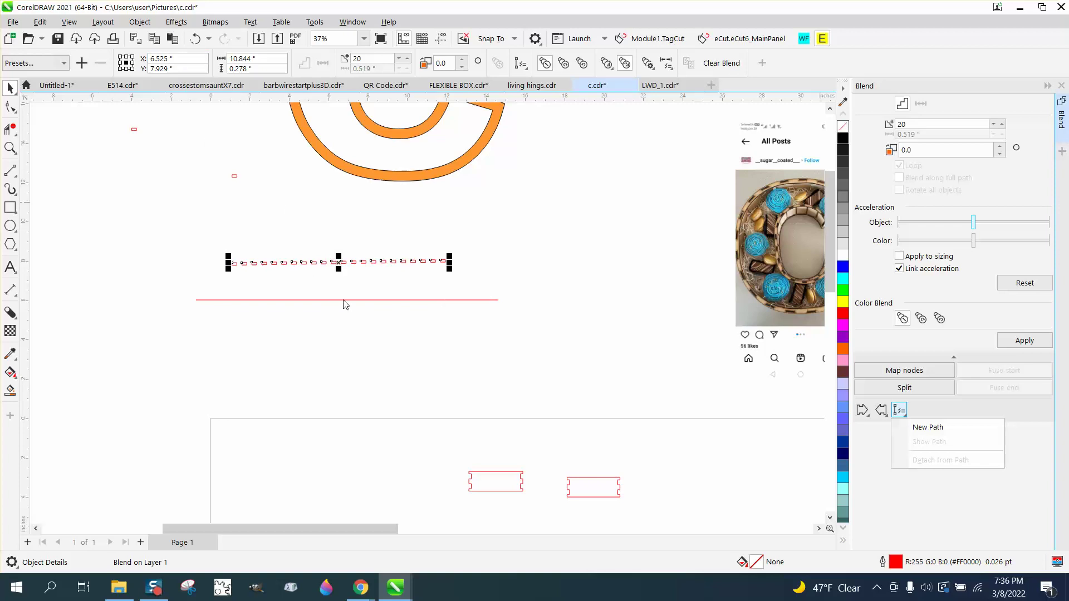
{"action": "left_click", "coordinate": [928, 428]}
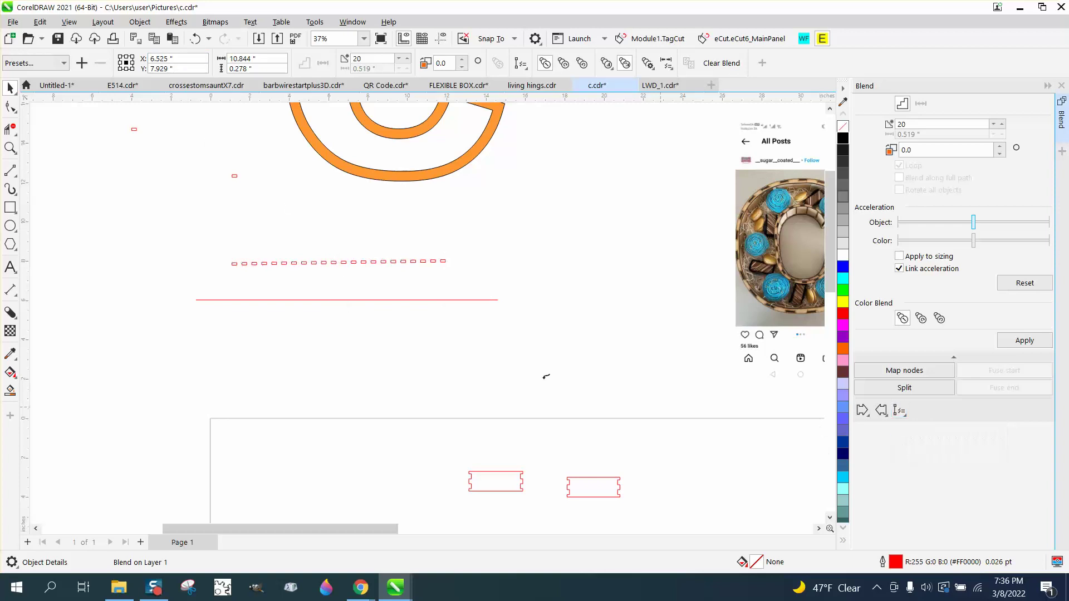
{"action": "left_click", "coordinate": [448, 298]}
{"action": "left_click", "coordinate": [543, 329]}
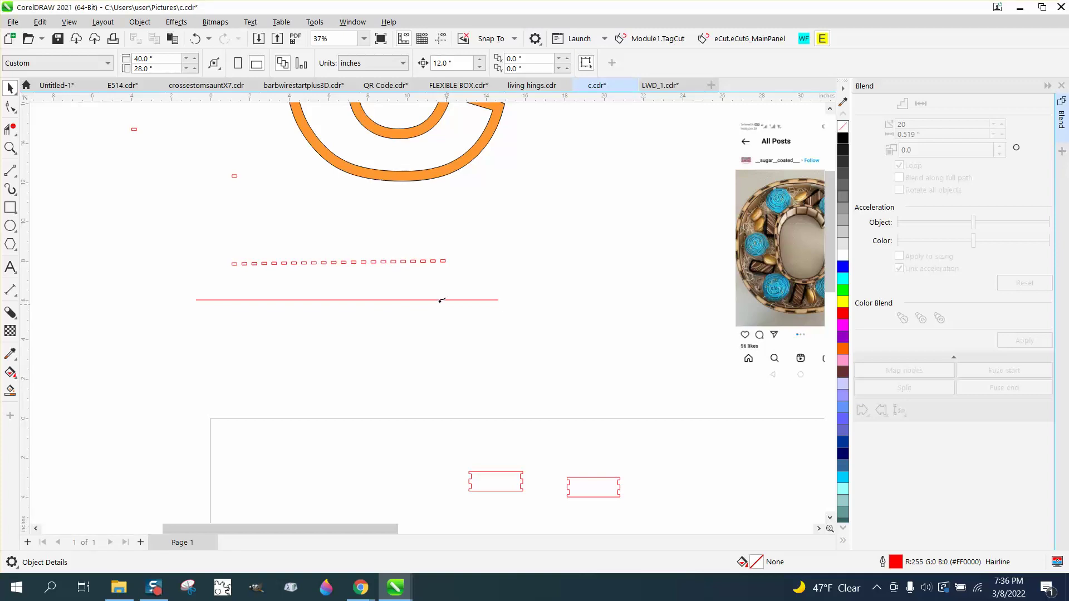
{"action": "left_click", "coordinate": [439, 299]}
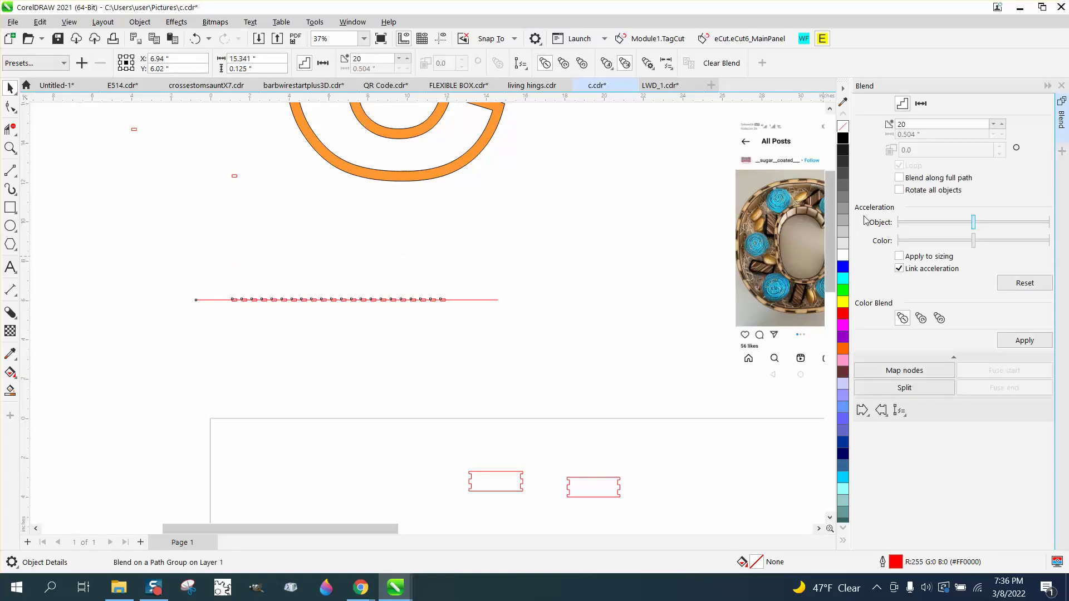
Spread the blended rectangles along the full length of the red line.
{"action": "left_click", "coordinate": [898, 177]}
{"action": "left_click", "coordinate": [1023, 347]}
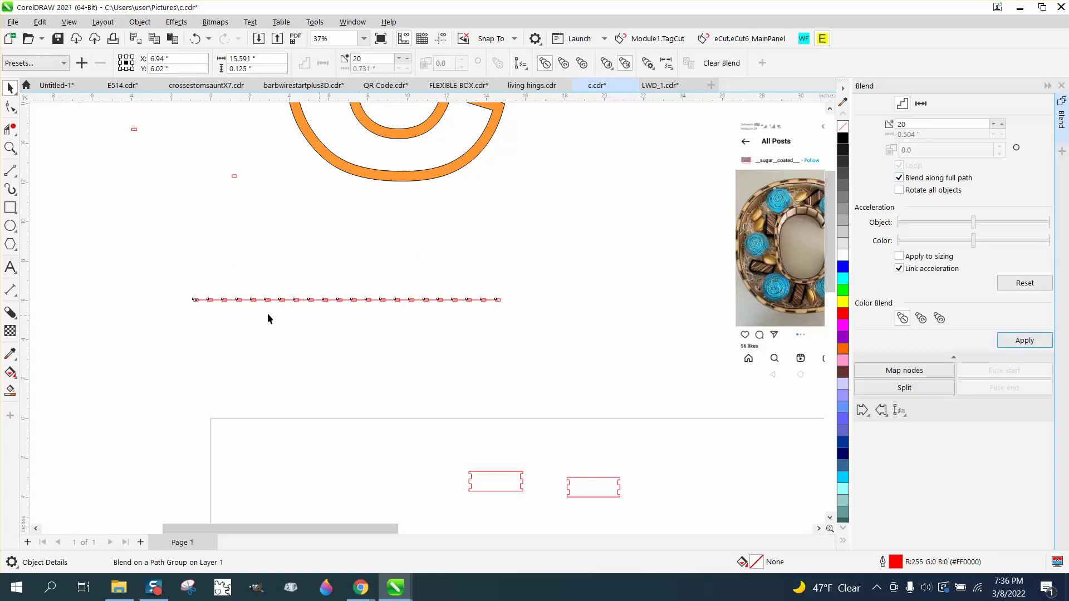
{"action": "left_click", "coordinate": [11, 148]}
{"action": "left_click_drag", "start_coordinate": [183, 275], "coordinate": [553, 366]}
{"action": "scroll", "coordinate": [320, 304], "scroll_direction": "down", "scroll_amount": 1}
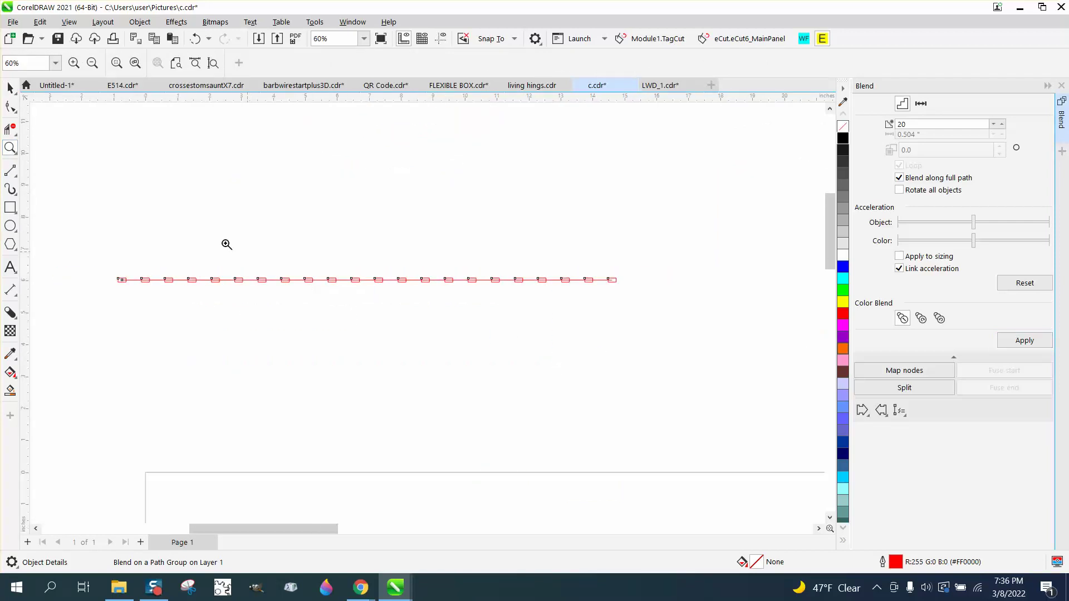
{"action": "left_click", "coordinate": [11, 88]}
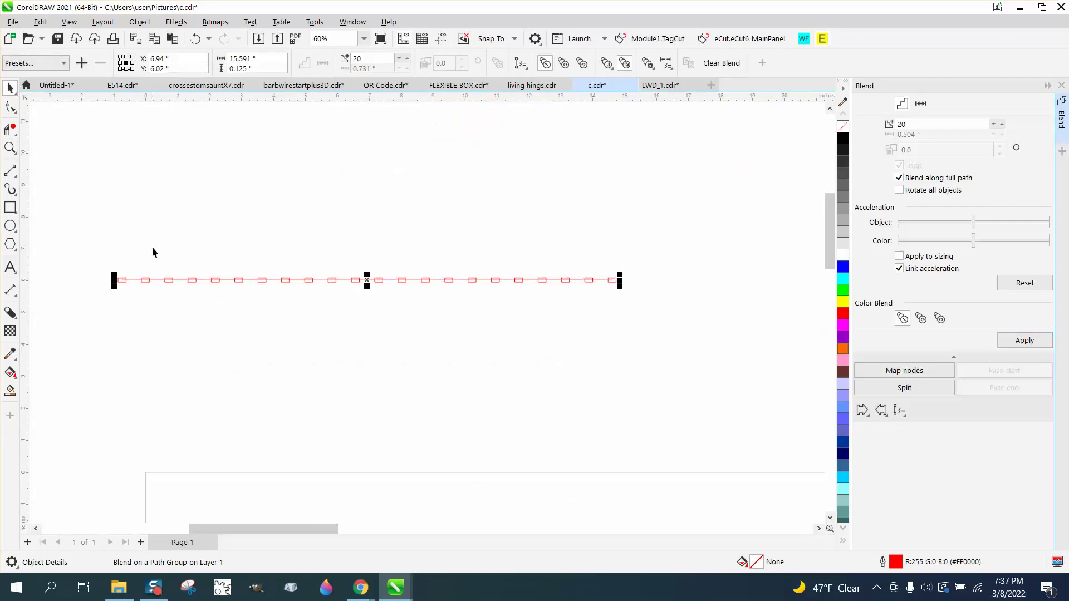
Select the open black inner contour of the C near the page's right edge.
{"action": "scroll", "coordinate": [138, 254], "scroll_direction": "down", "scroll_amount": 2}
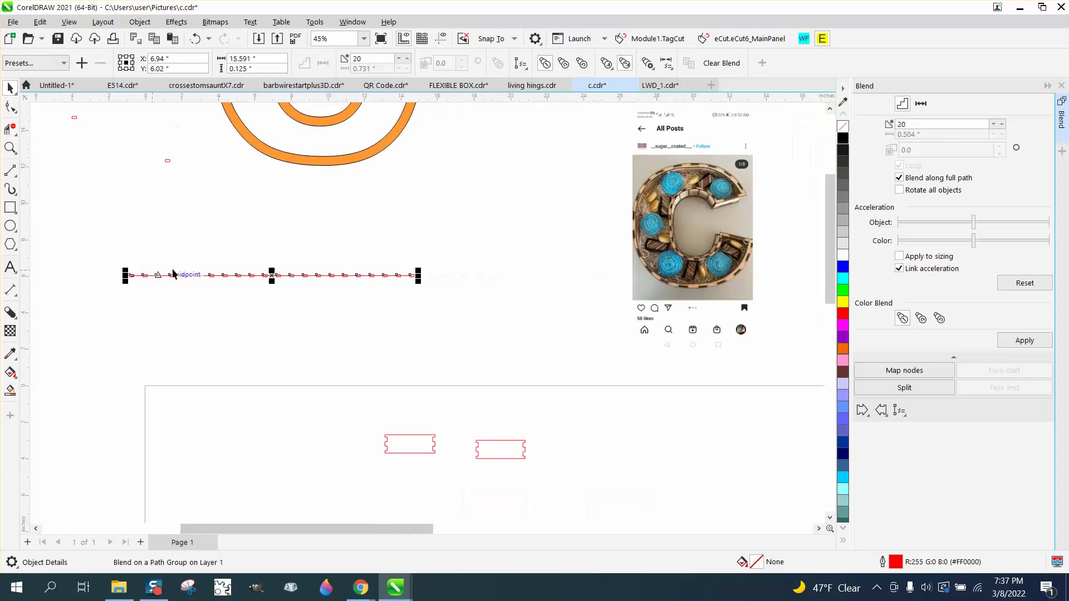
{"action": "scroll", "coordinate": [370, 277], "scroll_direction": "down", "scroll_amount": 2}
{"action": "scroll", "coordinate": [372, 276], "scroll_direction": "down", "scroll_amount": 1}
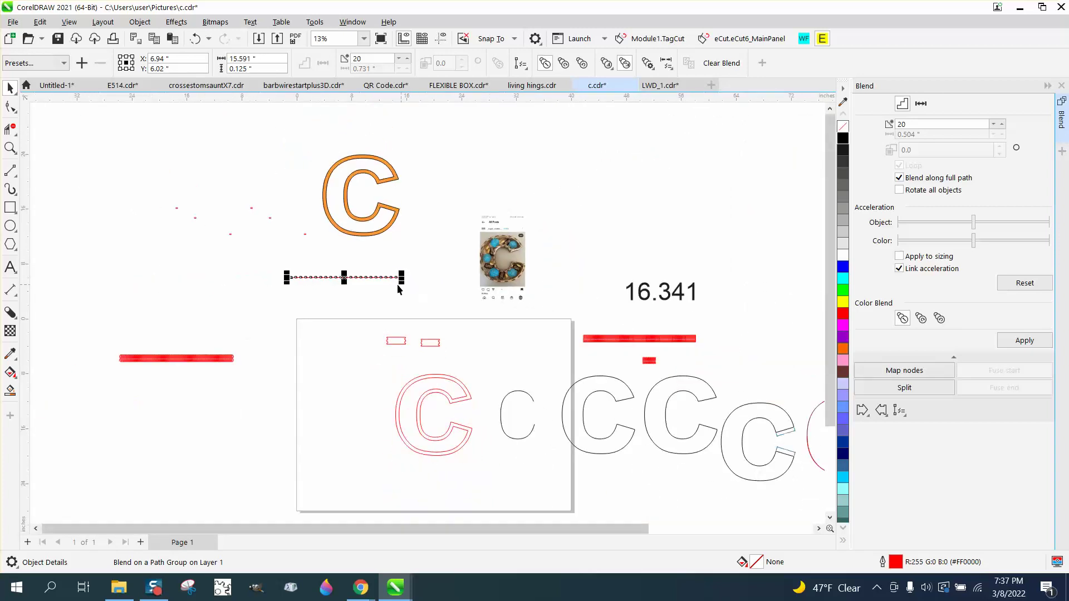
{"action": "left_click_drag", "start_coordinate": [224, 238], "coordinate": [618, 486]}
{"action": "left_click", "coordinate": [534, 401]}
{"action": "left_click", "coordinate": [11, 148]}
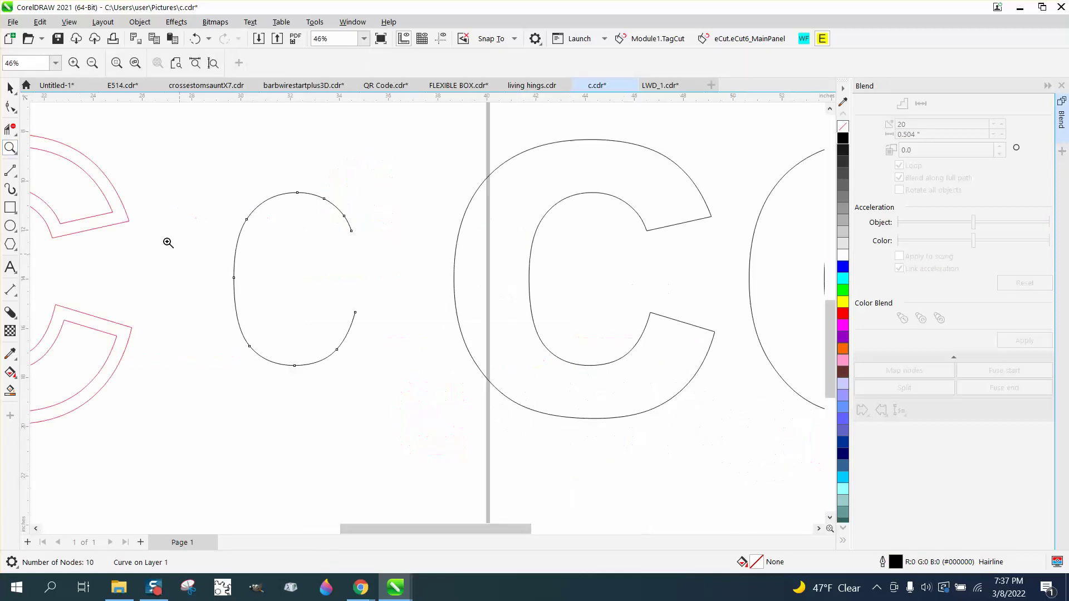
{"action": "left_click", "coordinate": [10, 88]}
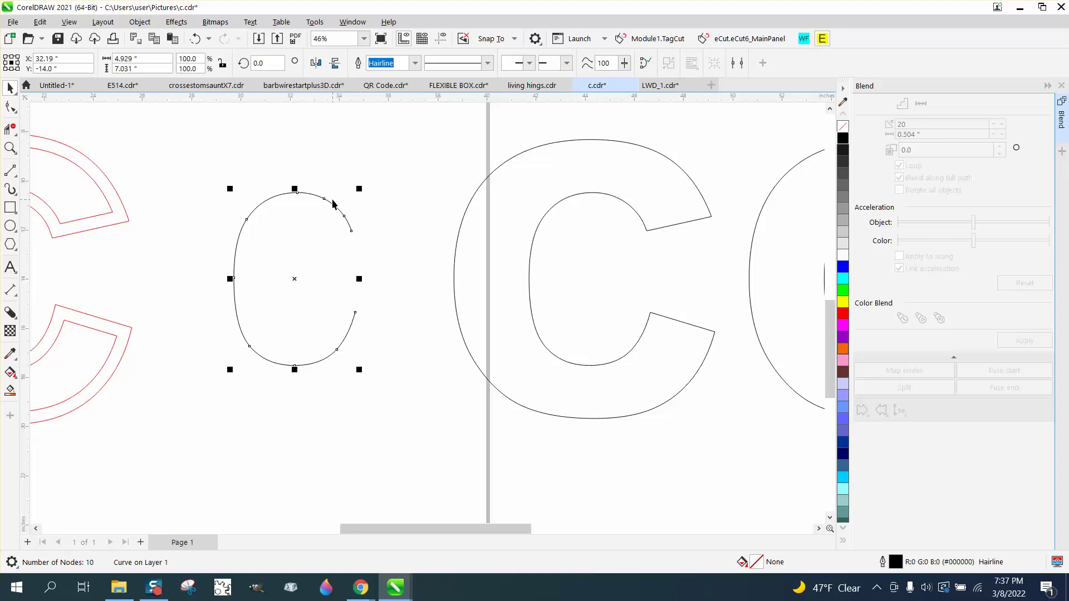
Add a parallel dimension of about 0.50 inches from the inner contour's upper end node back along the curve.
{"action": "left_click", "coordinate": [10, 148]}
{"action": "left_click_drag", "start_coordinate": [292, 196], "coordinate": [434, 292]}
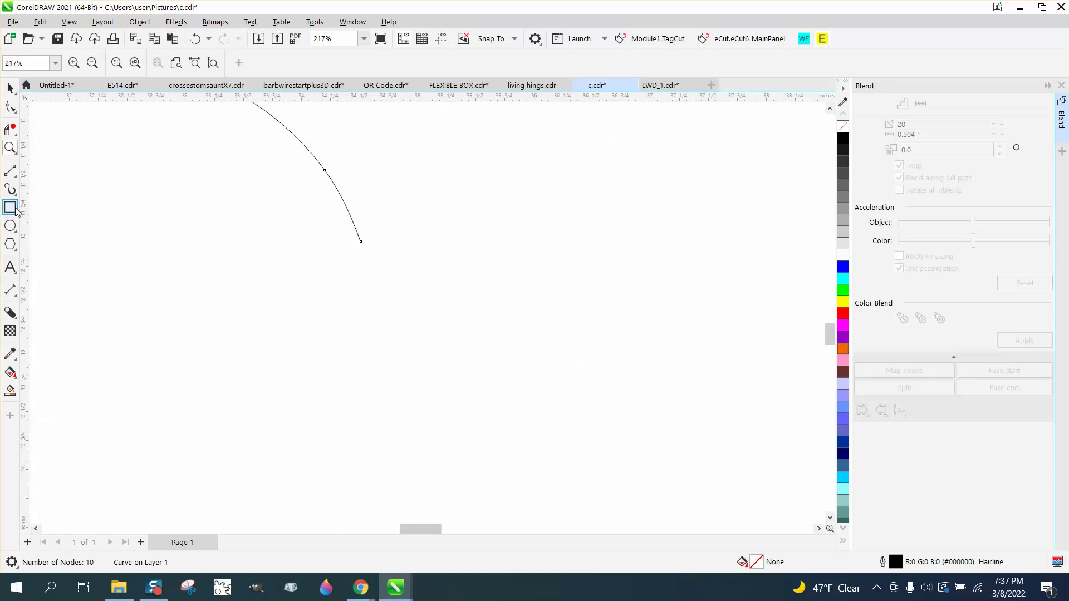
{"action": "left_click", "coordinate": [15, 177]}
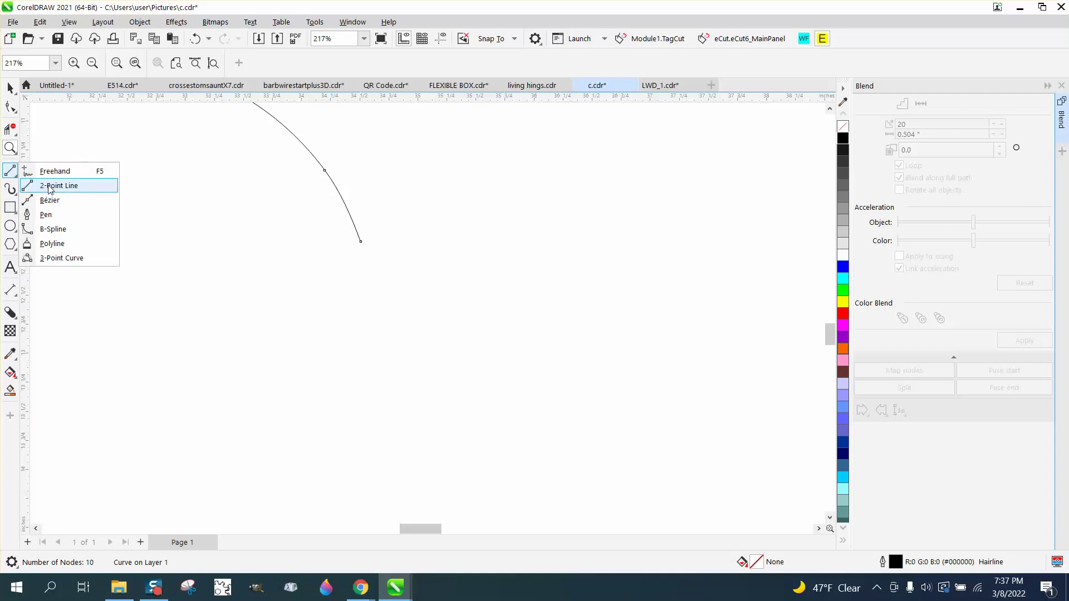
{"action": "left_click", "coordinate": [10, 289]}
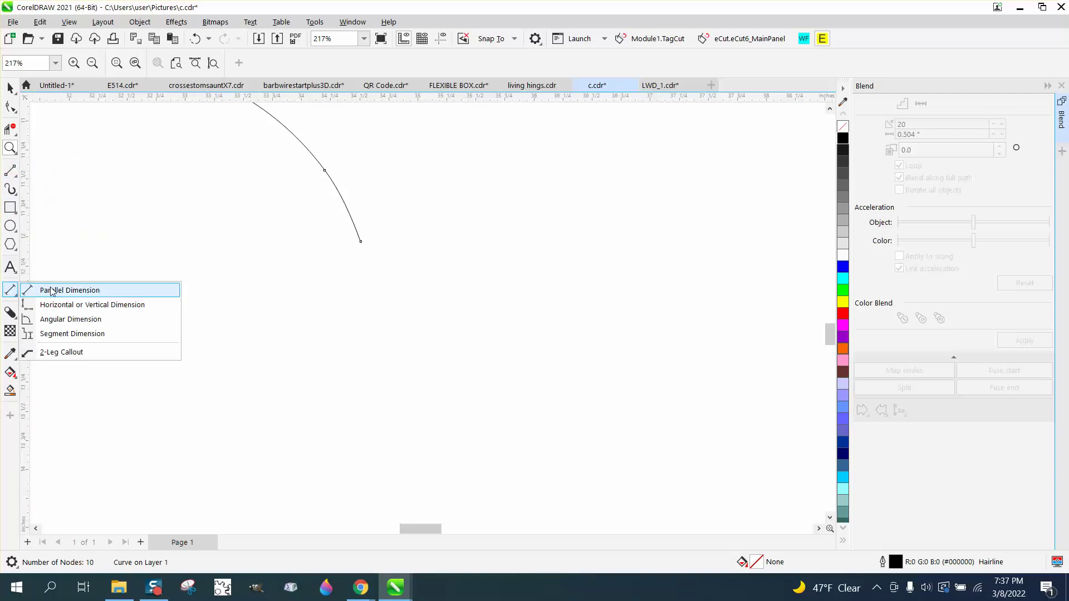
{"action": "left_click", "coordinate": [53, 288]}
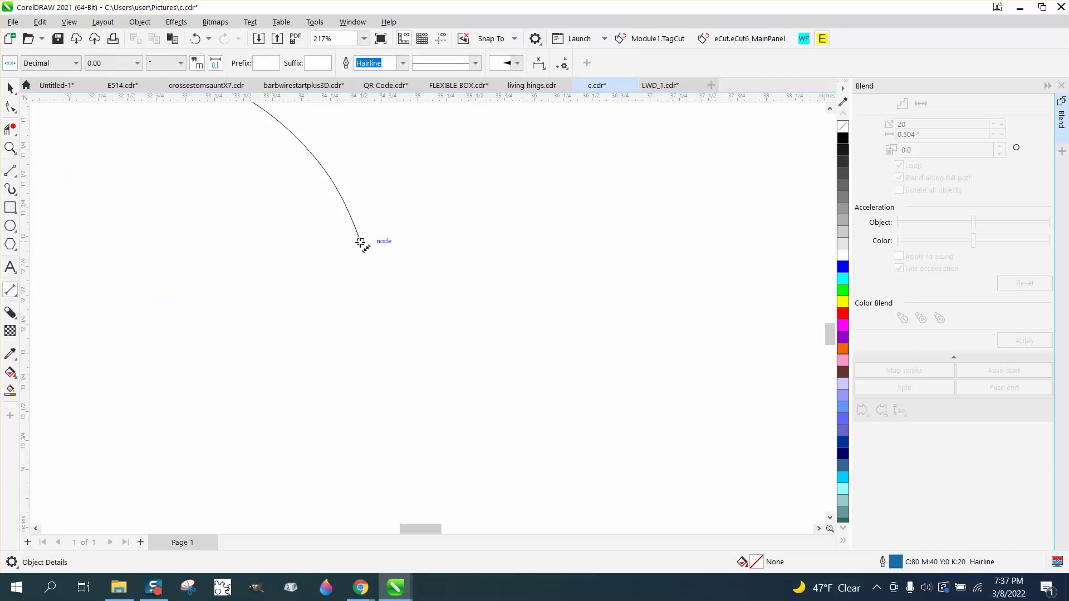
{"action": "left_click_drag", "start_coordinate": [361, 241], "coordinate": [340, 188]}
{"action": "left_click", "coordinate": [373, 206]}
Draw a short two-point line across the contour, starting at the inner end of the dimension's upper extension line.
{"action": "left_click", "coordinate": [10, 147]}
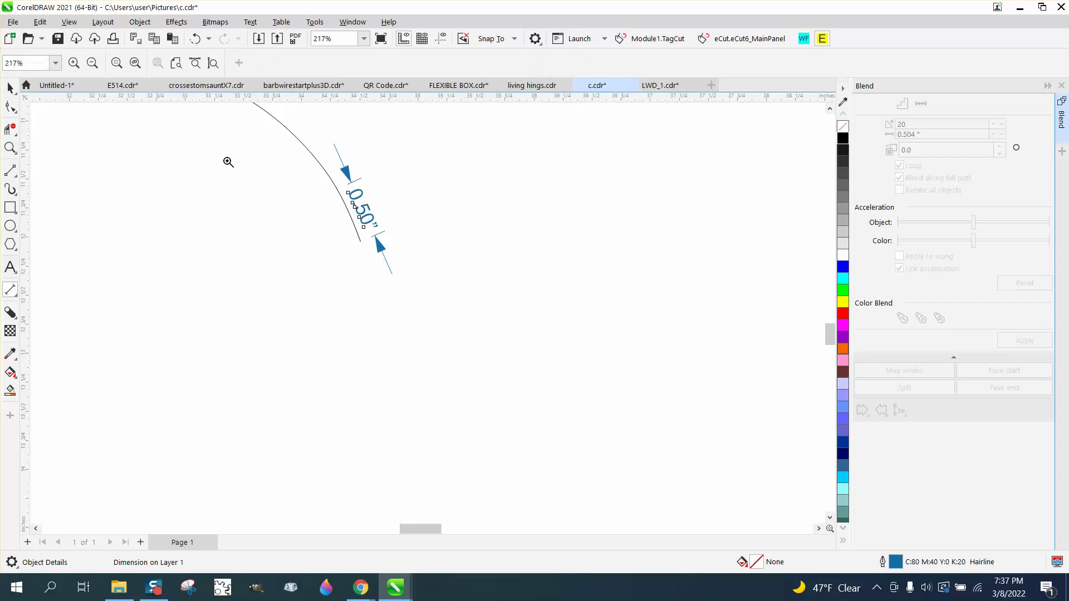
{"action": "left_click_drag", "start_coordinate": [292, 163], "coordinate": [499, 316]}
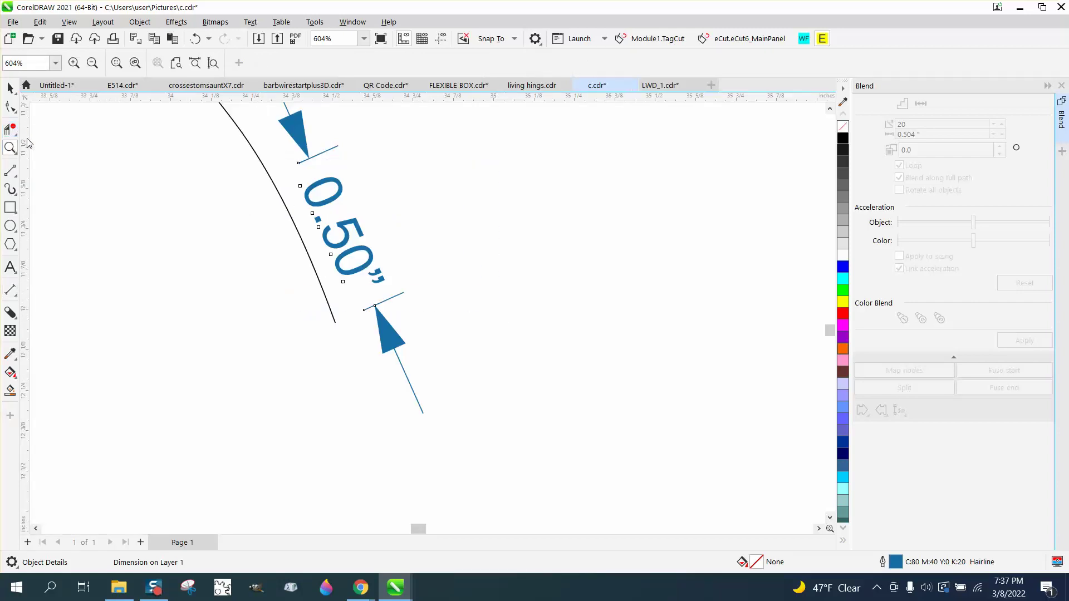
{"action": "left_click", "coordinate": [16, 190]}
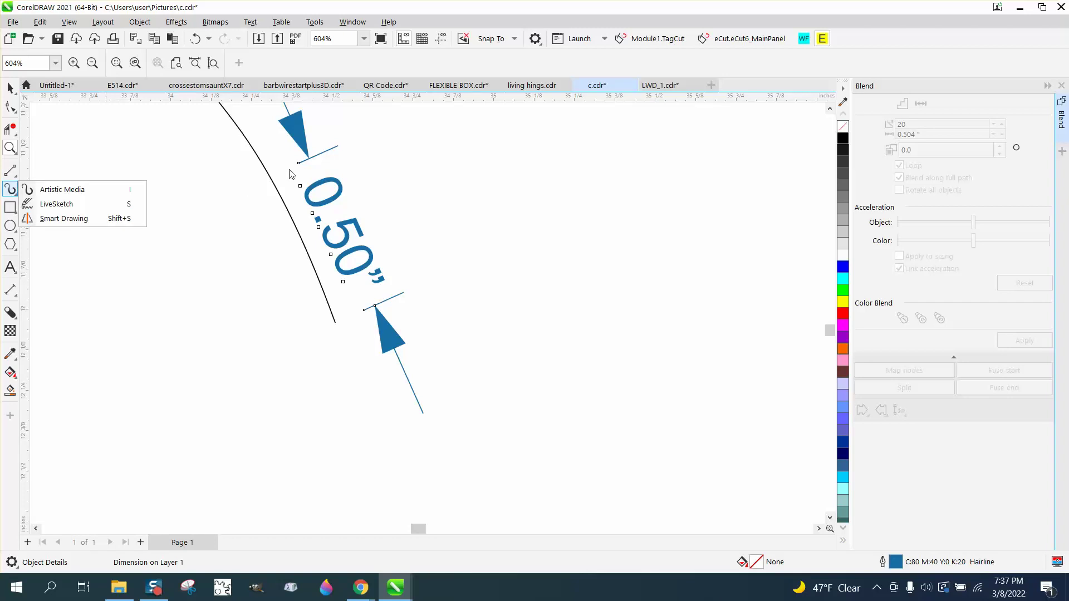
{"action": "left_click", "coordinate": [12, 172]}
{"action": "left_click", "coordinate": [54, 186]}
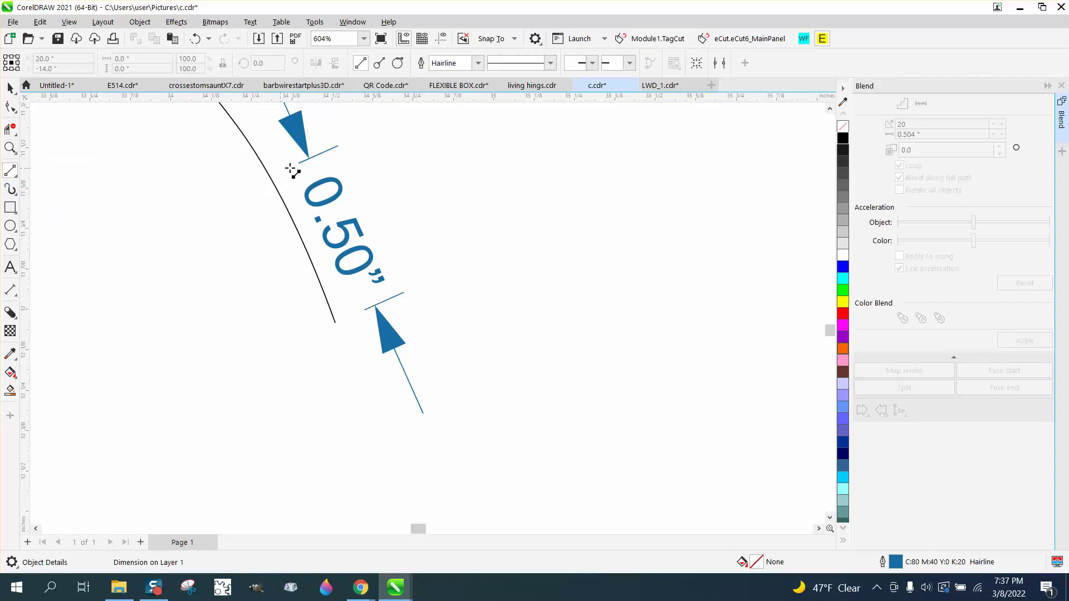
{"action": "left_click_drag", "start_coordinate": [298, 165], "coordinate": [249, 187]}
Trim away the contour's upper end segment beyond the short red line with the Virtual Segment Delete tool.
{"action": "left_click", "coordinate": [10, 129]}
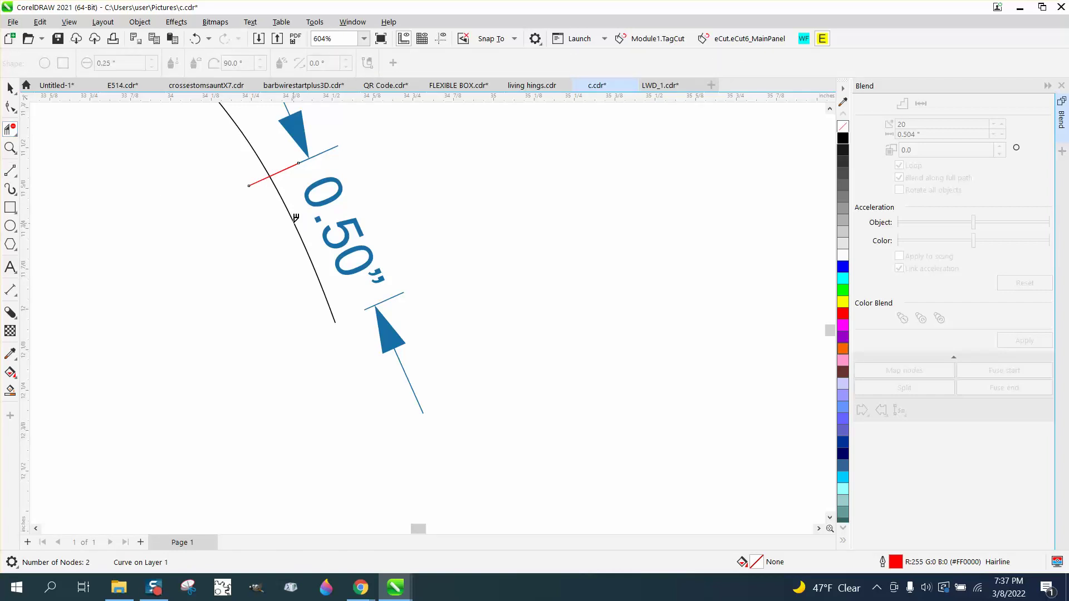
{"action": "left_click_drag", "start_coordinate": [296, 218], "coordinate": [300, 221]}
{"action": "scroll", "coordinate": [315, 224], "scroll_direction": "down", "scroll_amount": 2}
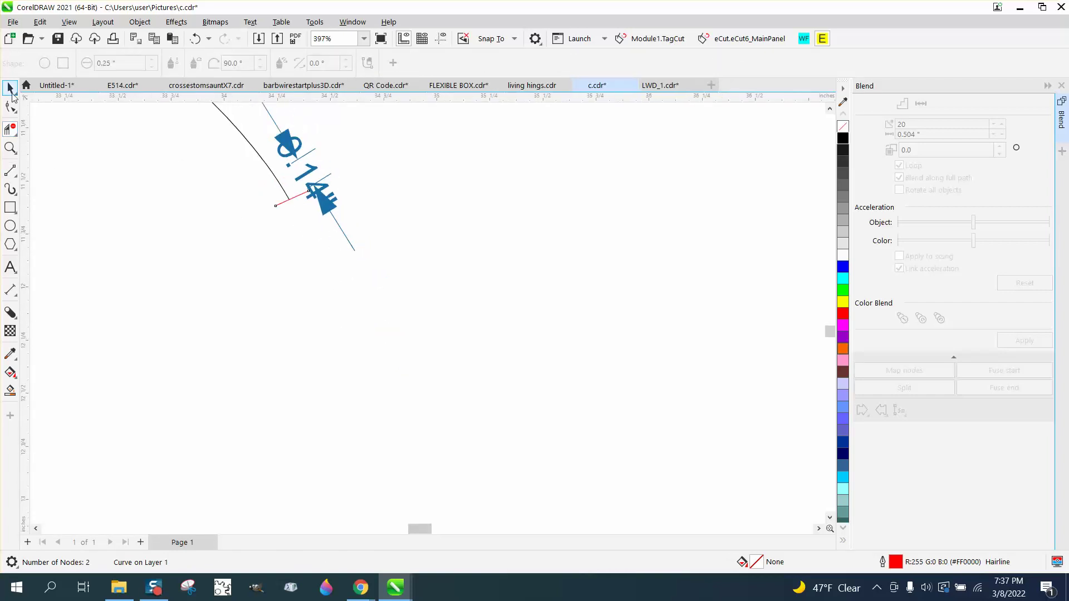
Delete the parallel dimension beside the contour's trimmed upper end.
{"action": "key", "text": "space"}
{"action": "key", "text": "Escape"}
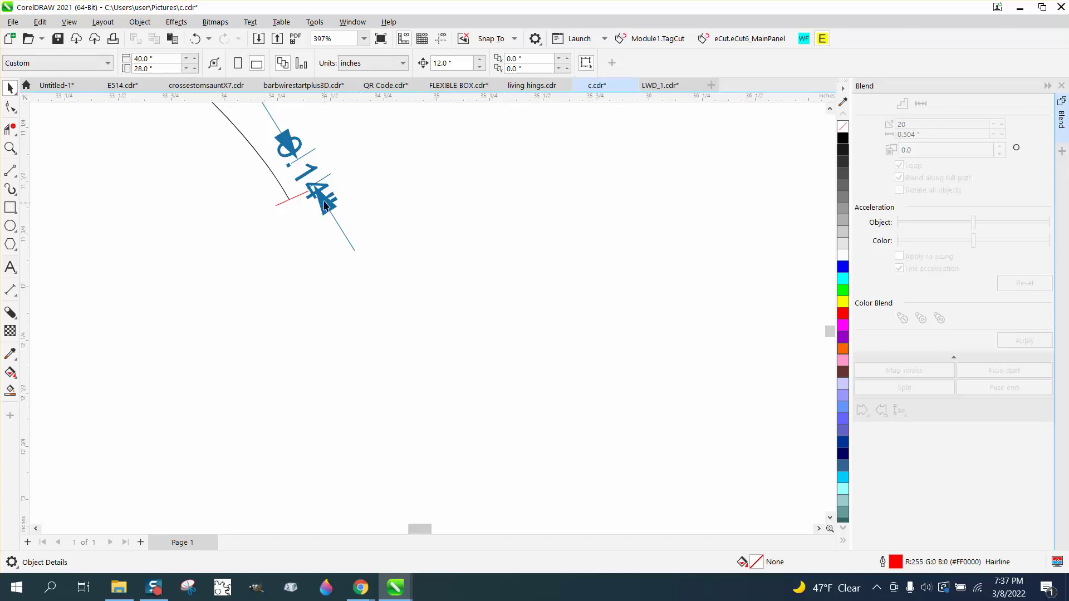
{"action": "left_click", "coordinate": [333, 215]}
{"action": "key", "text": "Delete"}
Draw a short slanted red line about 0.4 inches wide near the contour's lower opening and centre it on the end node.
{"action": "scroll", "coordinate": [337, 222], "scroll_direction": "down", "scroll_amount": 7}
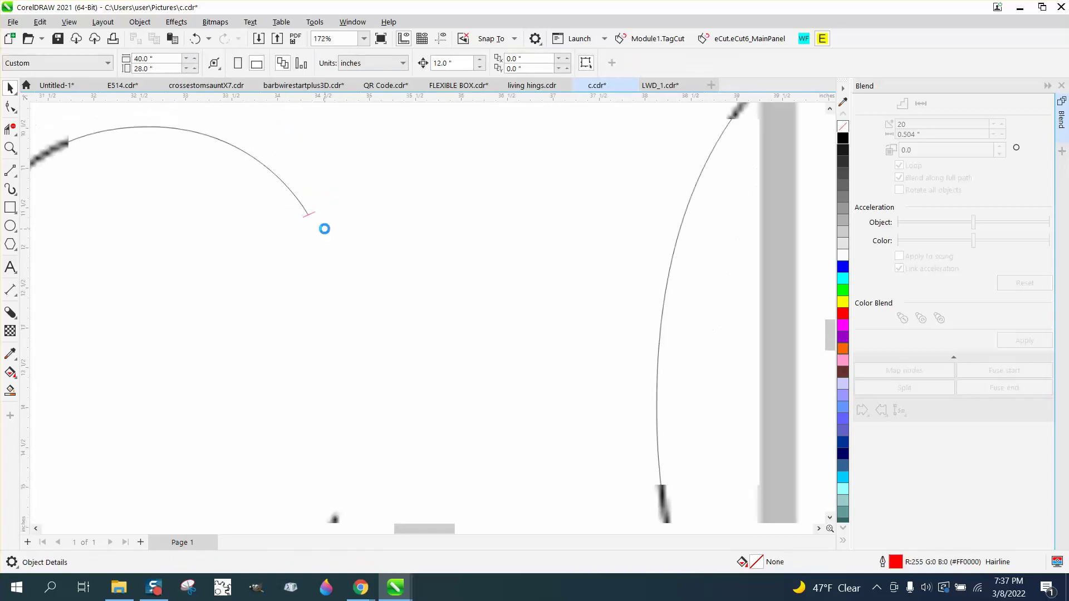
{"action": "key", "text": "z"}
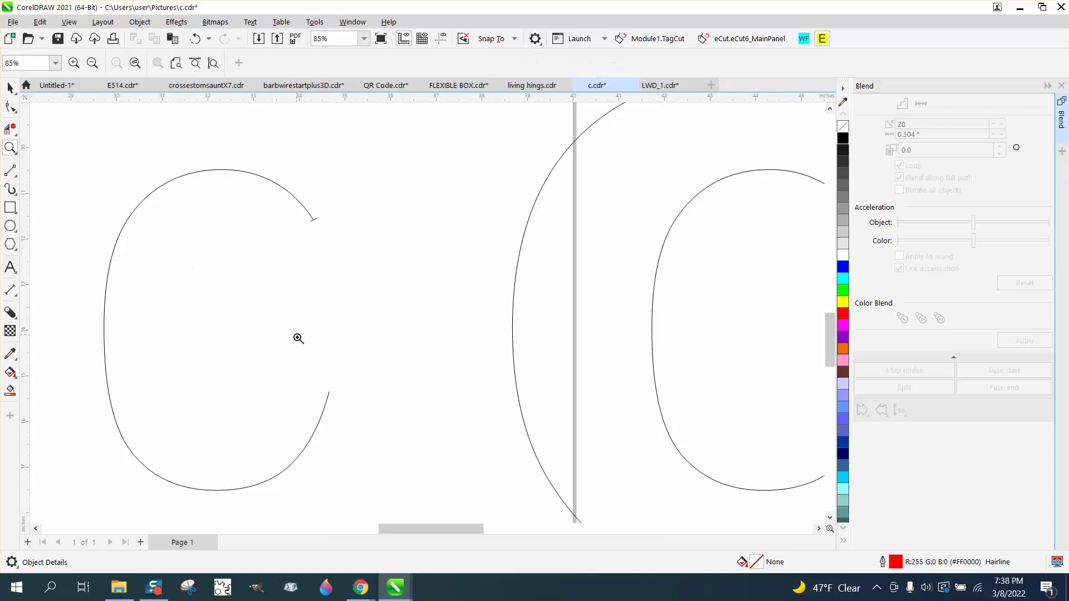
{"action": "left_click_drag", "start_coordinate": [289, 351], "coordinate": [463, 438]}
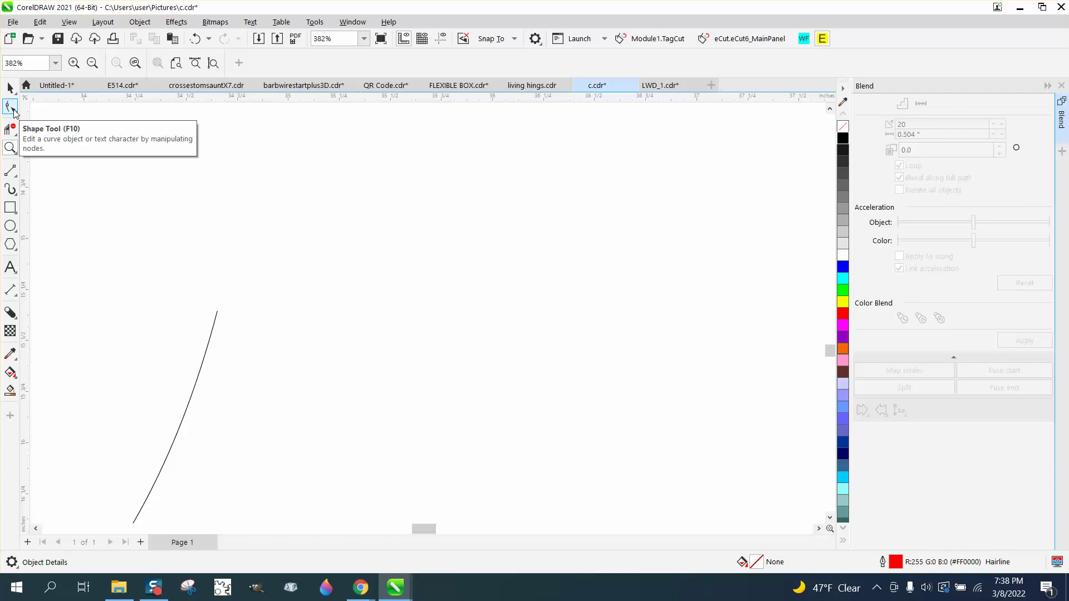
{"action": "left_click", "coordinate": [17, 178]}
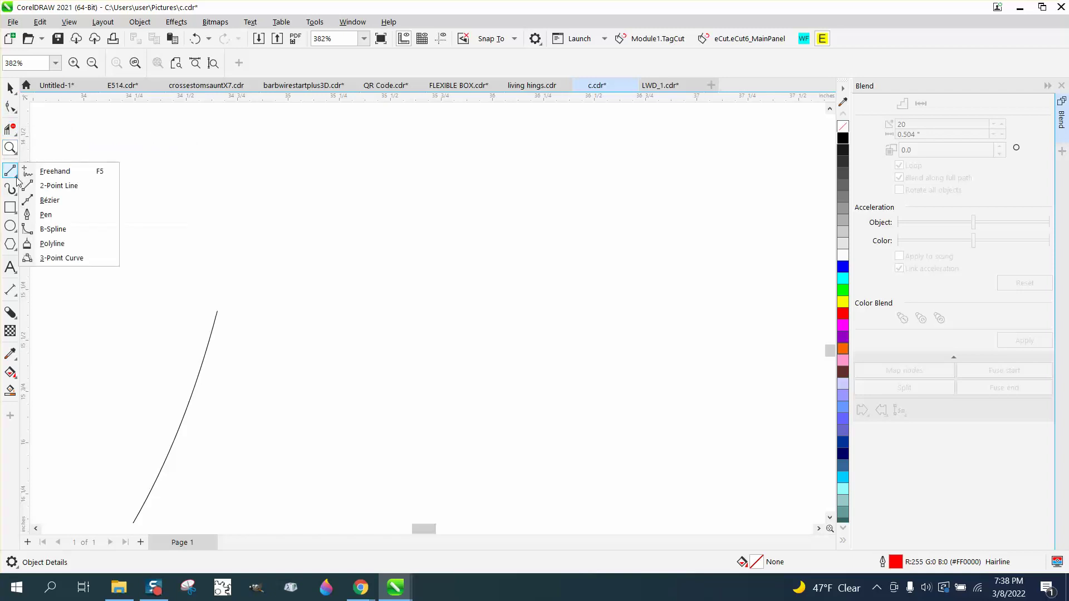
{"action": "left_click", "coordinate": [49, 187]}
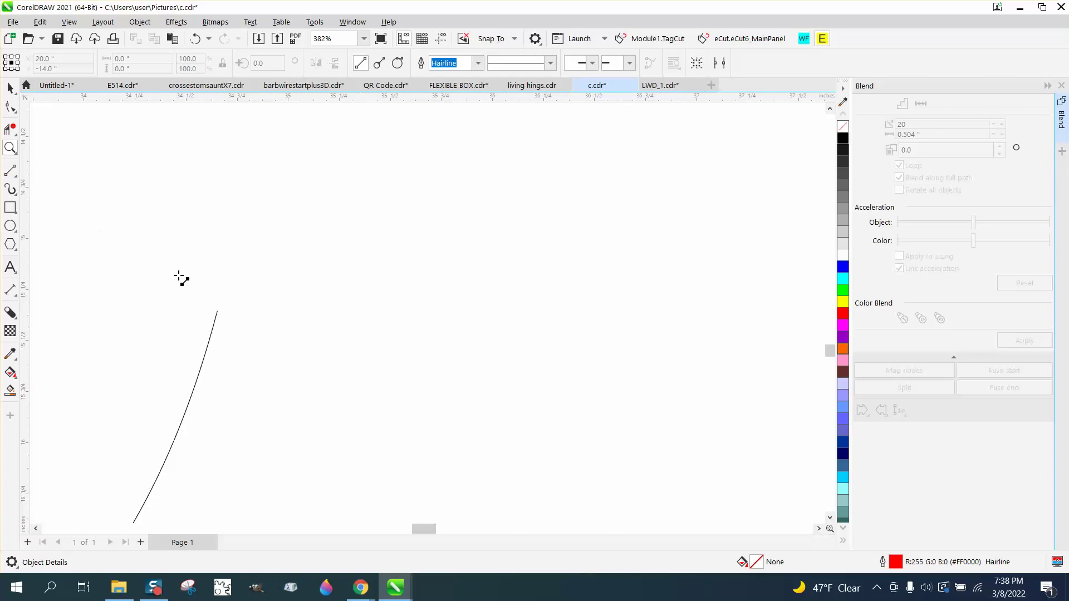
{"action": "mouse_move", "coordinate": [217, 311]}
{"action": "left_mouse_down"}
{"action": "mouse_move", "coordinate": [249, 325]}
{"action": "mouse_move", "coordinate": [282, 320]}
{"action": "mouse_move", "coordinate": [218, 312]}
{"action": "left_mouse_up"}
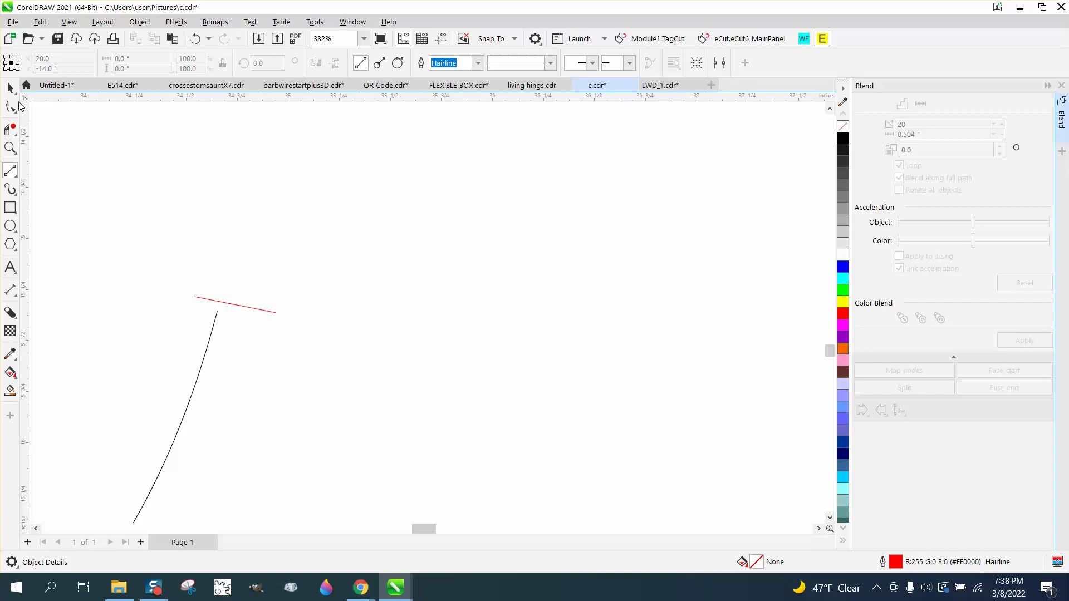
{"action": "left_click", "coordinate": [10, 88]}
{"action": "left_click_drag", "start_coordinate": [234, 304], "coordinate": [216, 310]}
{"action": "left_click", "coordinate": [324, 231]}
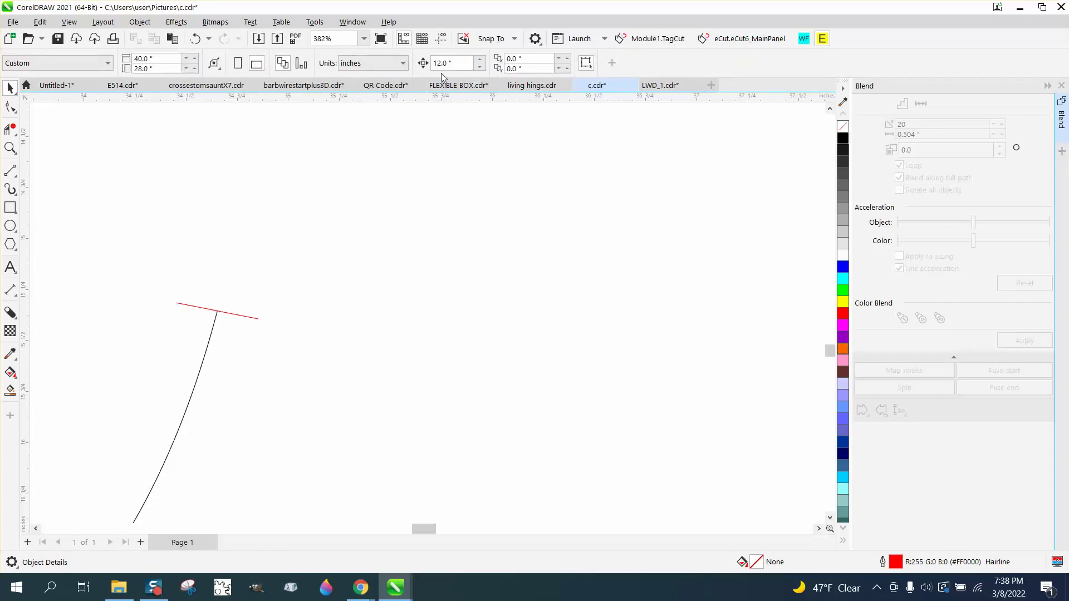
Set the nudge distance to 0.5 inches and nudge the short red line down once along the contour's lower arm.
{"action": "double_click", "coordinate": [450, 63]}
{"action": "type", "text": ".5"}
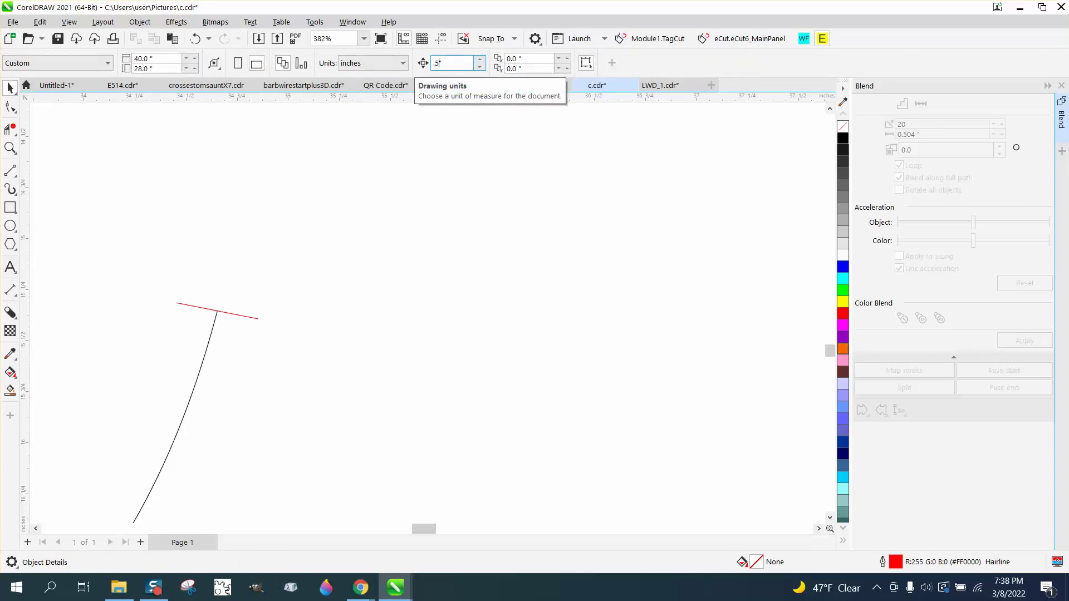
{"action": "left_click", "coordinate": [242, 316]}
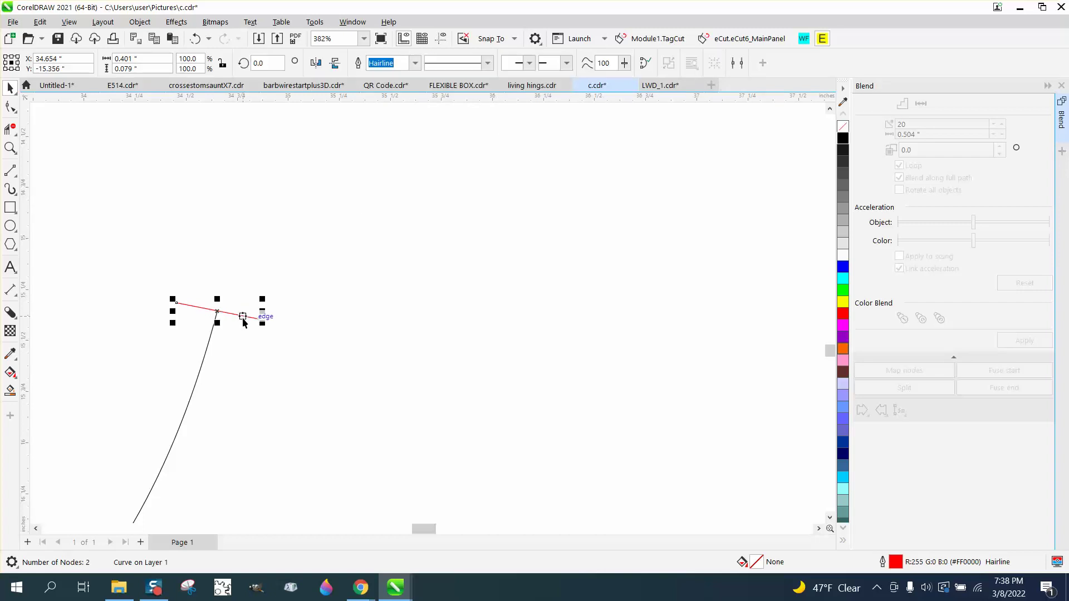
{"action": "key", "text": "Down"}
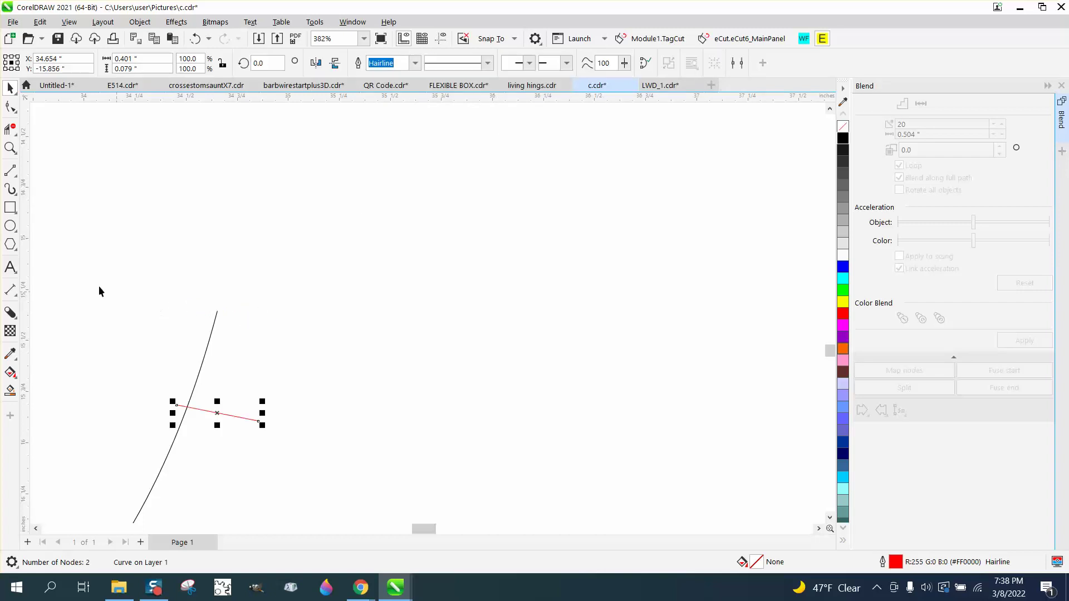
Measure from the red line's crossing to the contour's lower end with a parallel dimension, and delete the dimension.
{"action": "left_click", "coordinate": [15, 294]}
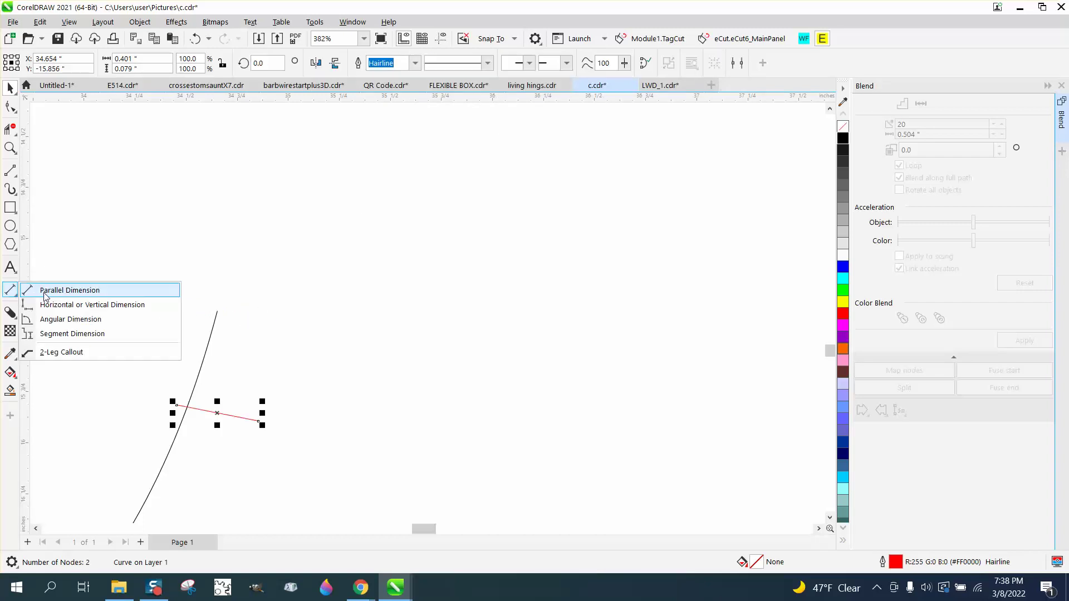
{"action": "left_click", "coordinate": [38, 290]}
{"action": "left_click_drag", "start_coordinate": [187, 406], "coordinate": [218, 311]}
{"action": "left_click", "coordinate": [218, 312]}
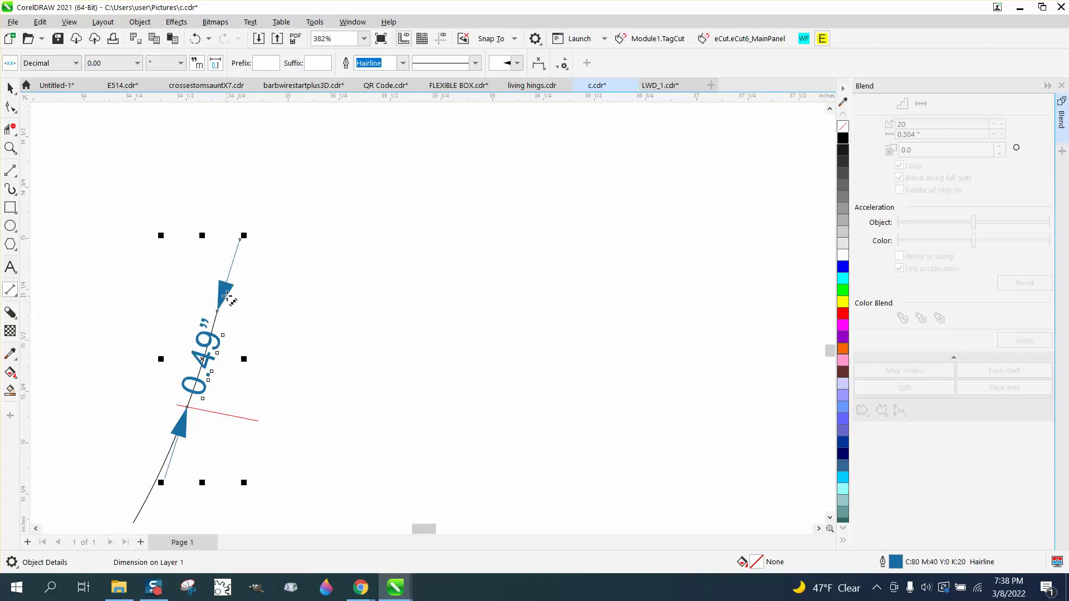
{"action": "key", "text": "Delete"}
Trim away the contour's lower end segment beyond the short red line with the Virtual Segment Delete tool, and delete that line.
{"action": "left_click", "coordinate": [10, 129]}
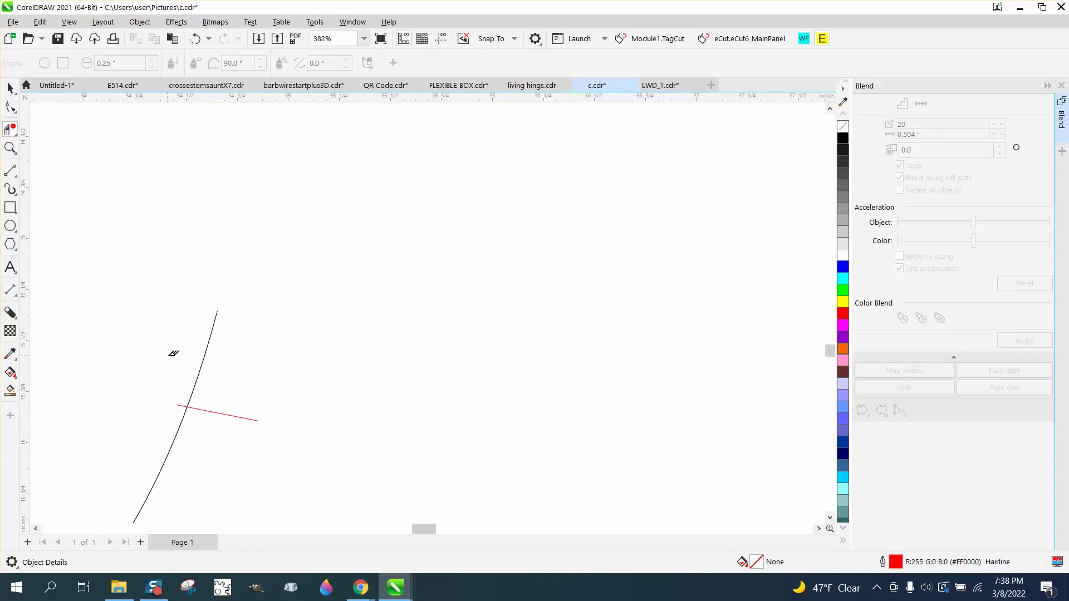
{"action": "mouse_move", "coordinate": [183, 353]}
{"action": "left_mouse_down"}
{"action": "mouse_move", "coordinate": [227, 362]}
{"action": "mouse_move", "coordinate": [249, 393]}
{"action": "left_mouse_up"}
{"action": "left_click", "coordinate": [10, 88]}
{"action": "left_click", "coordinate": [251, 421]}
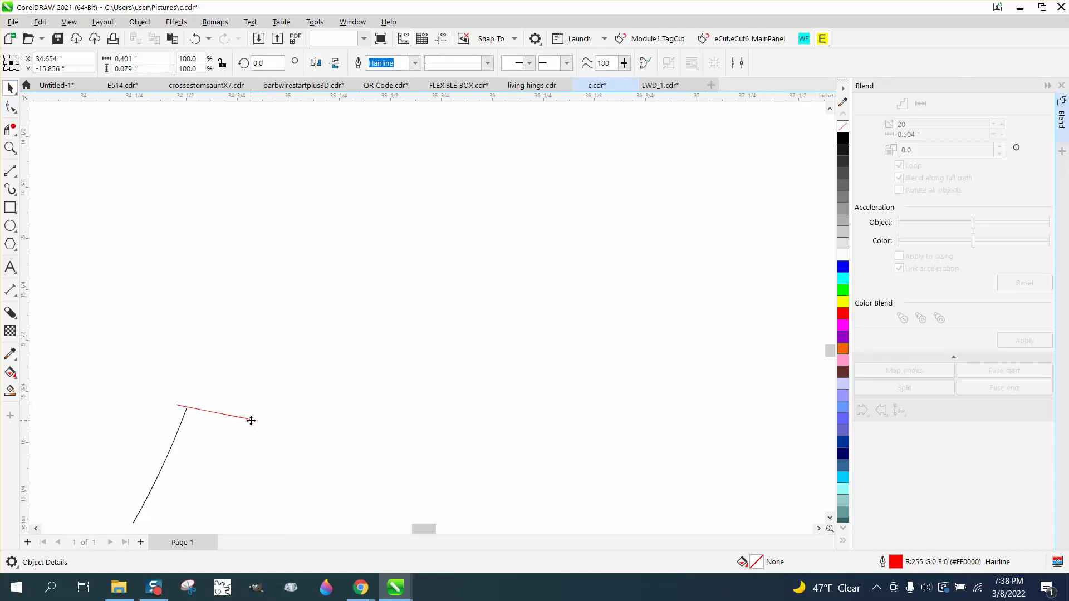
{"action": "key", "text": "Delete"}
Delete the short red line left at the contour's upper end.
{"action": "scroll", "coordinate": [295, 423], "scroll_direction": "down", "scroll_amount": 4}
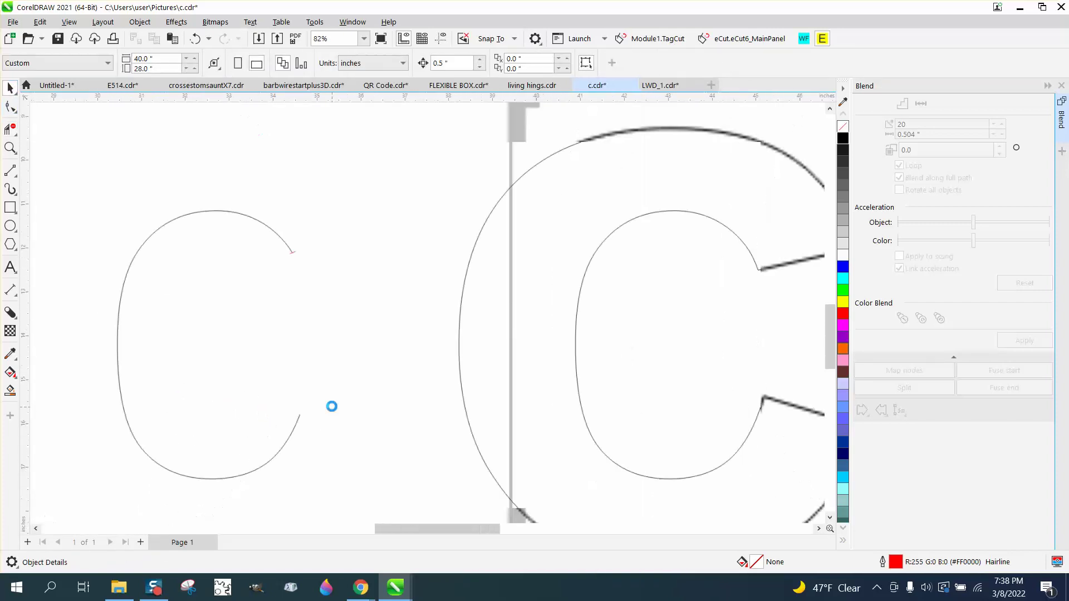
{"action": "left_click", "coordinate": [296, 255]}
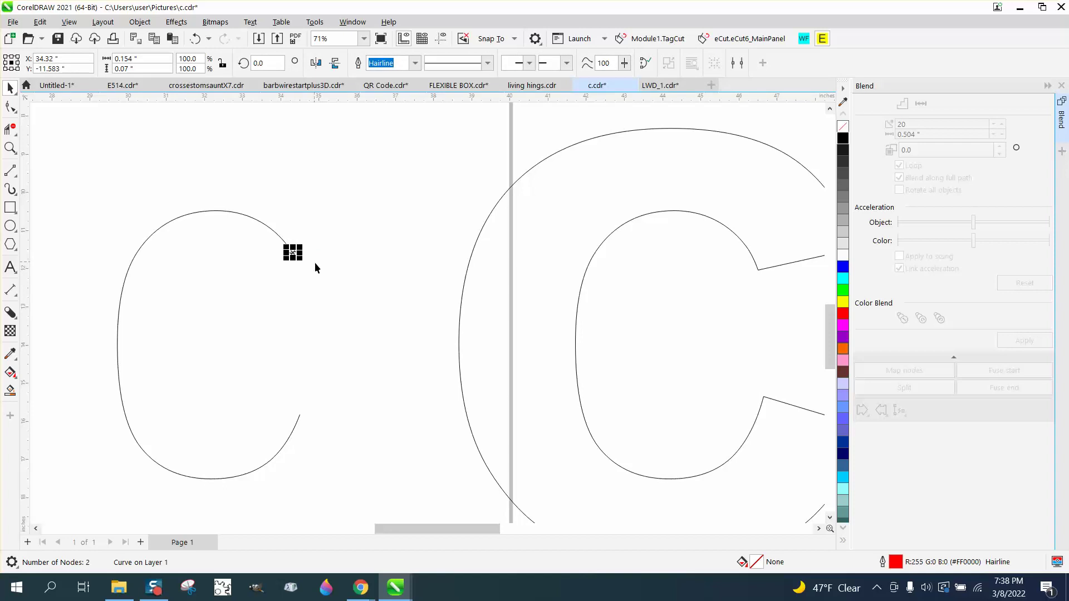
{"action": "scroll", "coordinate": [362, 292], "scroll_direction": "down", "scroll_amount": 2}
{"action": "key", "text": "alt+Tab"}
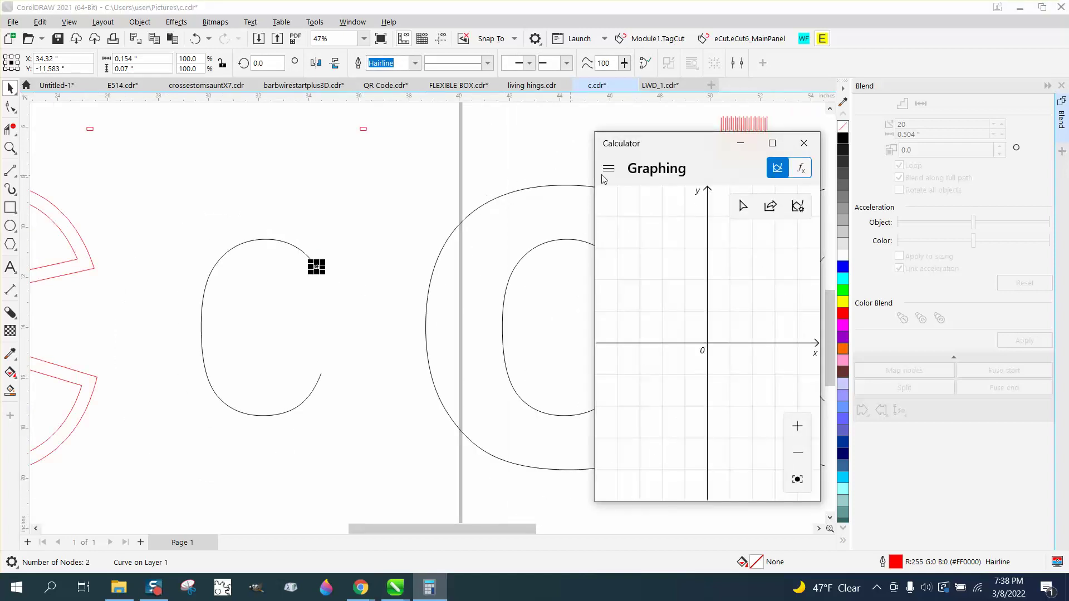
{"action": "left_click", "coordinate": [798, 145]}
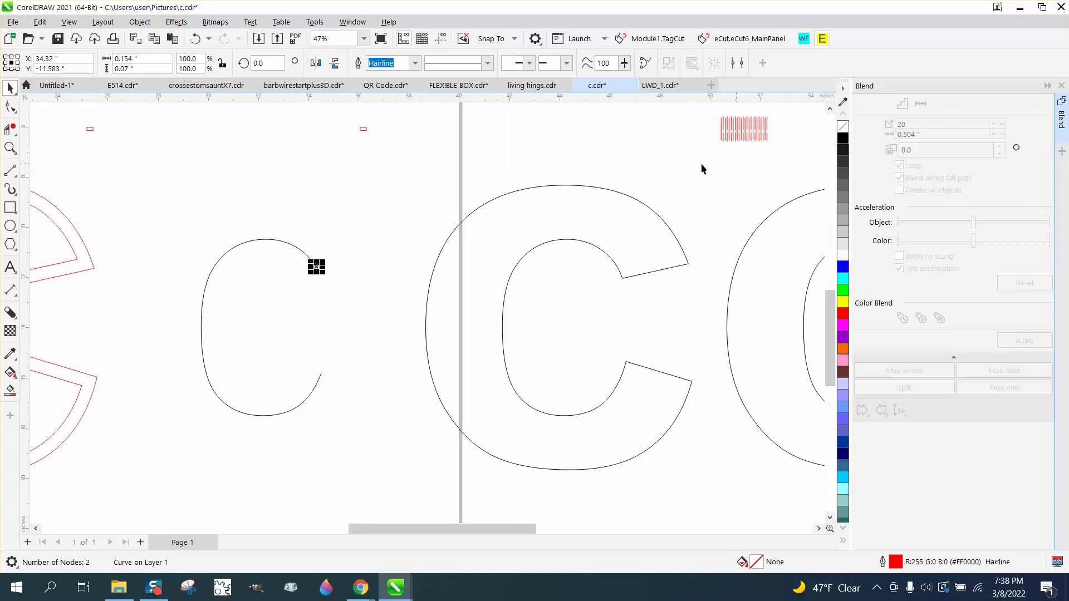
{"action": "left_click_drag", "start_coordinate": [79, 112], "coordinate": [387, 152]}
{"action": "left_click", "coordinate": [316, 267]}
{"action": "key", "text": "Delete"}
Blend the two small red rectangles above the contour with 20 steps and assign the trimmed contour as the blend's path.
{"action": "left_click_drag", "start_coordinate": [410, 172], "coordinate": [410, 172]}
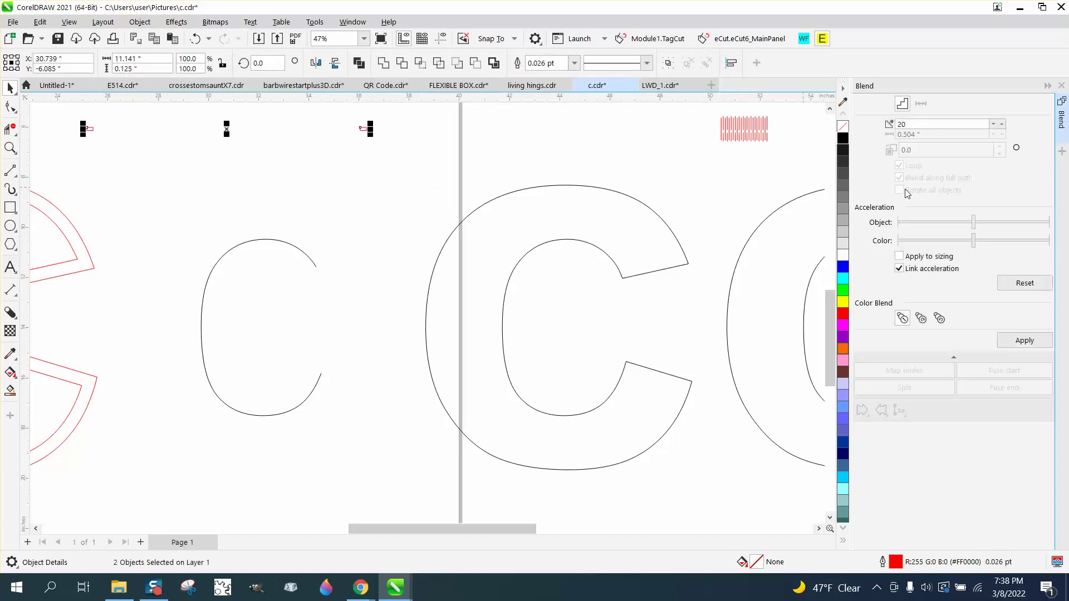
{"action": "left_click", "coordinate": [1017, 342]}
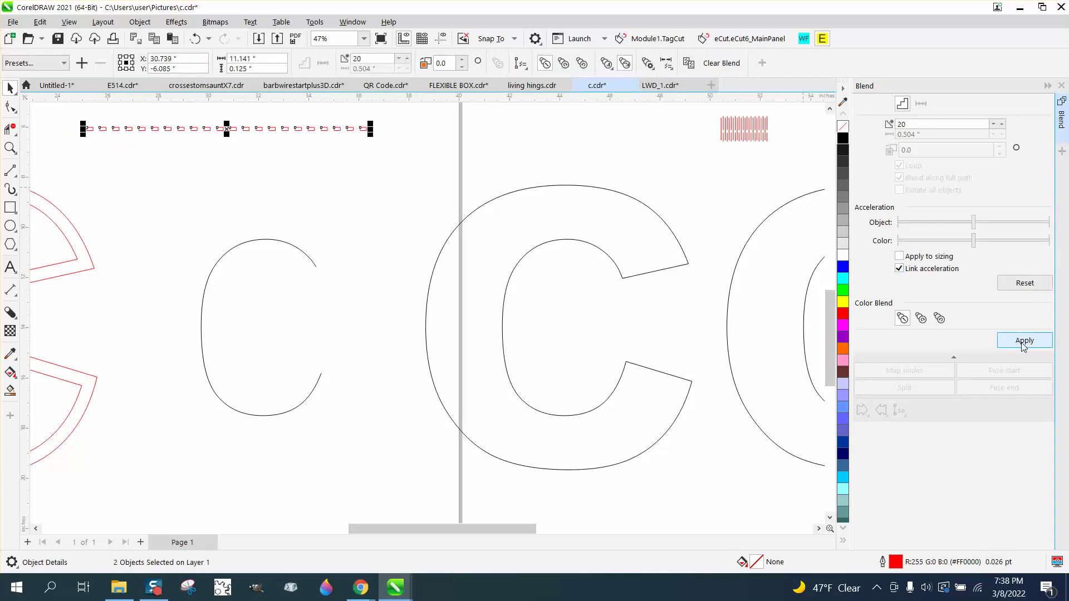
{"action": "left_click", "coordinate": [900, 410]}
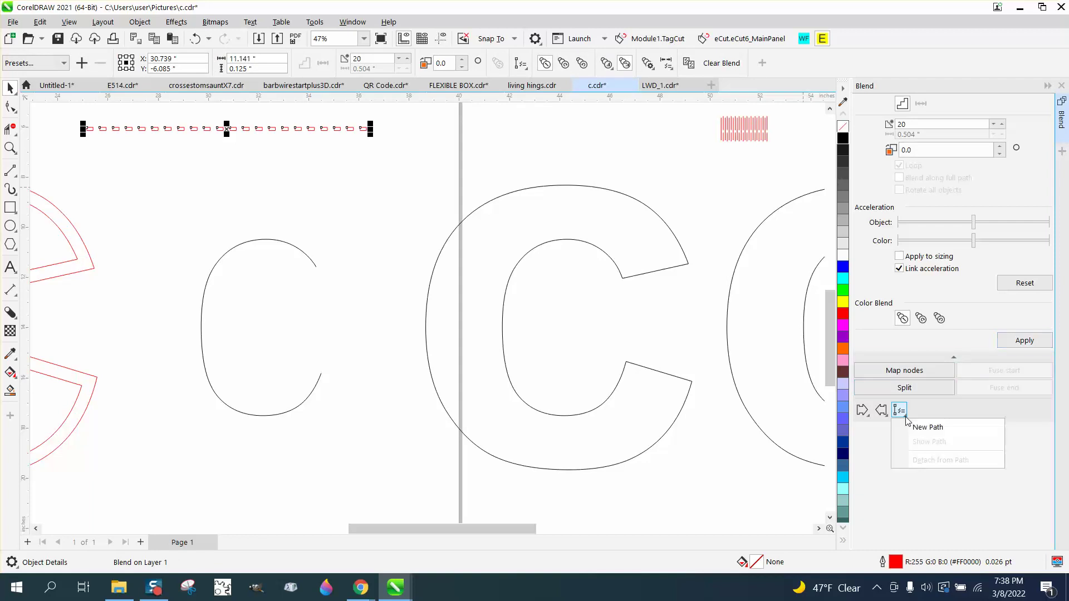
{"action": "left_click", "coordinate": [918, 426]}
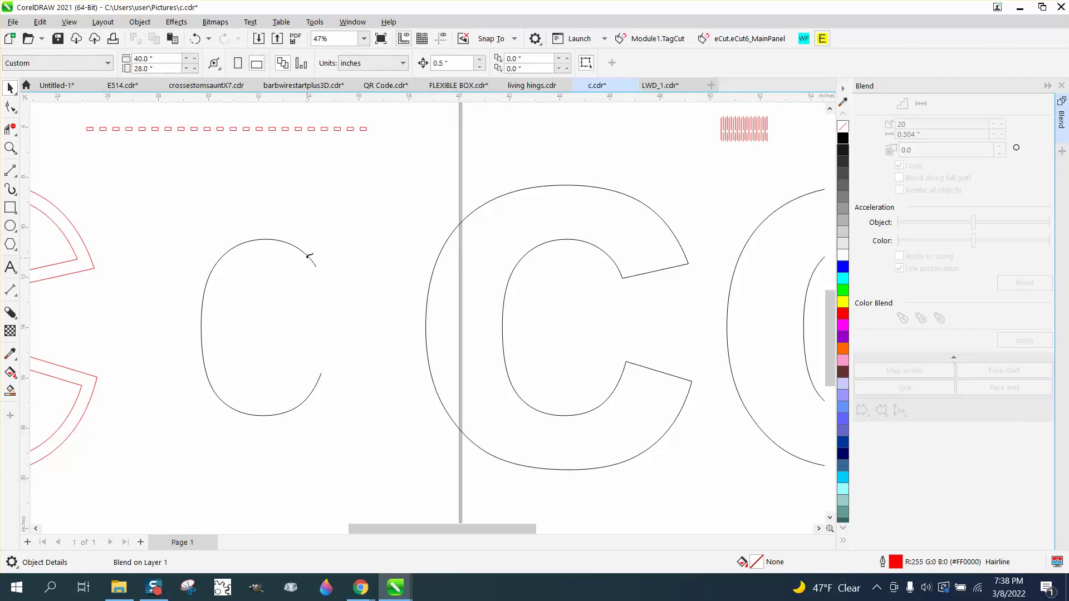
{"action": "left_click", "coordinate": [312, 257]}
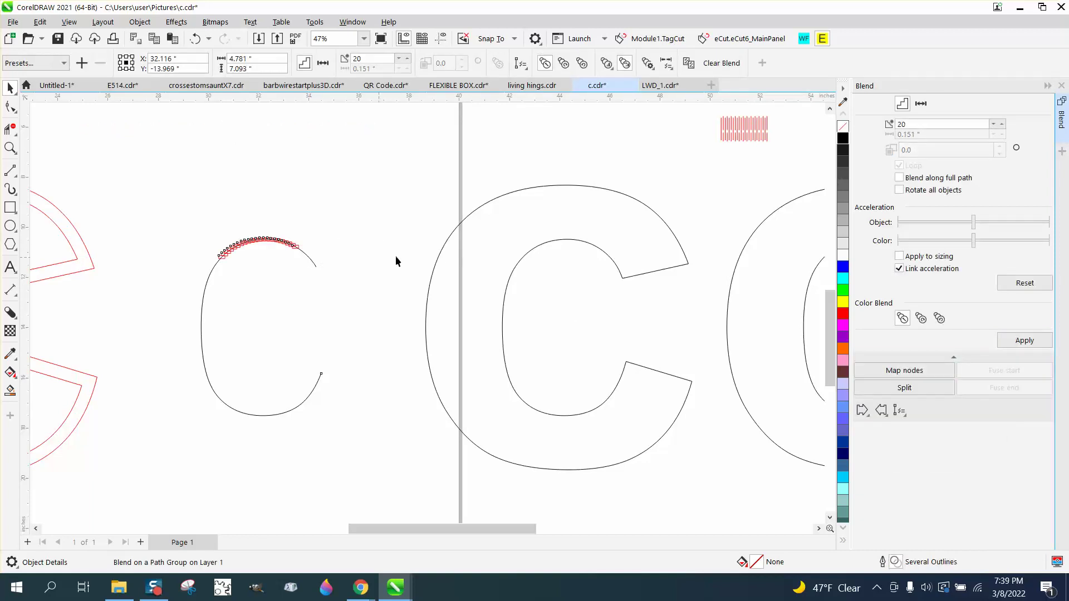
Apply Blend along full path and Rotate all objects to the rectangle blend on the trimmed contour.
{"action": "left_click", "coordinate": [900, 177]}
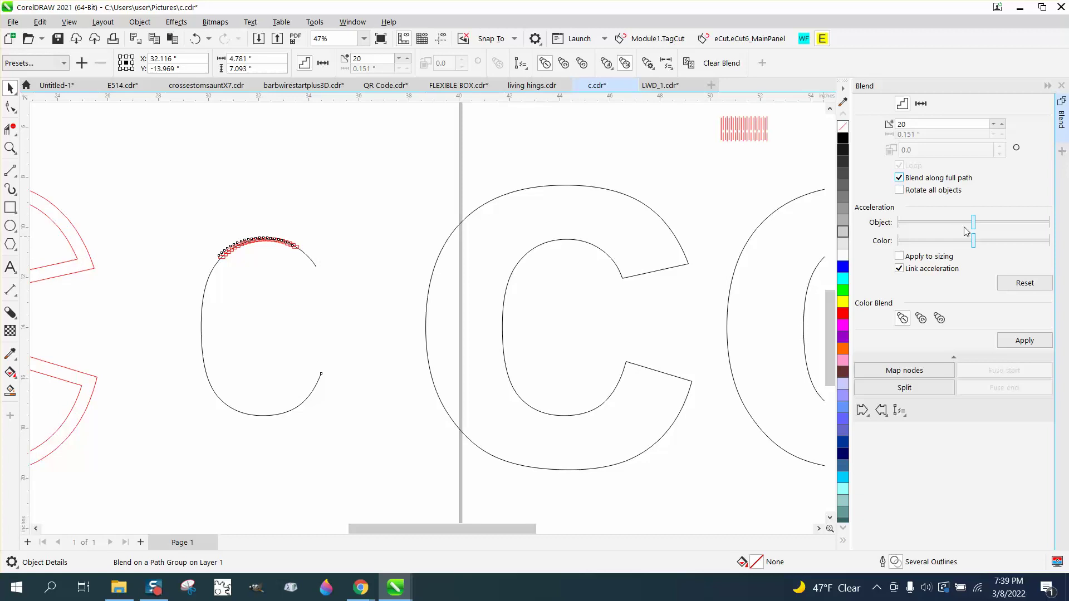
{"action": "left_click", "coordinate": [1009, 341]}
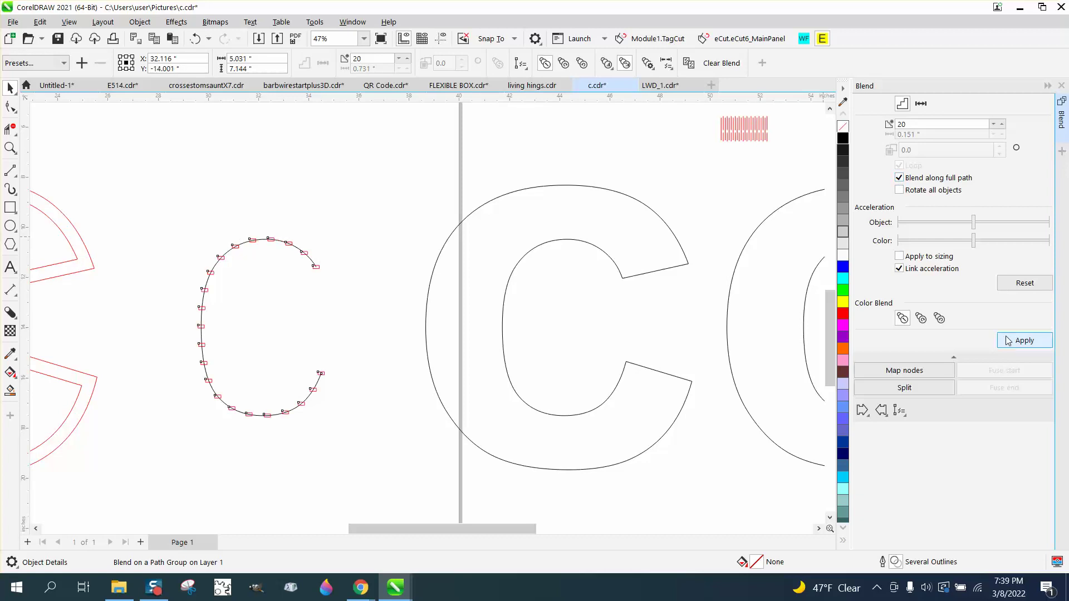
{"action": "left_click", "coordinate": [195, 38]}
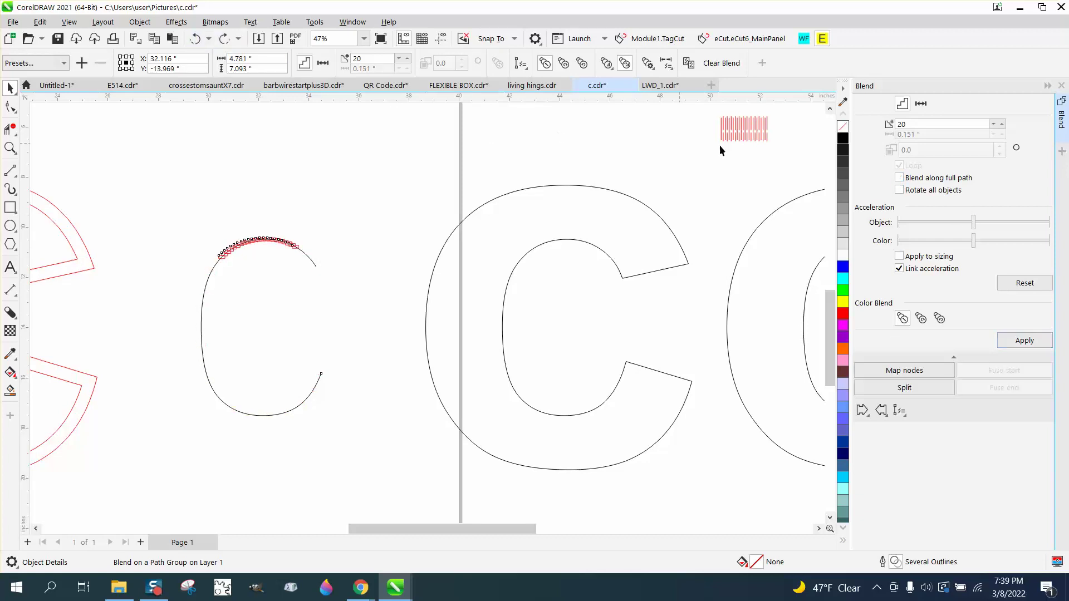
{"action": "left_click", "coordinate": [900, 190]}
{"action": "left_click", "coordinate": [1025, 341]}
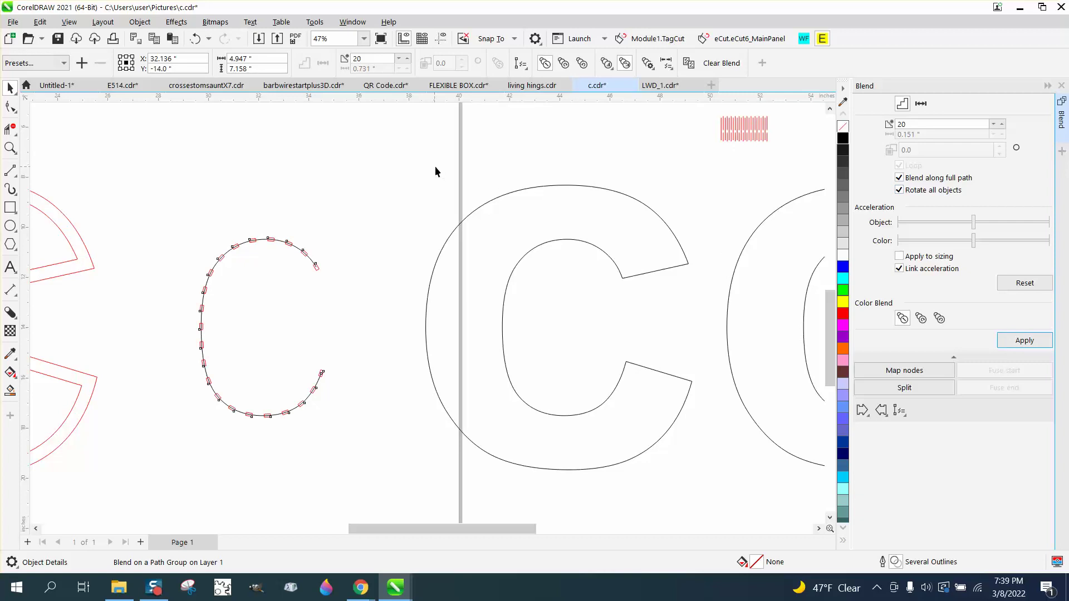
{"action": "left_click", "coordinate": [478, 155]}
Break apart the rectangle blend on the trimmed contour.
{"action": "scroll", "coordinate": [479, 156], "scroll_direction": "down", "scroll_amount": 2}
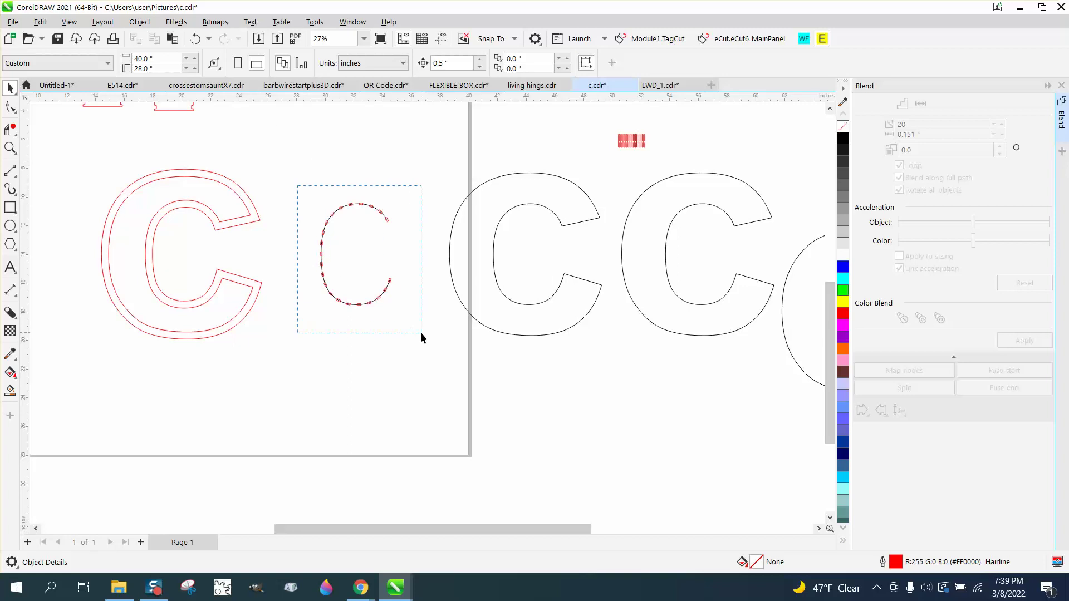
{"action": "left_click_drag", "start_coordinate": [421, 332], "coordinate": [422, 333]}
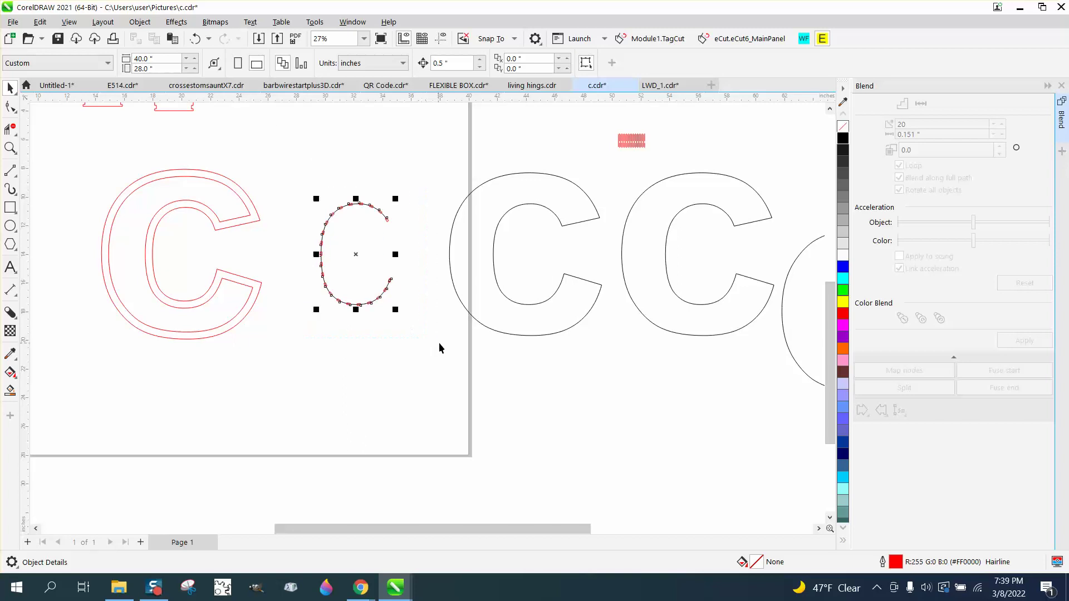
{"action": "left_click", "coordinate": [142, 23]}
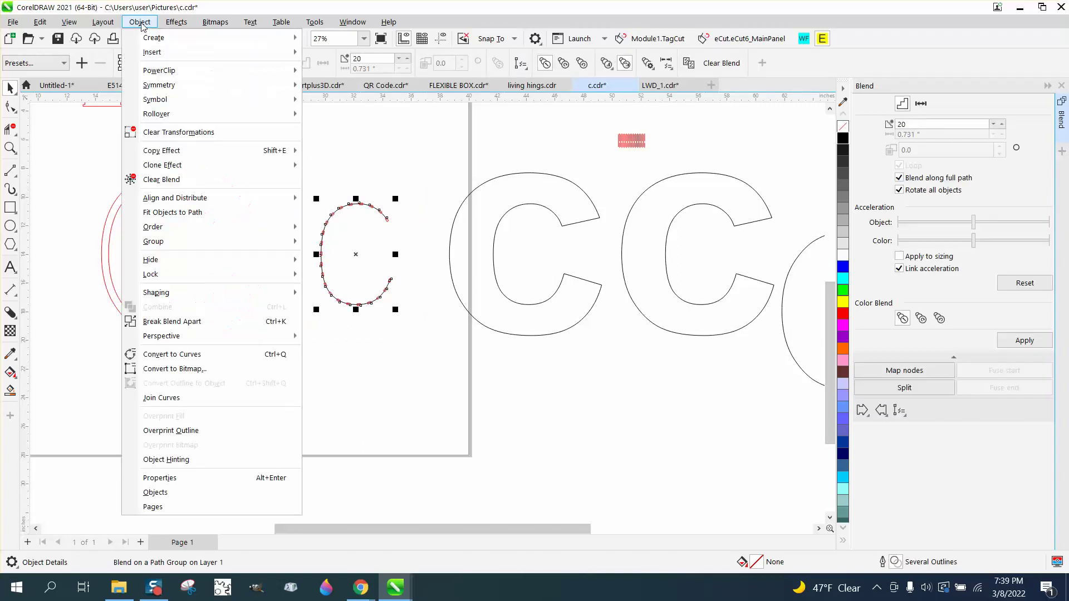
{"action": "left_click", "coordinate": [201, 322]}
{"action": "left_click", "coordinate": [249, 305]}
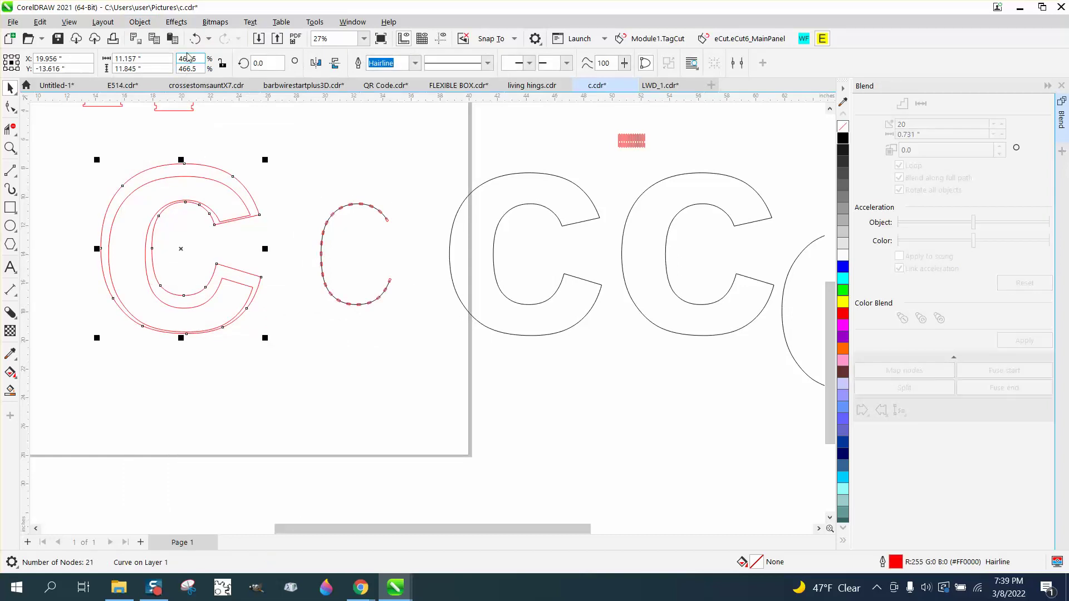
{"action": "left_click", "coordinate": [195, 38]}
{"action": "left_click", "coordinate": [372, 175]}
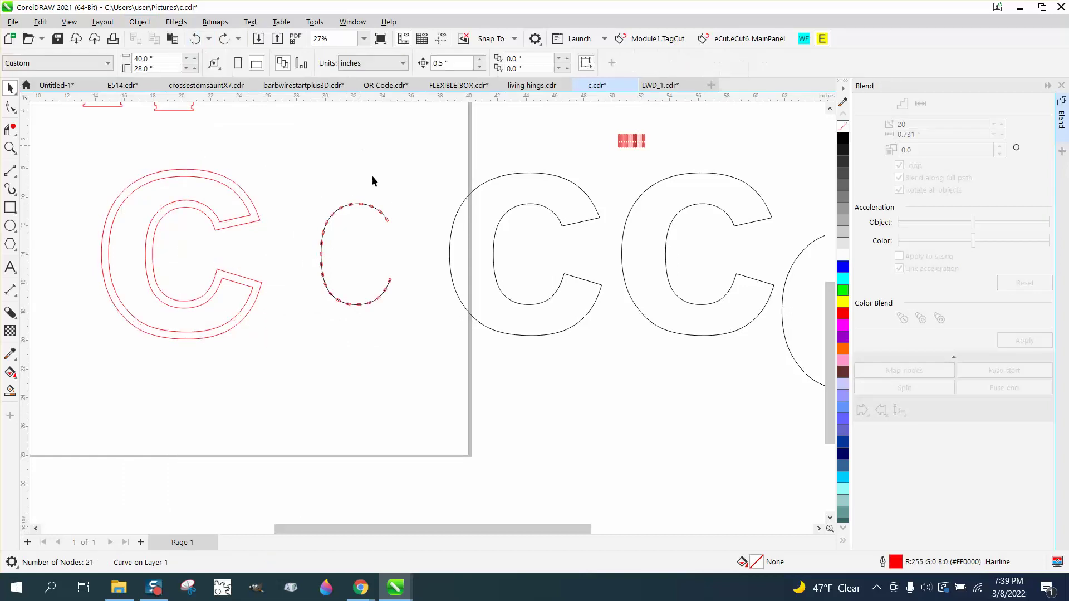
Set the nudge distance to 12 inches and nudge the black contour curve left twice, away from the rectangles.
{"action": "left_click", "coordinate": [376, 213]}
{"action": "left_click", "coordinate": [420, 167]}
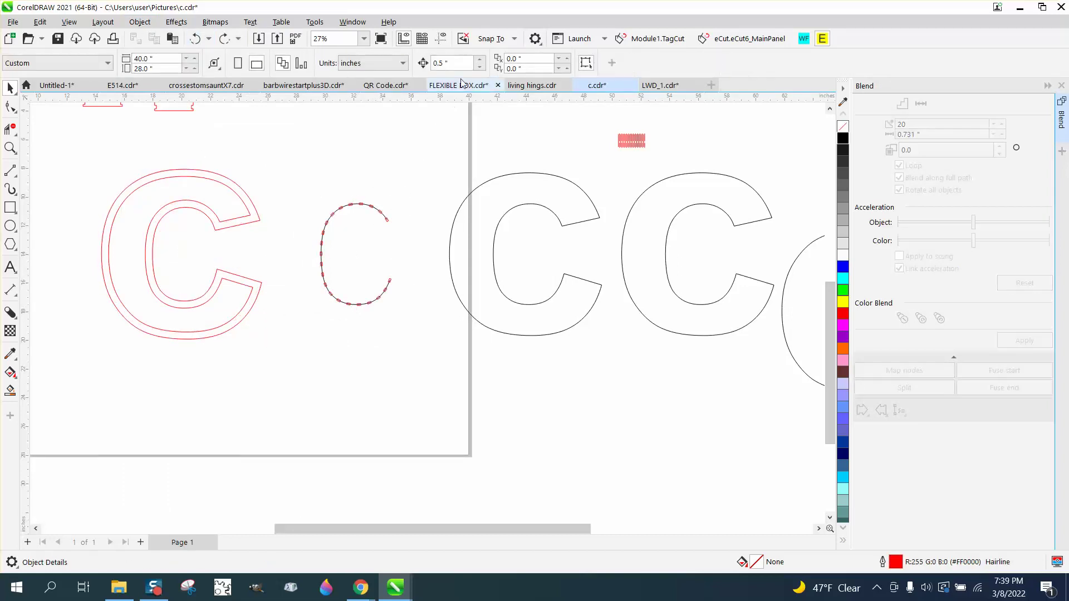
{"action": "double_click", "coordinate": [438, 63]}
{"action": "type", "text": "12"}
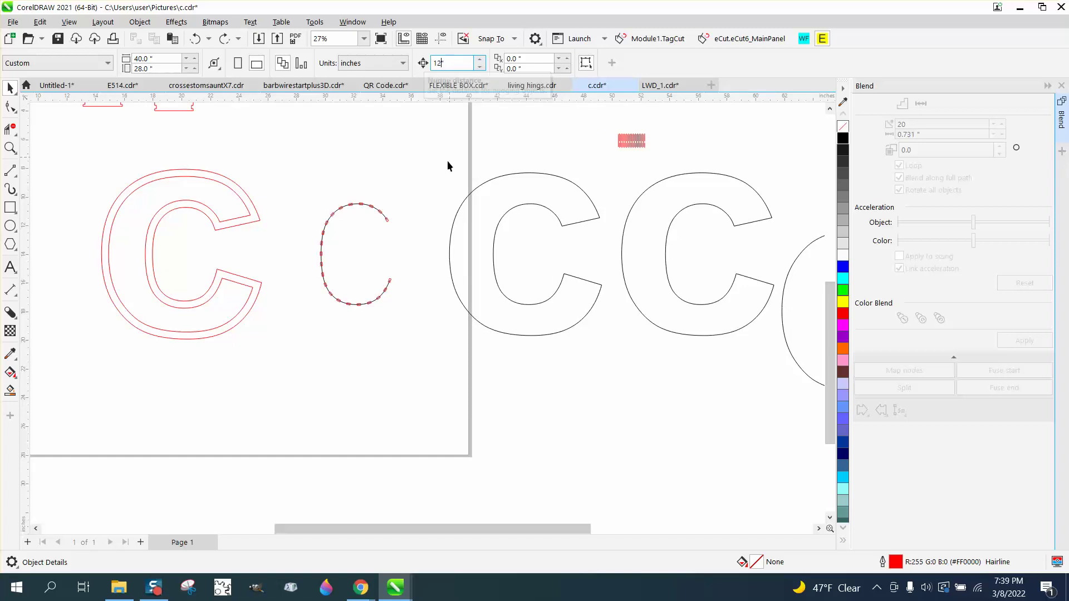
{"action": "key", "text": "Return"}
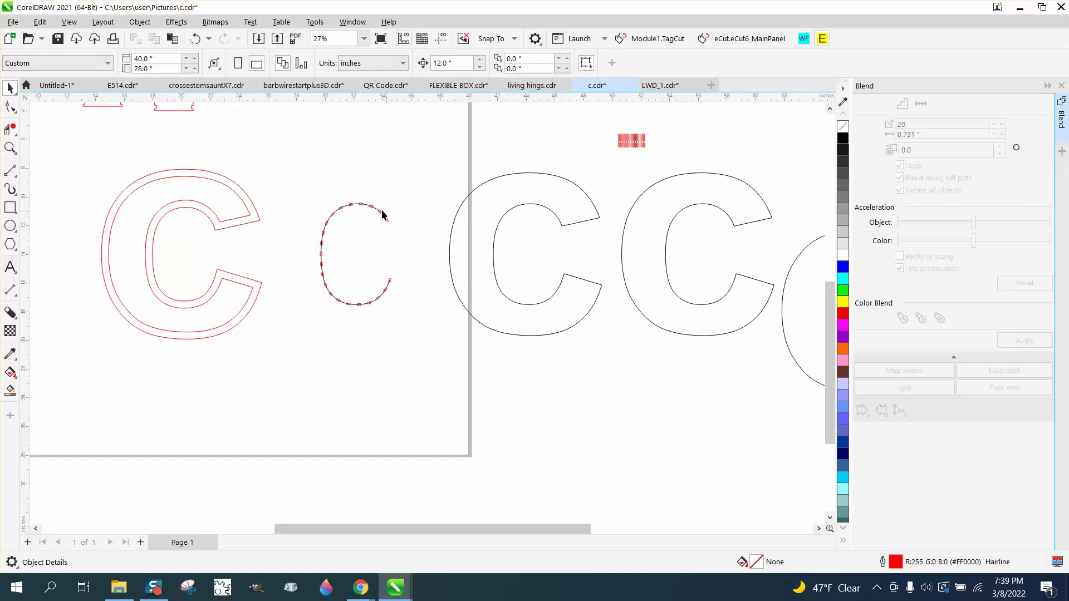
{"action": "left_click", "coordinate": [376, 212]}
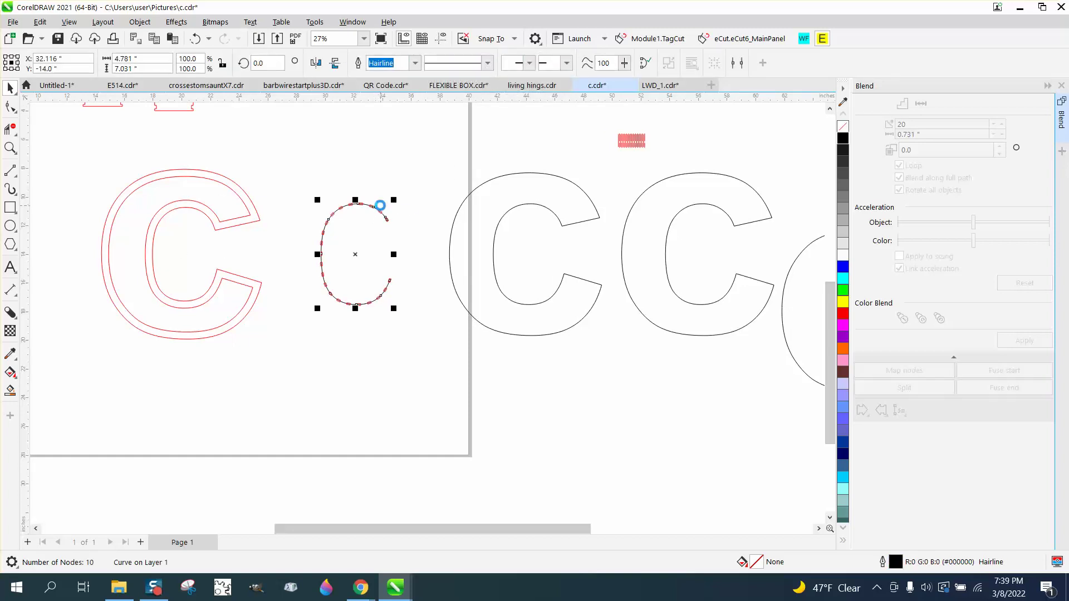
{"action": "key", "text": "Left"}
{"action": "key", "text": "Left"}
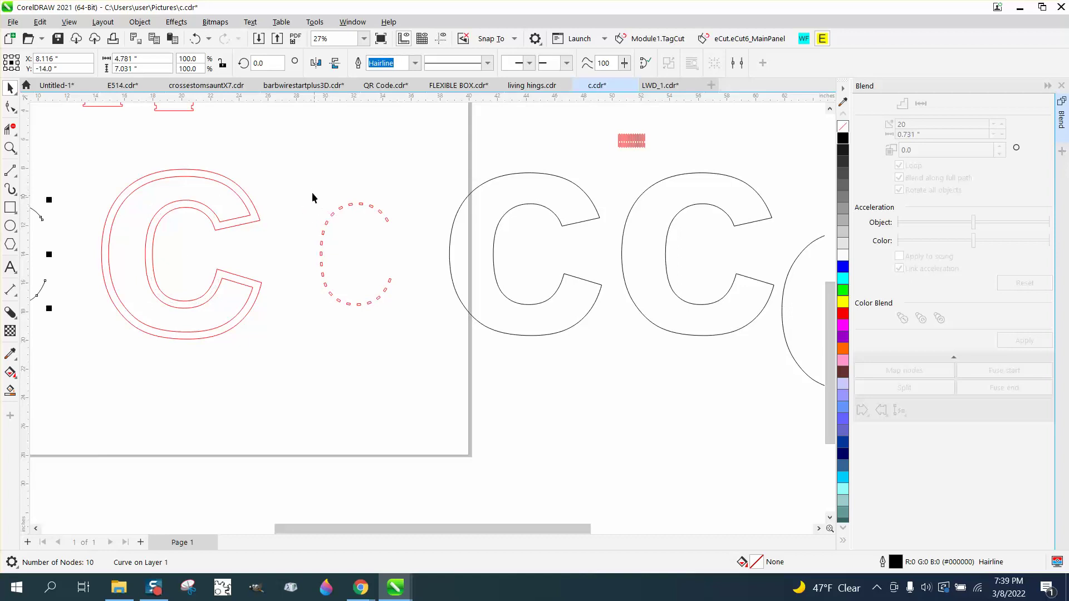
Select all the blended rectangles and nudge them left once into the inner border of the red letter C.
{"action": "left_click_drag", "start_coordinate": [297, 179], "coordinate": [427, 326]}
{"action": "key", "text": "Left"}
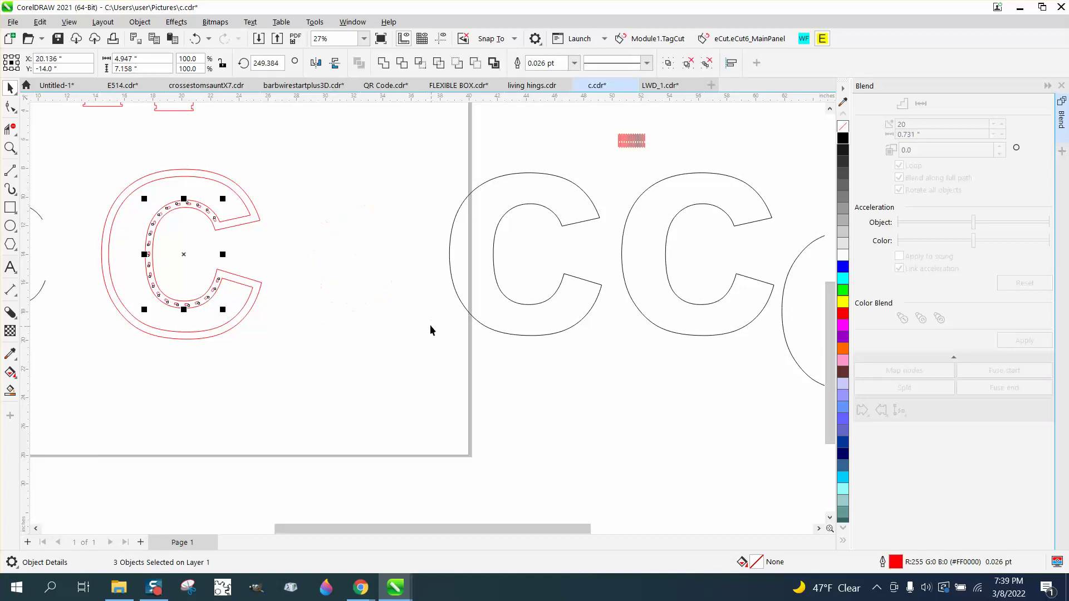
{"action": "left_click", "coordinate": [10, 148]}
{"action": "left_click_drag", "start_coordinate": [143, 191], "coordinate": [356, 326]}
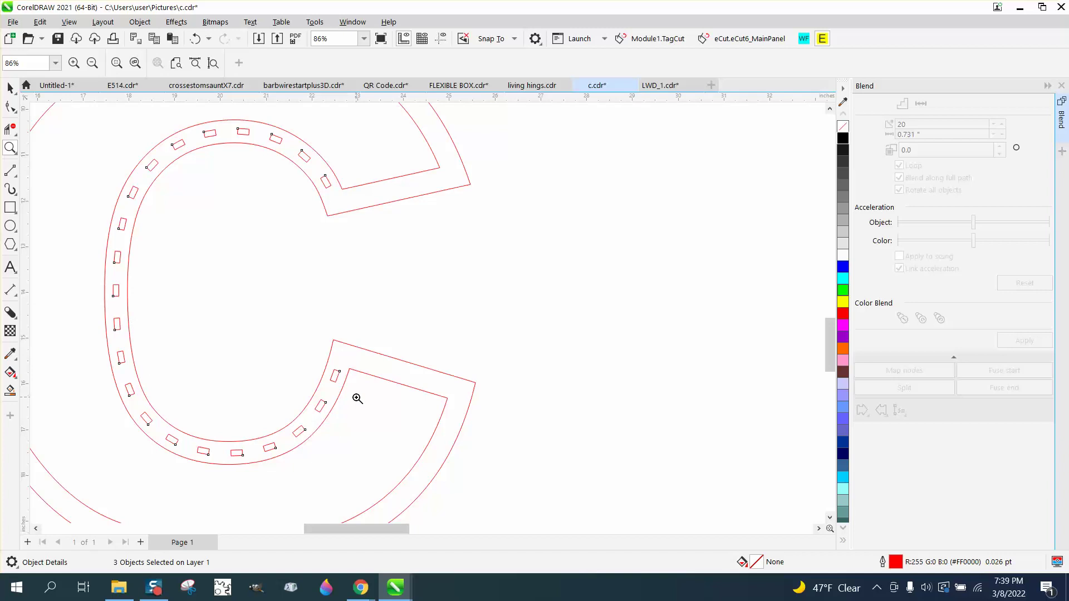
{"action": "scroll", "coordinate": [358, 398], "scroll_direction": "down", "scroll_amount": 6}
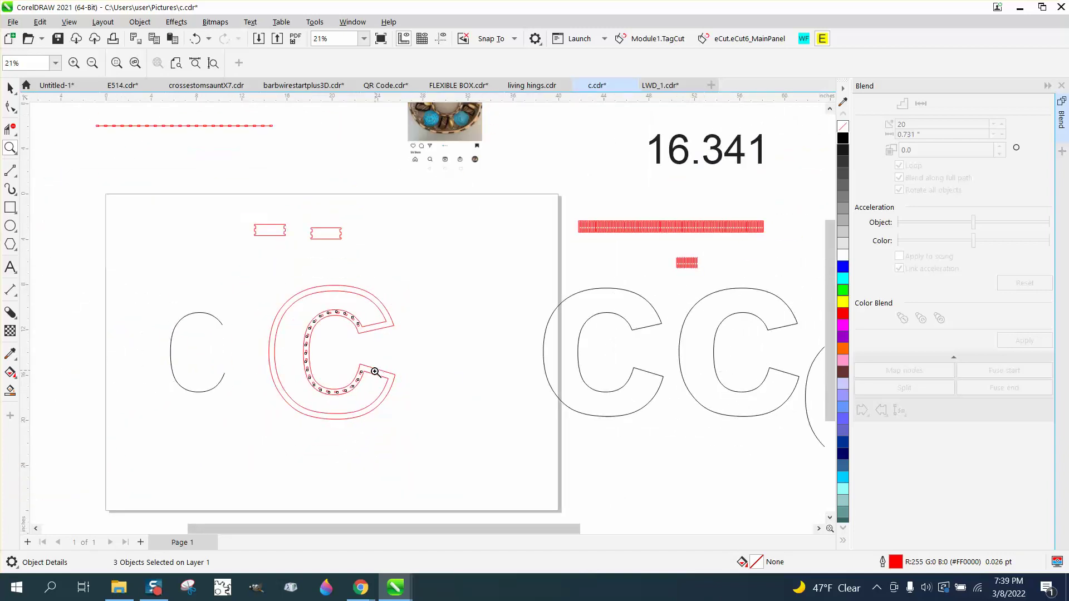
Delete the separated black contour curve beside the red letter C.
{"action": "left_click_drag", "start_coordinate": [162, 283], "coordinate": [249, 403]}
{"action": "left_click", "coordinate": [10, 88]}
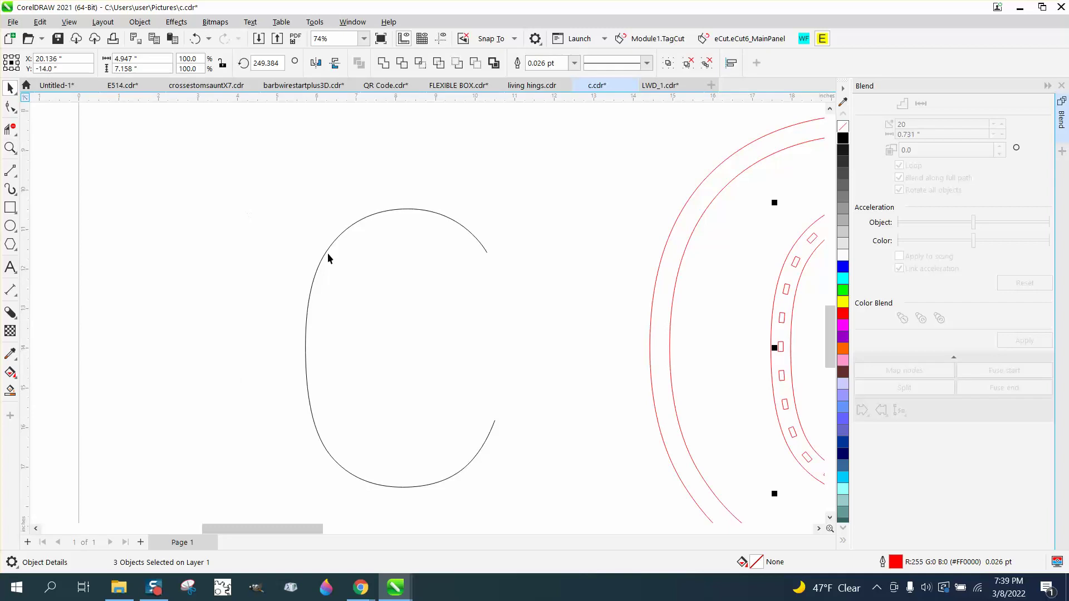
{"action": "scroll", "coordinate": [398, 270], "scroll_direction": "down", "scroll_amount": 4}
{"action": "left_click", "coordinate": [404, 245]}
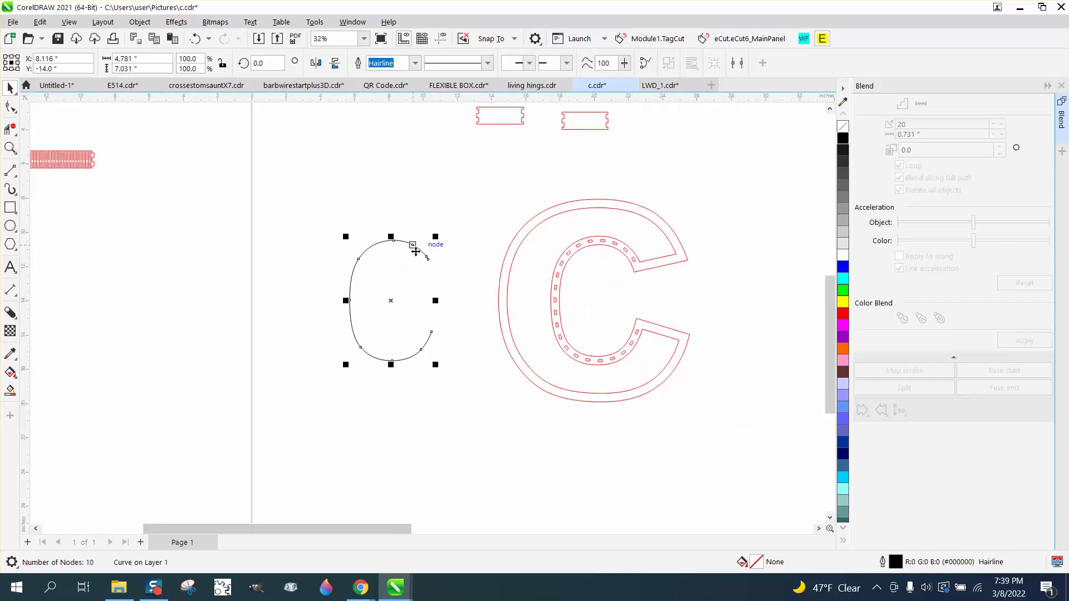
{"action": "key", "text": "Delete"}
{"action": "scroll", "coordinate": [440, 266], "scroll_direction": "down", "scroll_amount": 3}
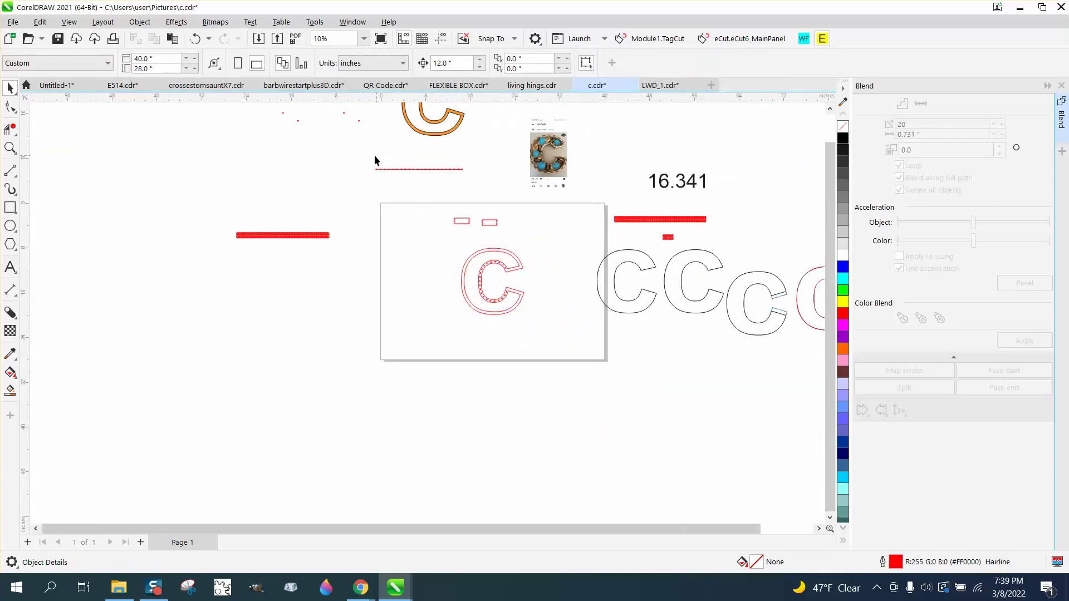
{"action": "left_click_drag", "start_coordinate": [353, 255], "coordinate": [353, 255]}
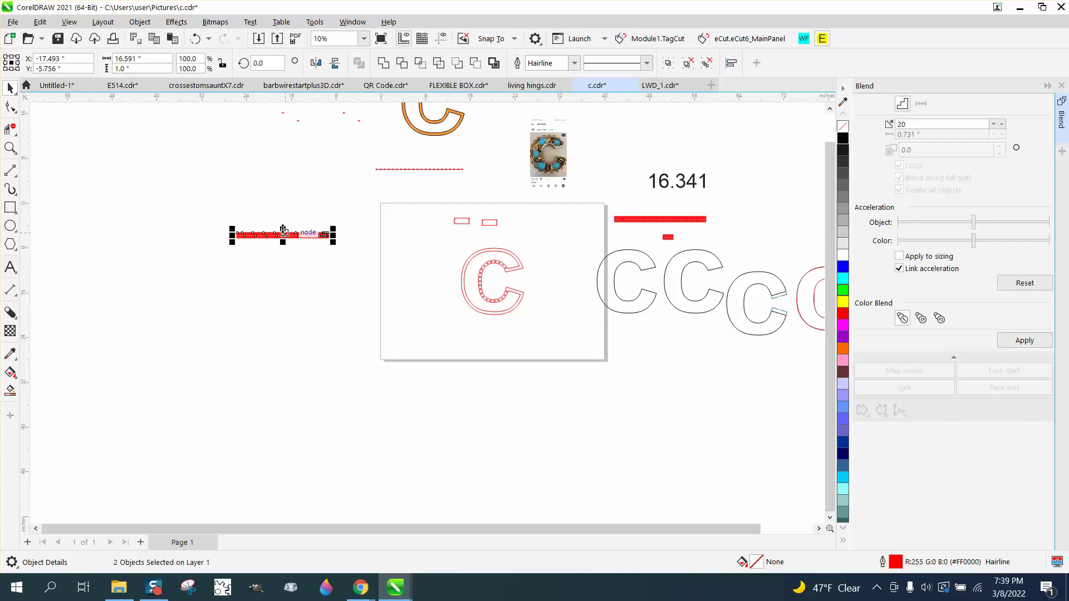
{"action": "left_click", "coordinate": [416, 249]}
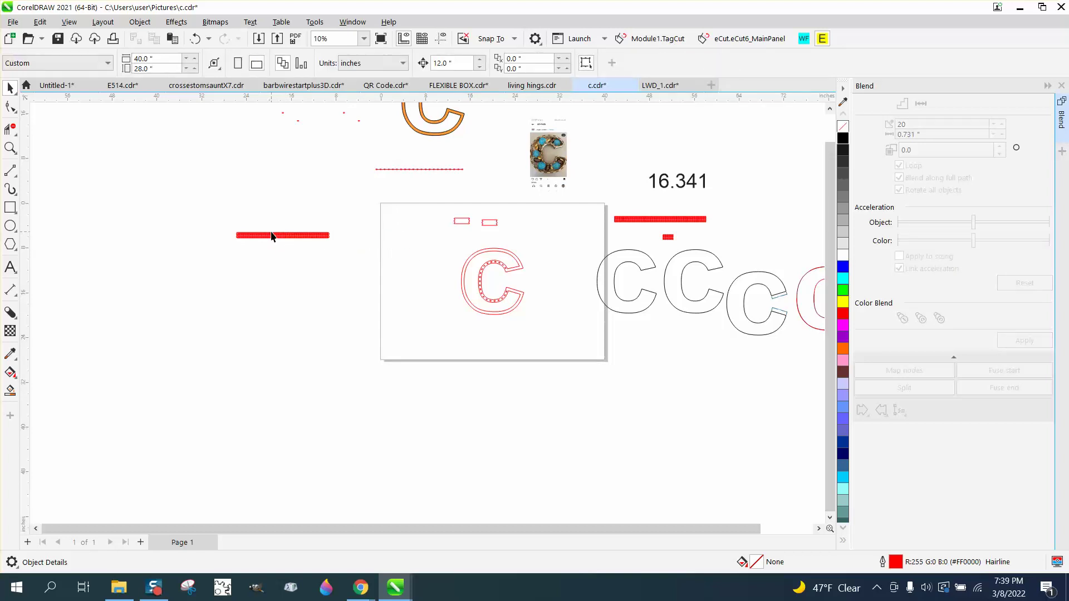
{"action": "left_click_drag", "start_coordinate": [272, 236], "coordinate": [377, 285]}
{"action": "left_click_drag", "start_coordinate": [419, 169], "coordinate": [392, 270]}
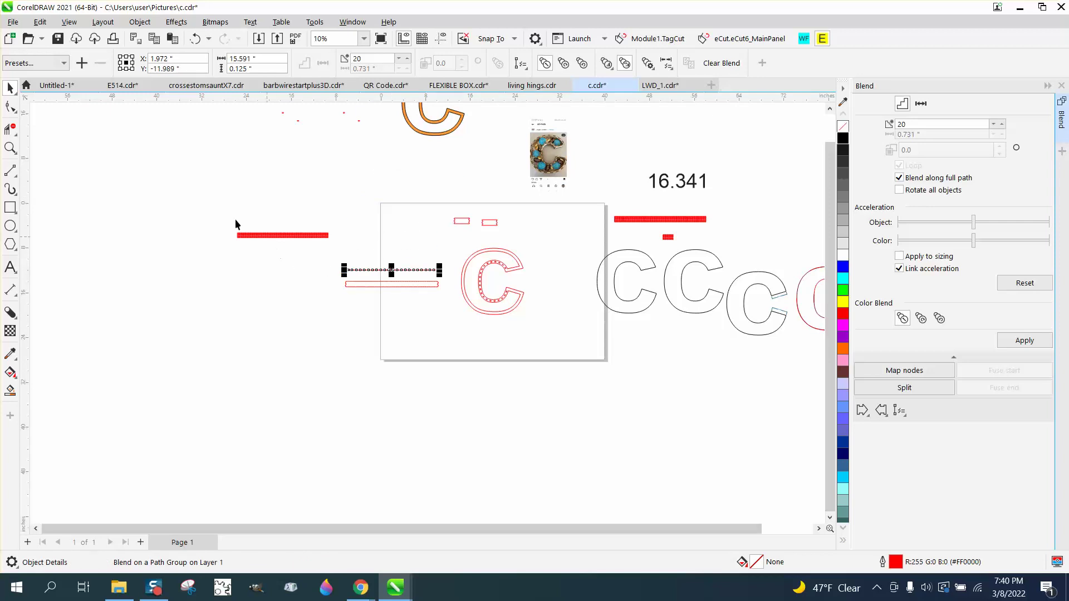
{"action": "left_click", "coordinate": [196, 39]}
{"action": "left_click", "coordinate": [196, 39]}
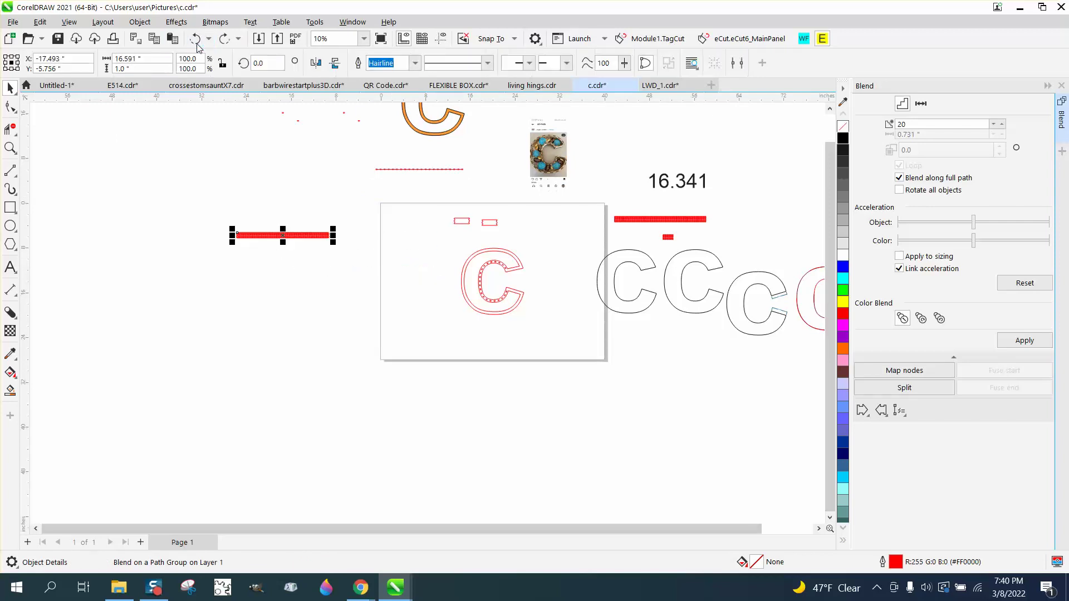
Group the two objects that make up the long red slotted strip beside the page.
{"action": "left_click_drag", "start_coordinate": [206, 198], "coordinate": [361, 270]}
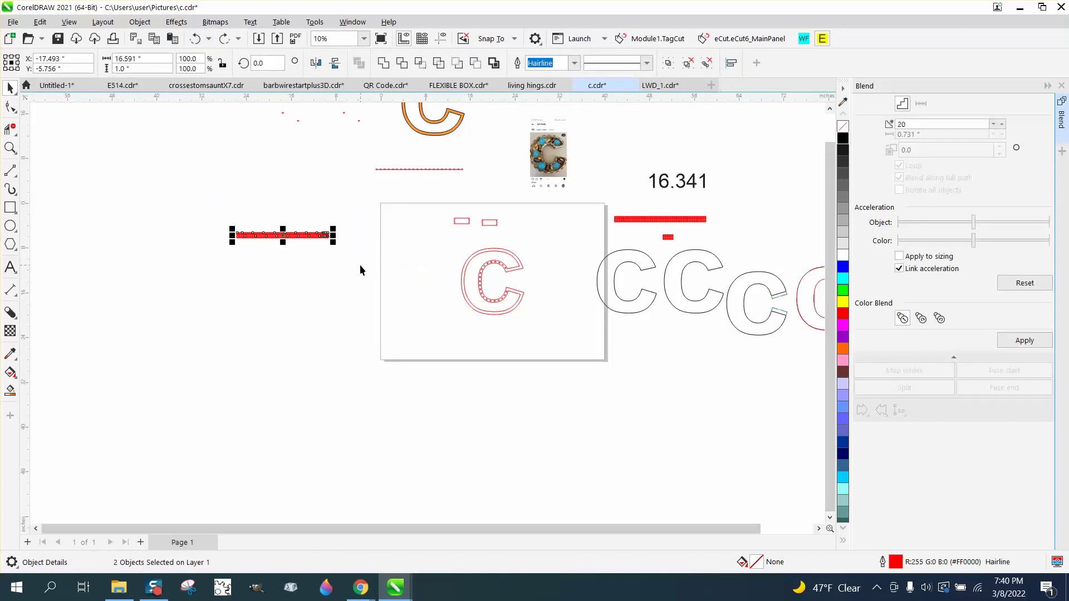
{"action": "key", "text": "ctrl+g"}
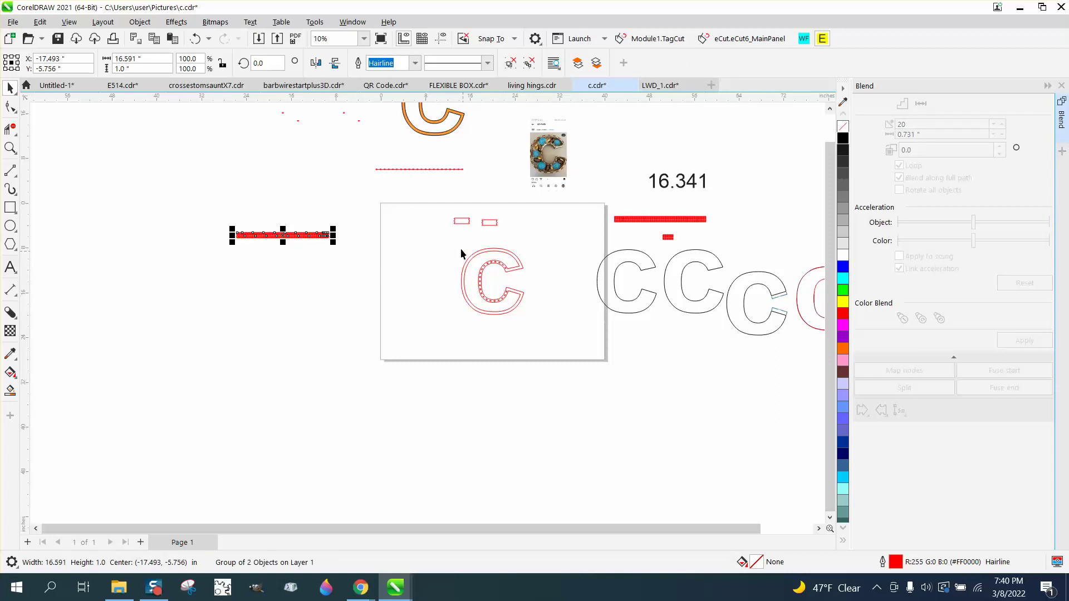
Select the red letter C with its inner slot rectangles and nudge them 48 inches left, off the page.
{"action": "left_click_drag", "start_coordinate": [457, 247], "coordinate": [559, 320]}
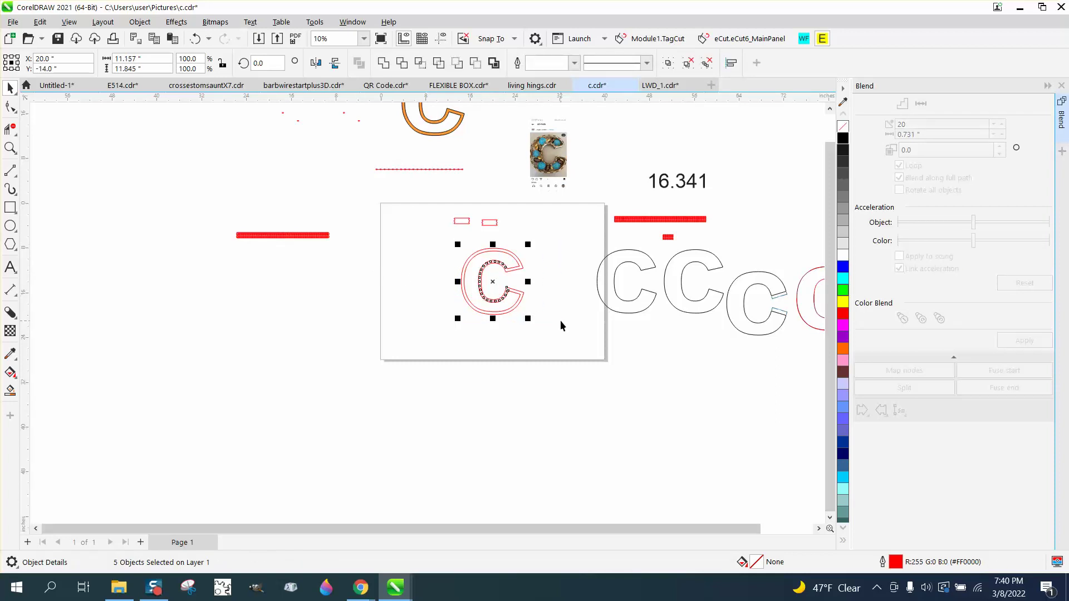
{"action": "key", "text": "Left"}
{"action": "key", "text": "Left"}
{"action": "key", "text": "Left"}
{"action": "key", "text": "Left"}
{"action": "key", "text": "Left"}
{"action": "key", "text": "Left"}
{"action": "key", "text": "Left"}
{"action": "key", "text": "Left"}
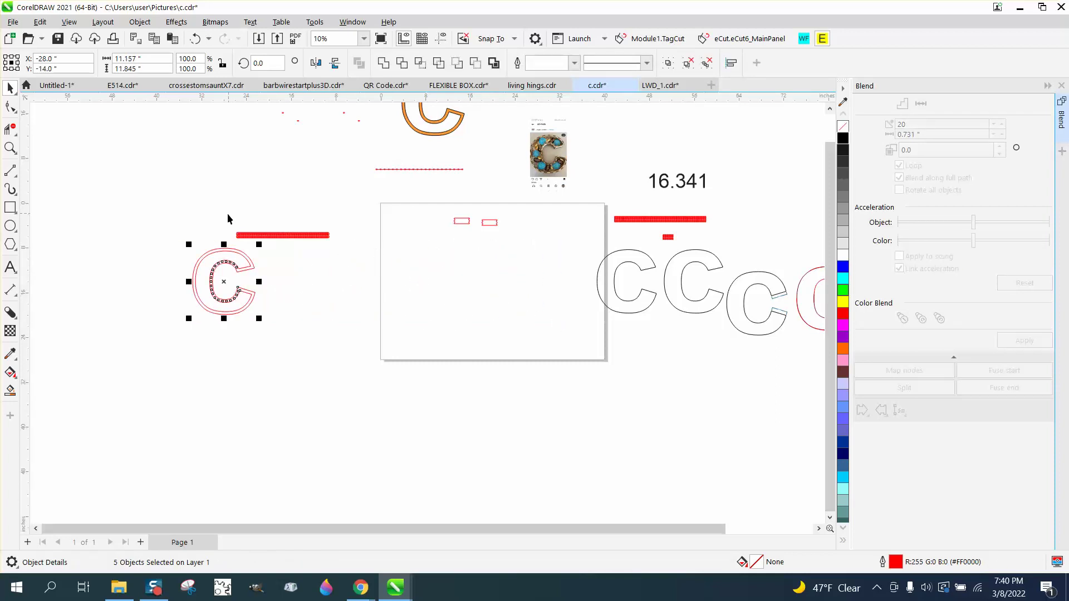
Centre the grouped slotted strip and the blended row of small rectangles on the page.
{"action": "left_click_drag", "start_coordinate": [227, 218], "coordinate": [358, 254]}
{"action": "key", "text": "p"}
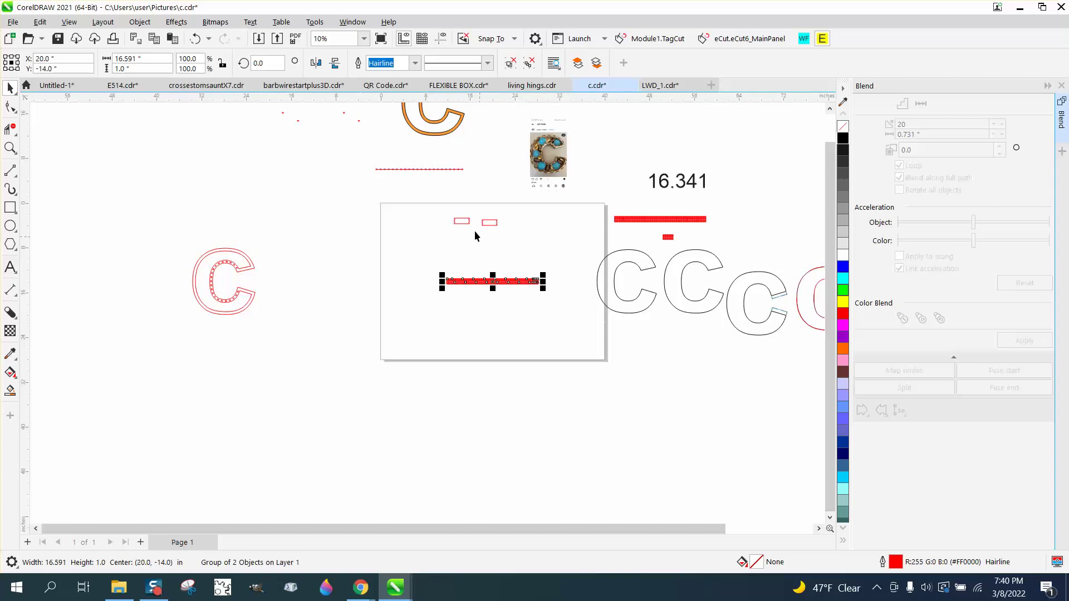
{"action": "left_click", "coordinate": [429, 170]}
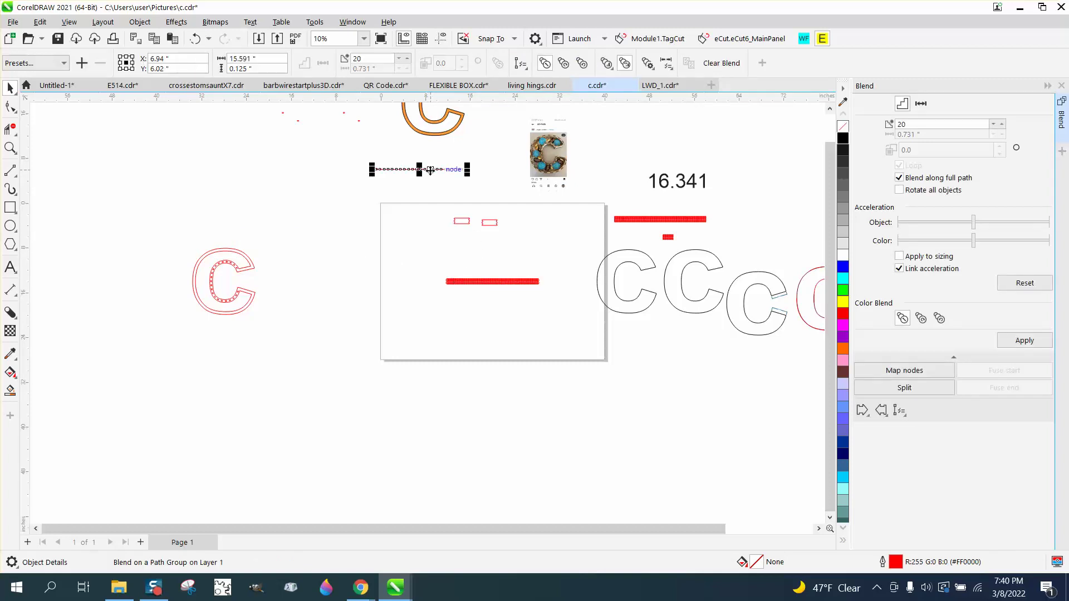
{"action": "key", "text": "p"}
Set the nudge distance to 0.5 inches and nudge the blended rectangle row up once to the strip's upper edge.
{"action": "left_click", "coordinate": [10, 148]}
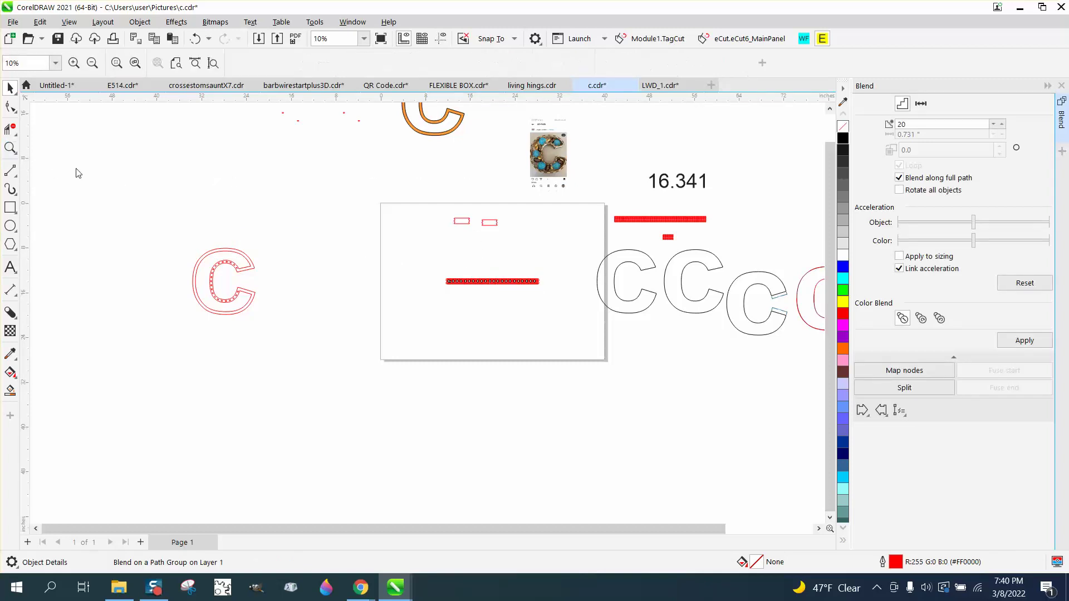
{"action": "left_click_drag", "start_coordinate": [443, 263], "coordinate": [575, 314]}
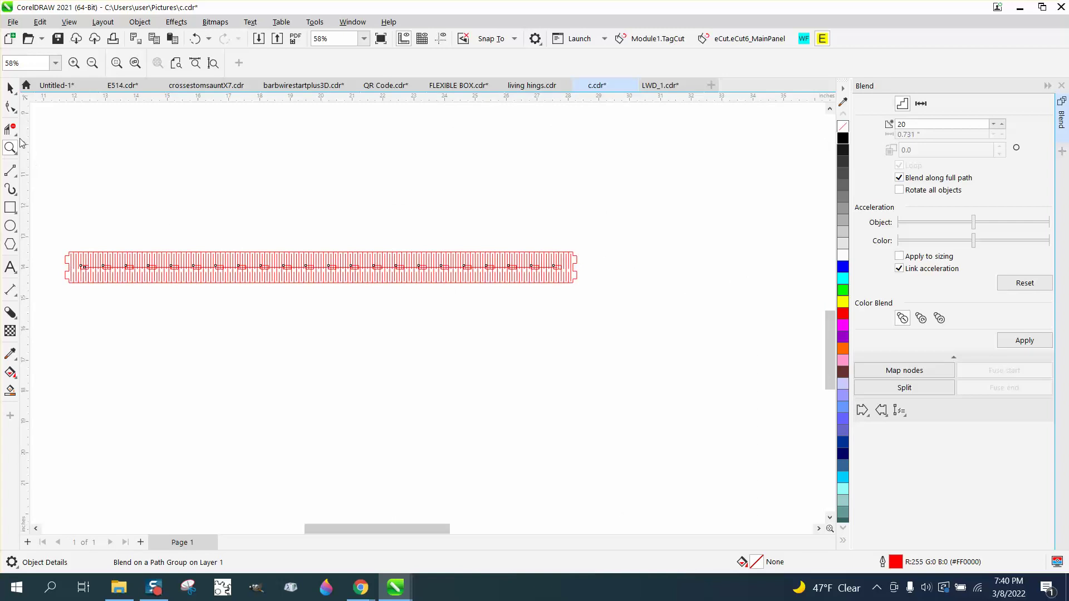
{"action": "left_click", "coordinate": [10, 88]}
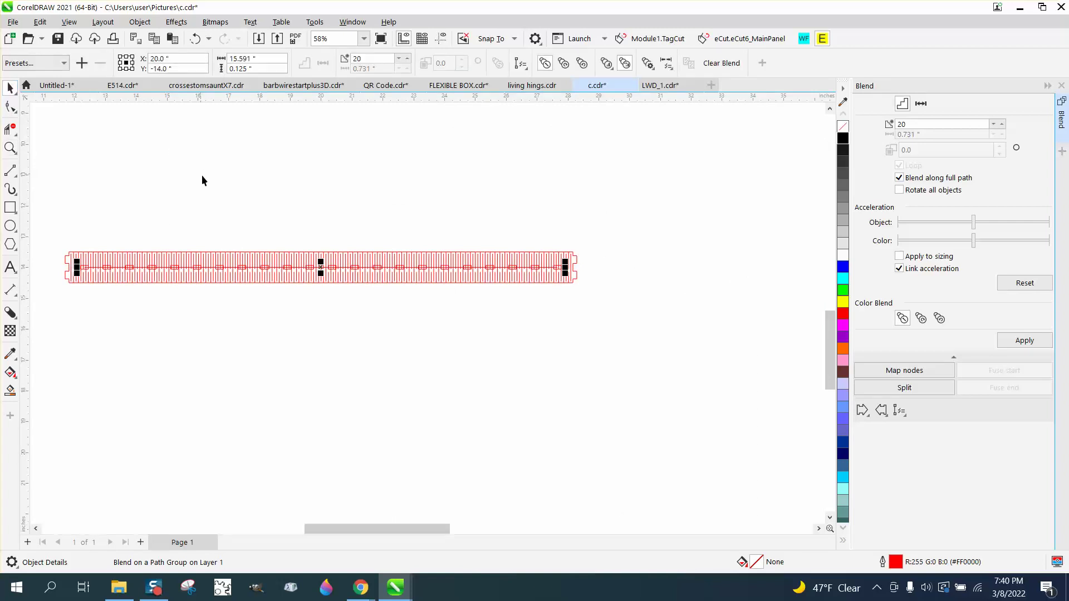
{"action": "left_click", "coordinate": [366, 223]}
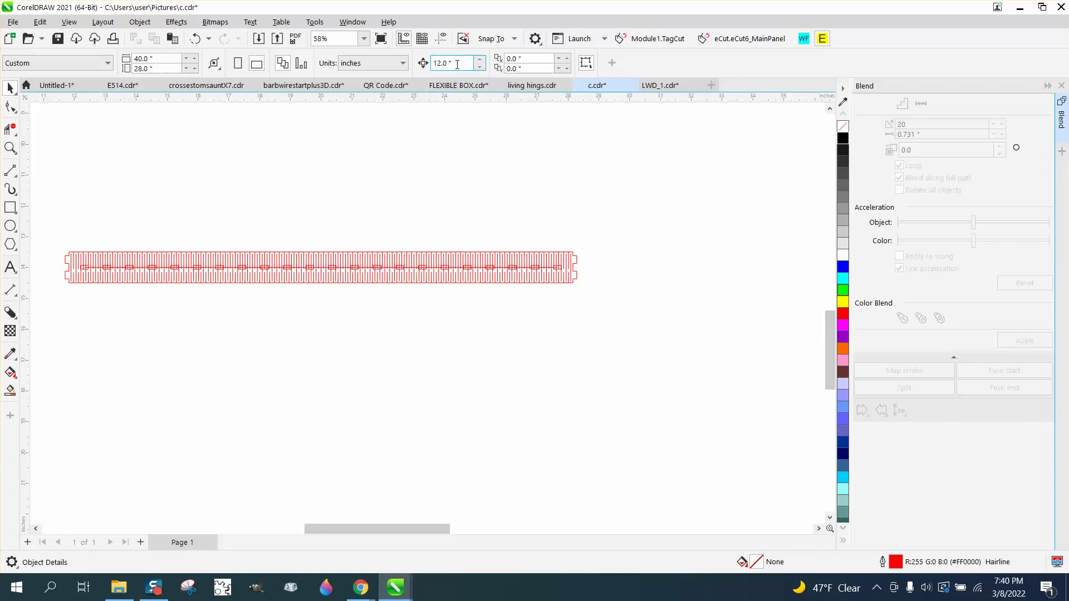
{"action": "left_click_drag", "start_coordinate": [457, 64], "coordinate": [412, 65]}
{"action": "type", "text": ".5"}
{"action": "key", "text": "Return"}
{"action": "left_click_drag", "start_coordinate": [68, 235], "coordinate": [513, 291]}
{"action": "left_click_drag", "start_coordinate": [575, 301], "coordinate": [574, 301]}
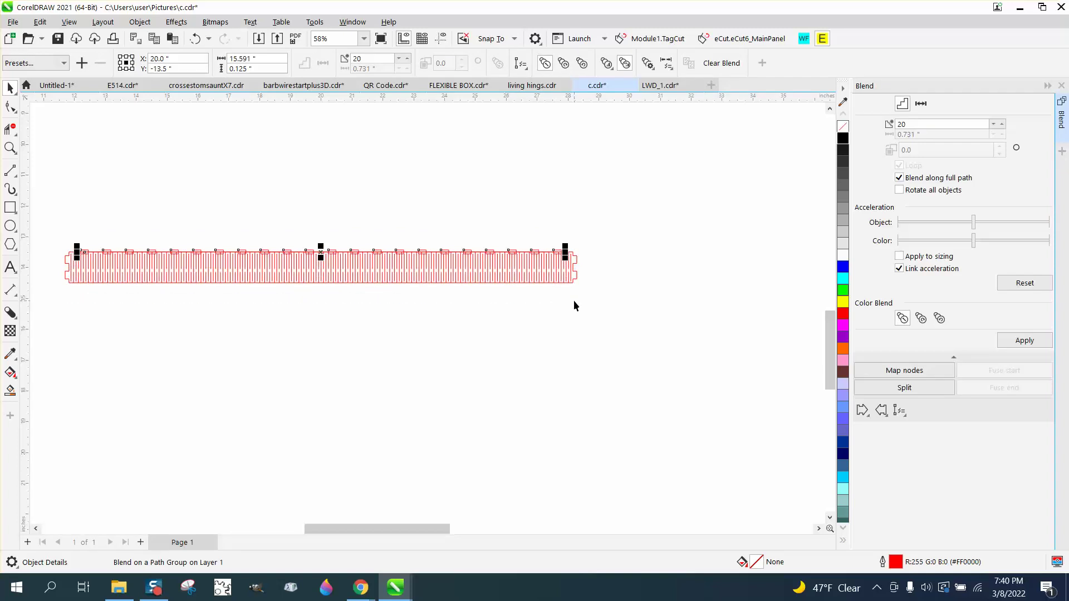
Nudge the blended rectangle row back down once to the middle of the strip.
{"action": "left_click", "coordinate": [10, 148]}
{"action": "left_click_drag", "start_coordinate": [53, 196], "coordinate": [668, 322]}
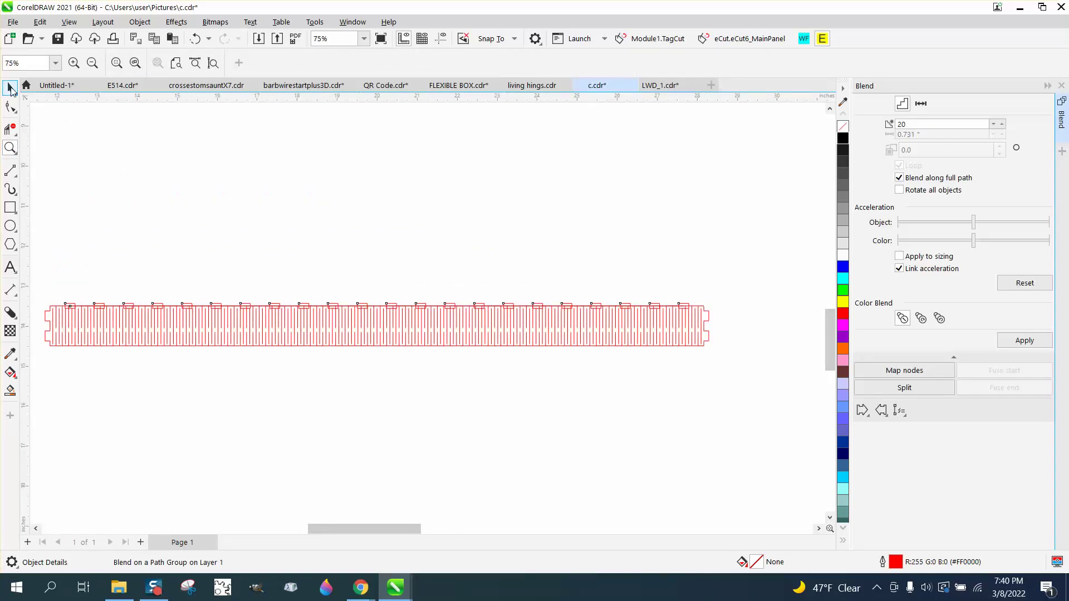
{"action": "left_click", "coordinate": [10, 88]}
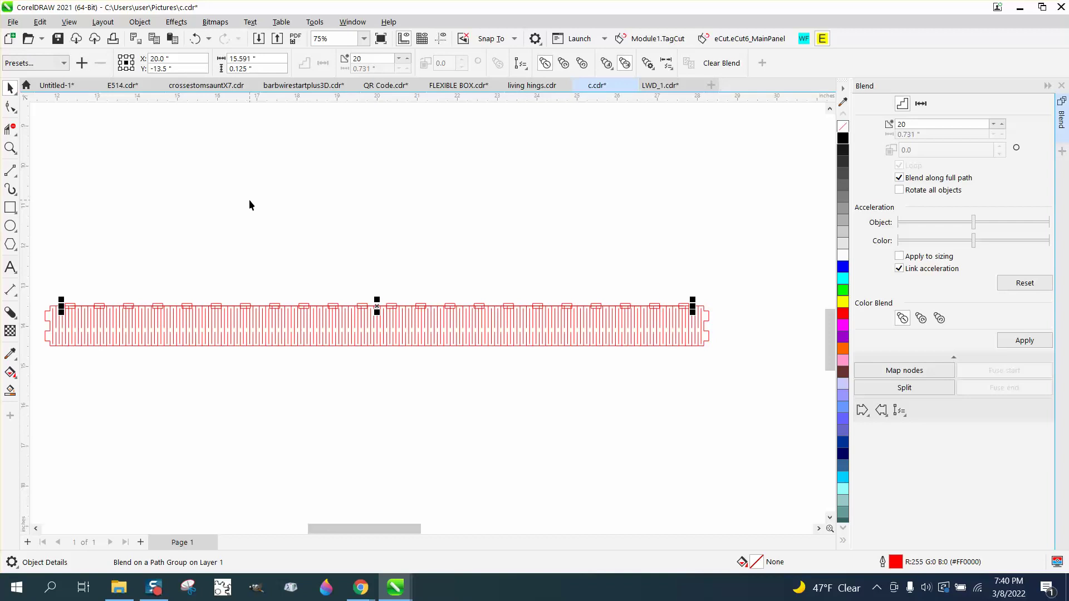
{"action": "key", "text": "Down"}
{"action": "left_click", "coordinate": [410, 179]}
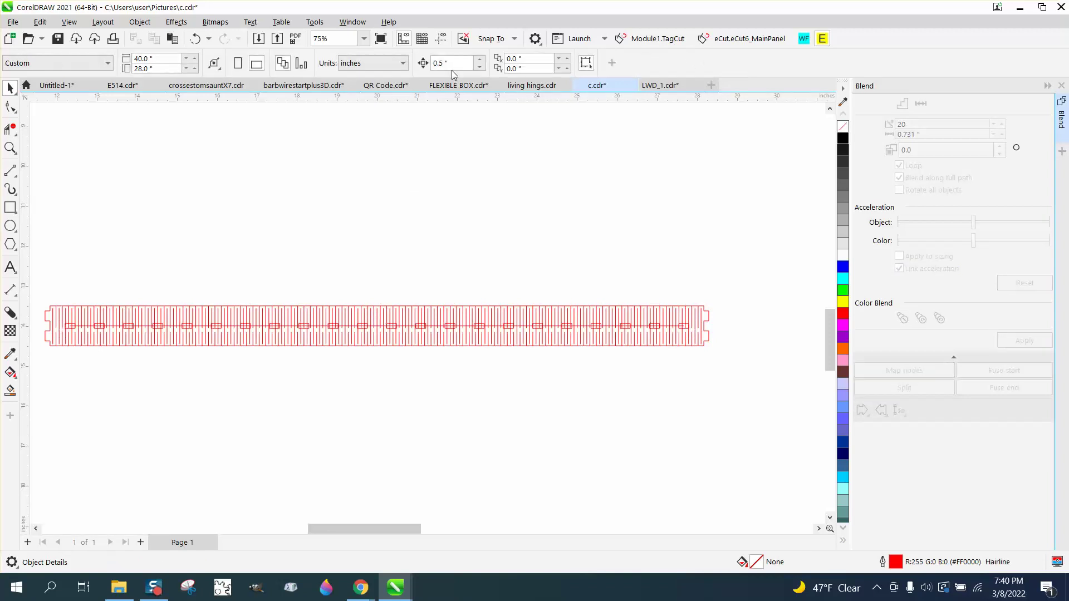
Try a nudge distance of 0.5+.625 inches on the rectangle row by moving it up once and back down.
{"action": "key", "text": "BackSpace"}
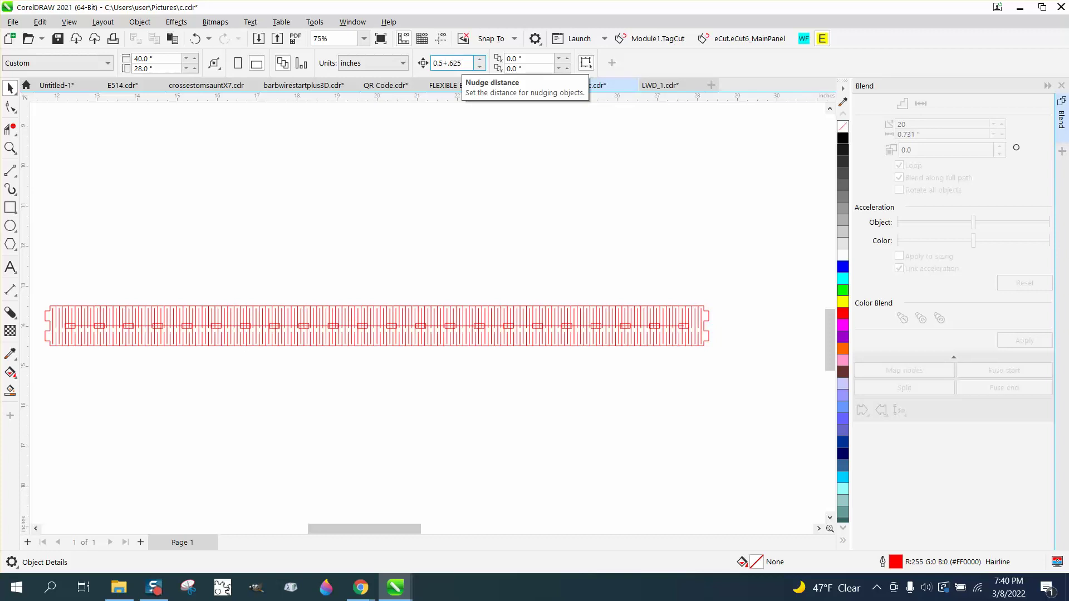
{"action": "key", "text": "Return"}
{"action": "left_click", "coordinate": [475, 325]}
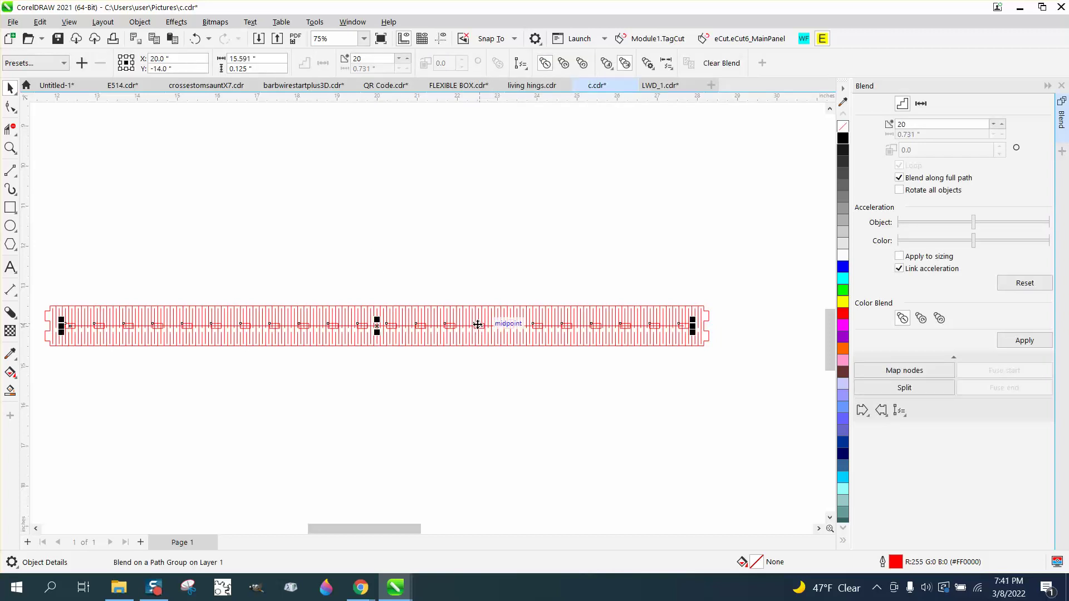
{"action": "key", "text": "Up"}
{"action": "key", "text": "Down"}
{"action": "left_click", "coordinate": [452, 212]}
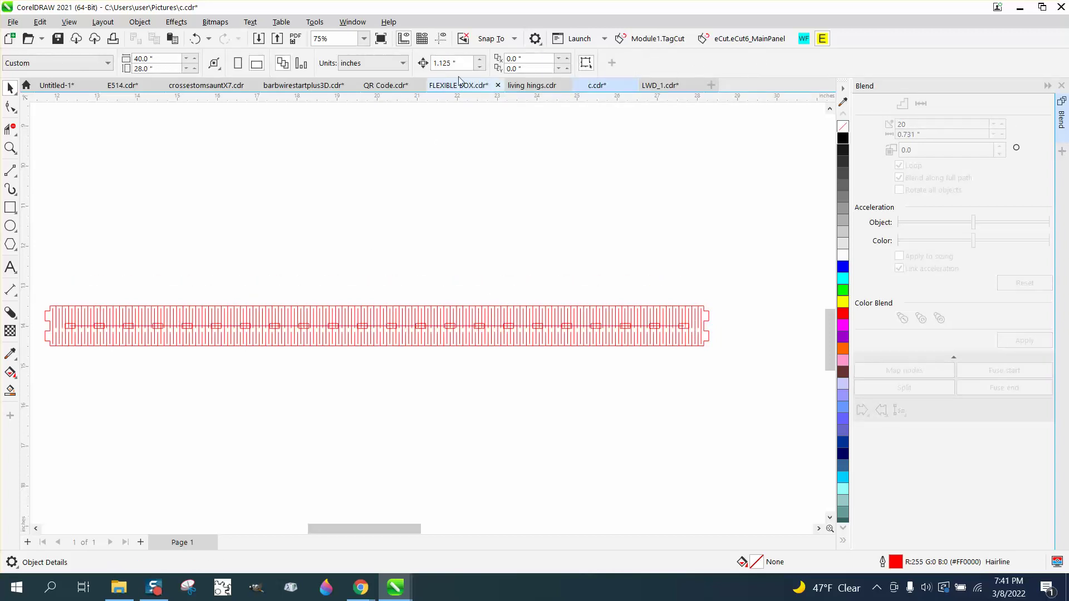
Set the nudge distance to .5+.0625 inches and nudge the rectangle row up once above the strip's upper edge.
{"action": "left_click", "coordinate": [452, 63]}
{"action": "type", "text": "5+.0625"}
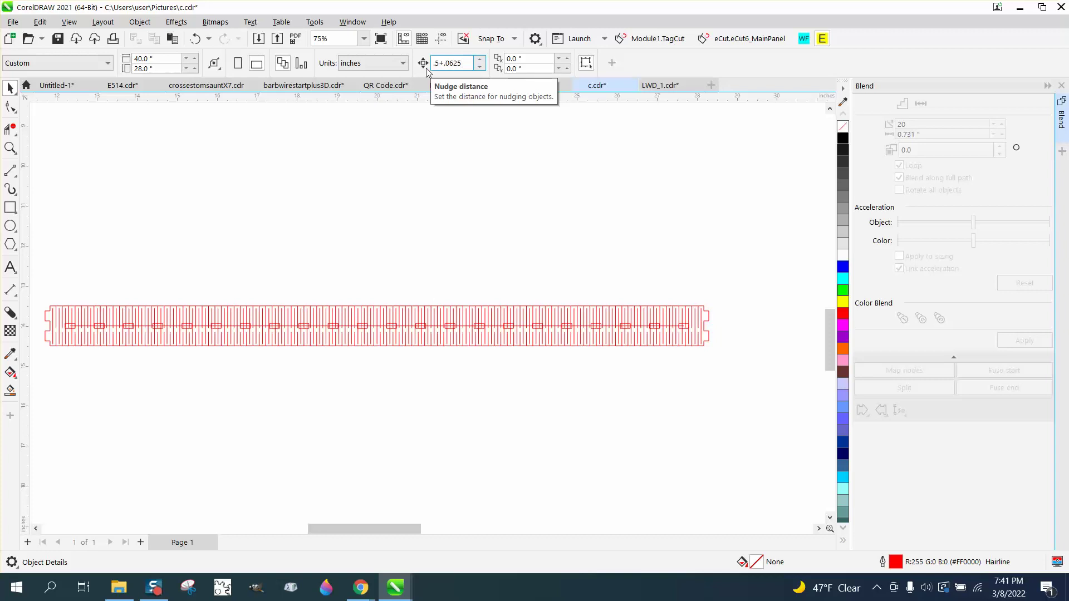
{"action": "left_click", "coordinate": [533, 328]}
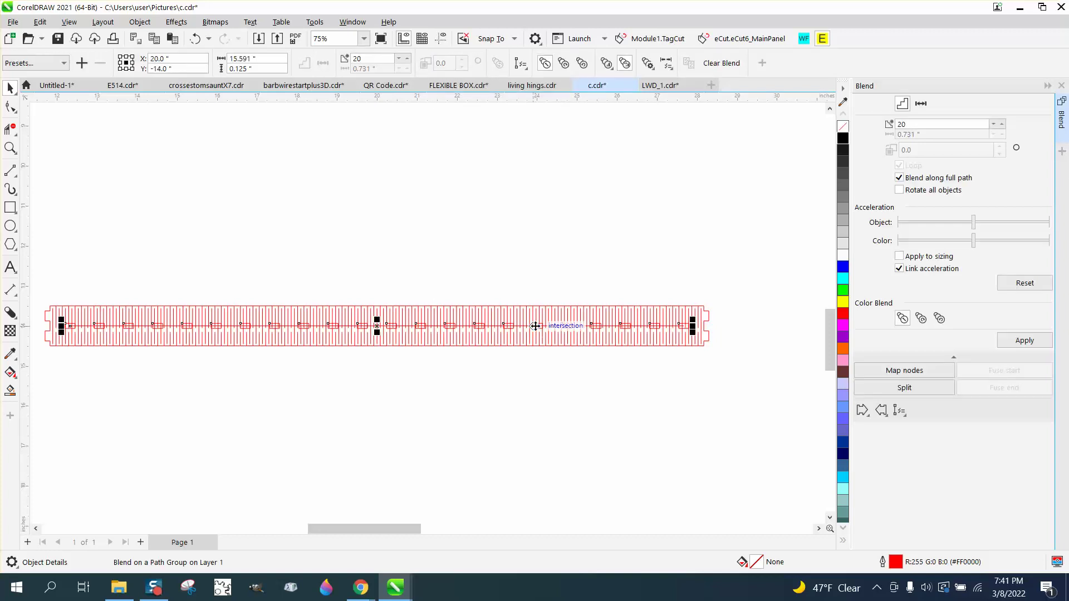
{"action": "key", "text": "Up"}
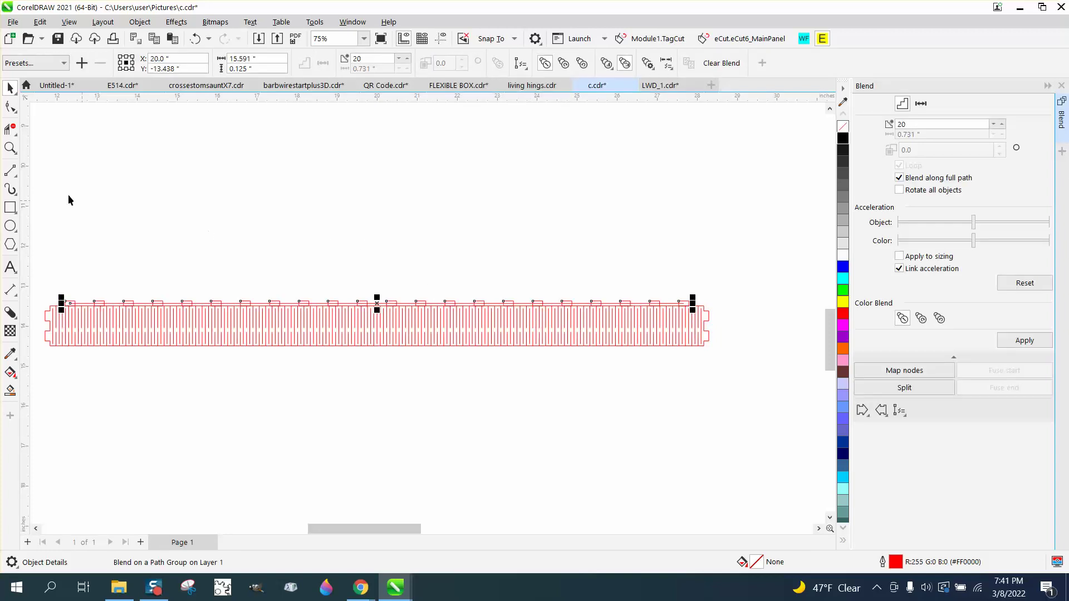
Duplicate the rectangle row in place and nudge the copy down twice to sit below the strip's lower edge.
{"action": "left_click", "coordinate": [8, 148]}
{"action": "left_click_drag", "start_coordinate": [46, 291], "coordinate": [204, 328]}
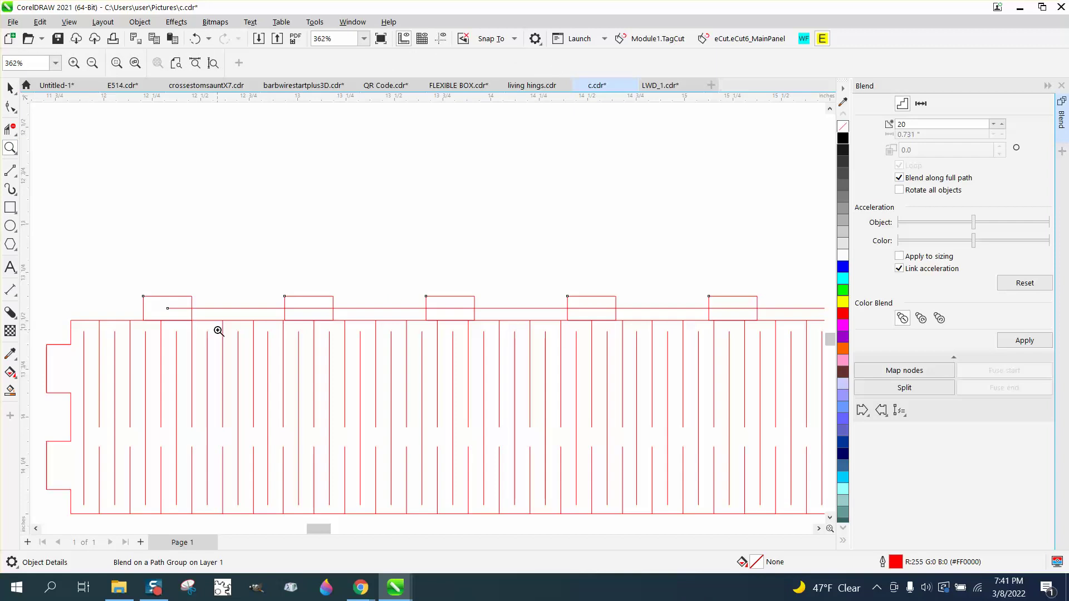
{"action": "scroll", "coordinate": [148, 248], "scroll_direction": "down", "scroll_amount": 1}
{"action": "left_click", "coordinate": [10, 88]}
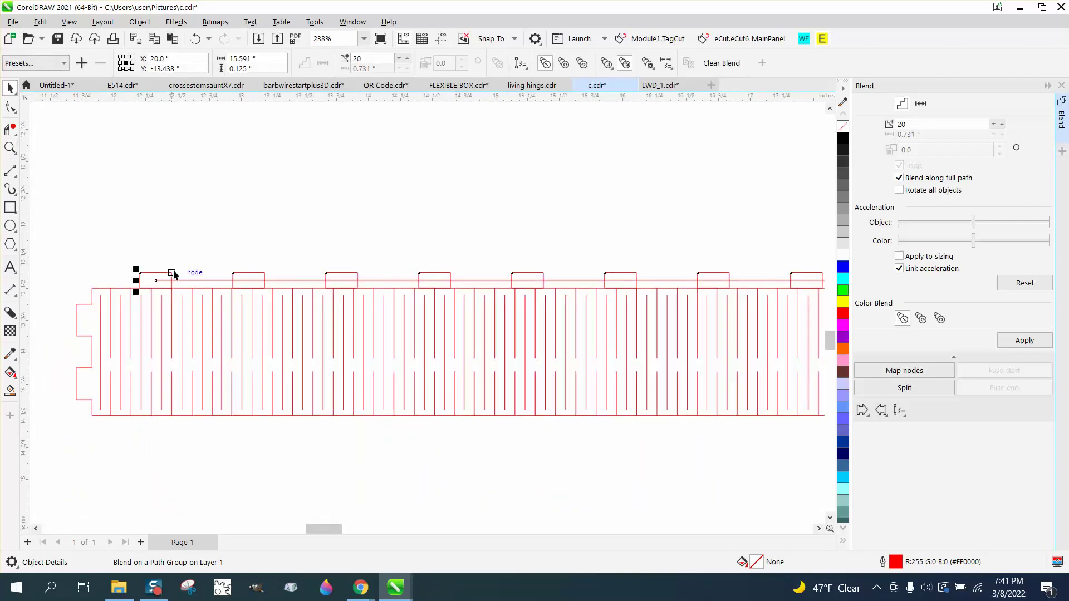
{"action": "key", "text": "Down"}
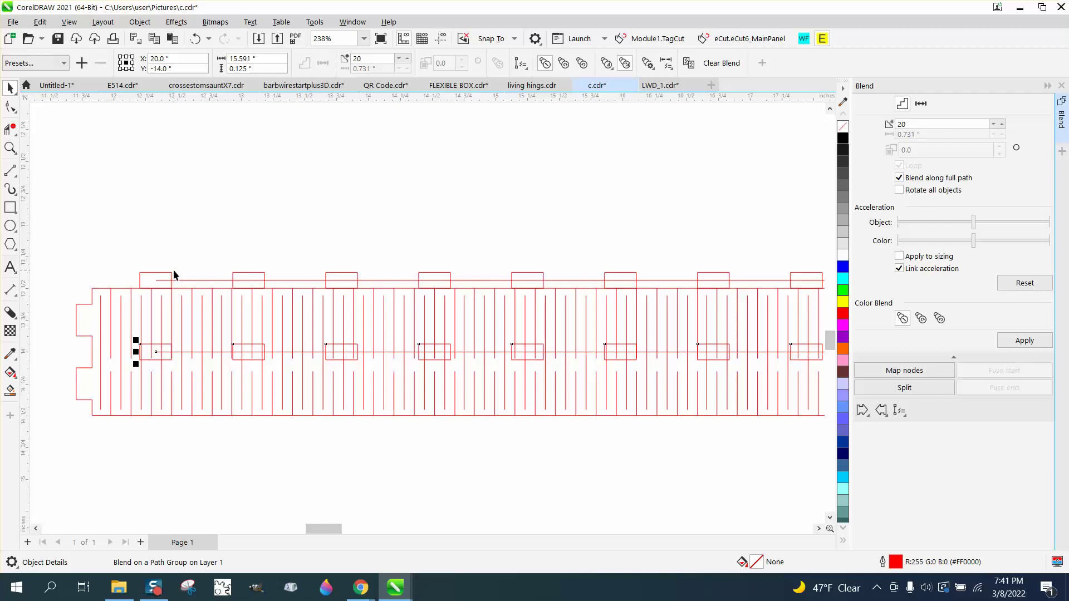
{"action": "key", "text": "Down"}
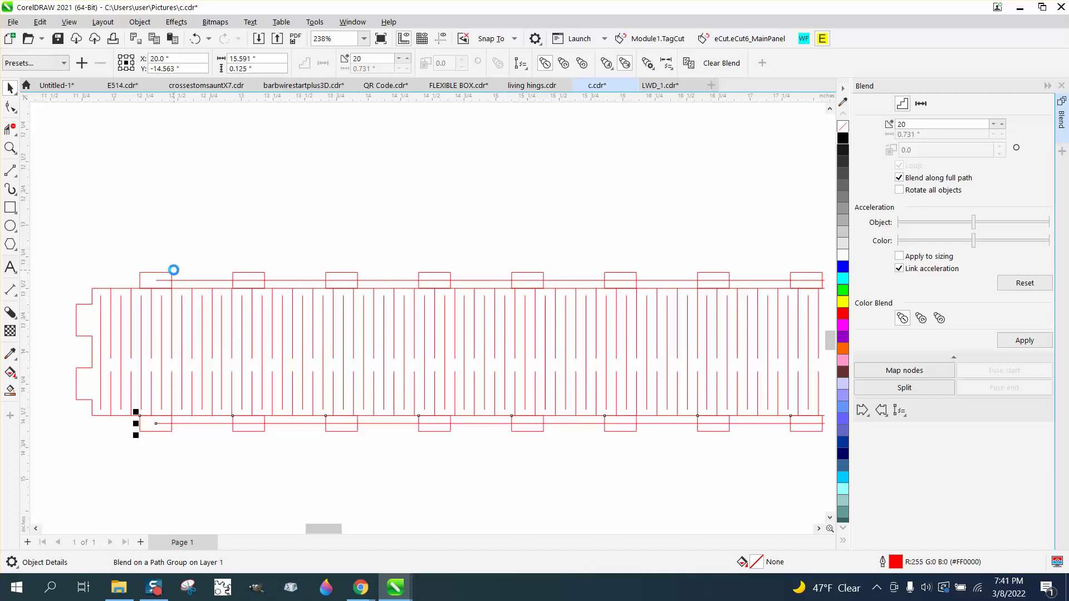
{"action": "left_click", "coordinate": [170, 249]}
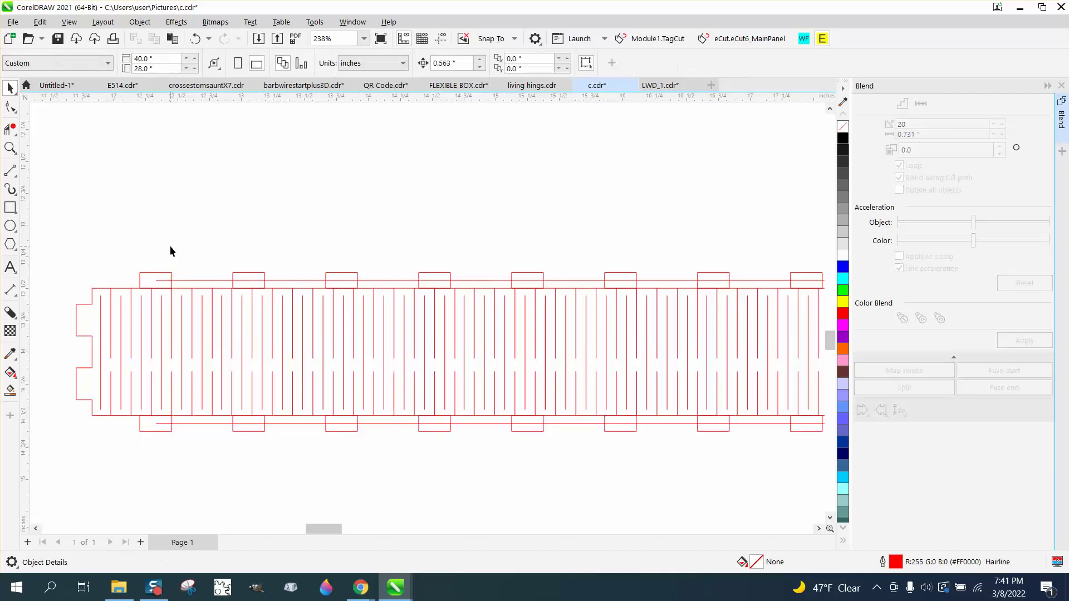
{"action": "scroll", "coordinate": [183, 280], "scroll_direction": "down", "scroll_amount": 1}
{"action": "left_click", "coordinate": [183, 280]}
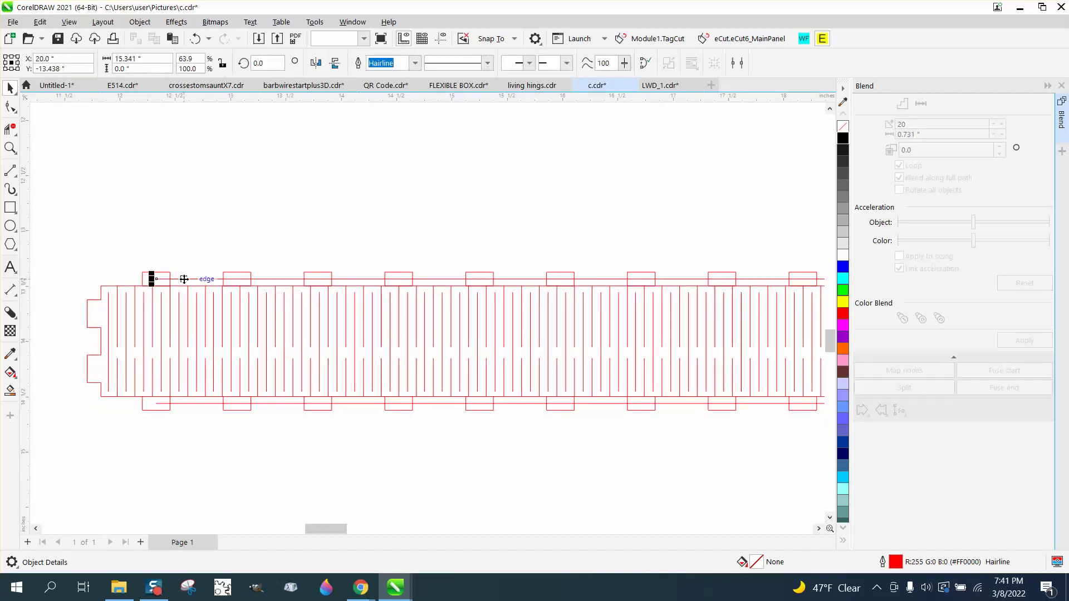
{"action": "left_click", "coordinate": [140, 22]}
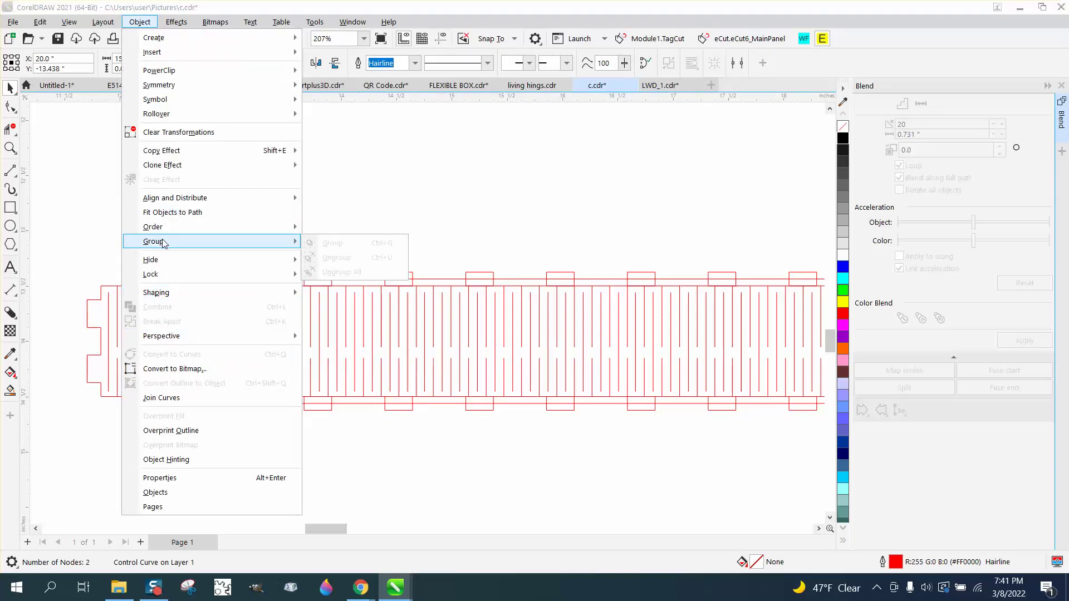
{"action": "left_click", "coordinate": [333, 209]}
Select the upper rectangle row on the strip and break its blend apart.
{"action": "scroll", "coordinate": [329, 202], "scroll_direction": "down", "scroll_amount": 3}
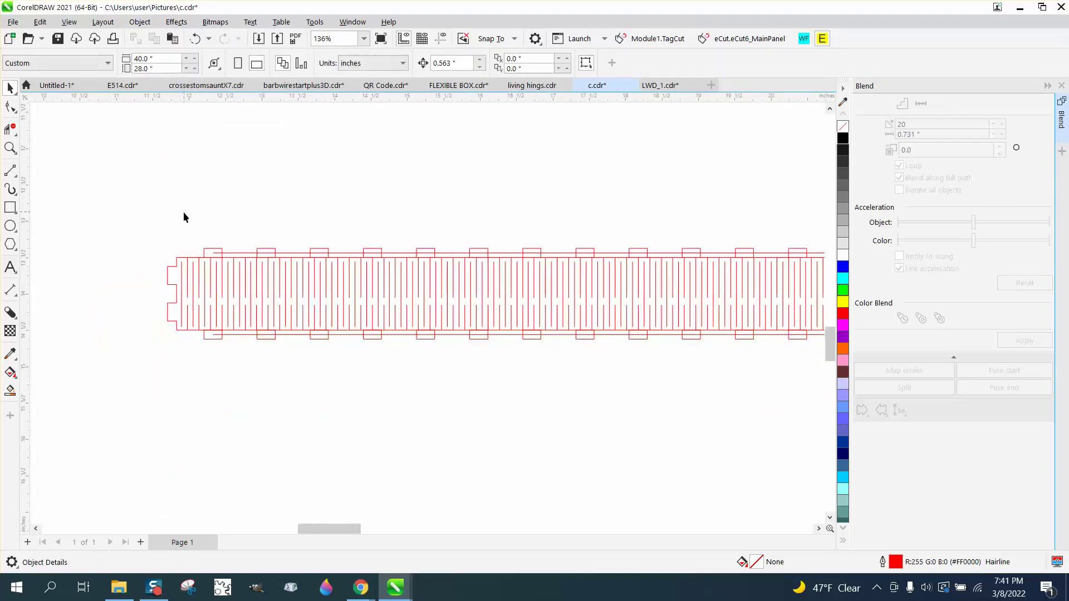
{"action": "scroll", "coordinate": [183, 211], "scroll_direction": "down", "scroll_amount": 1}
{"action": "scroll", "coordinate": [185, 207], "scroll_direction": "down", "scroll_amount": 2}
{"action": "left_click_drag", "start_coordinate": [177, 206], "coordinate": [572, 240]}
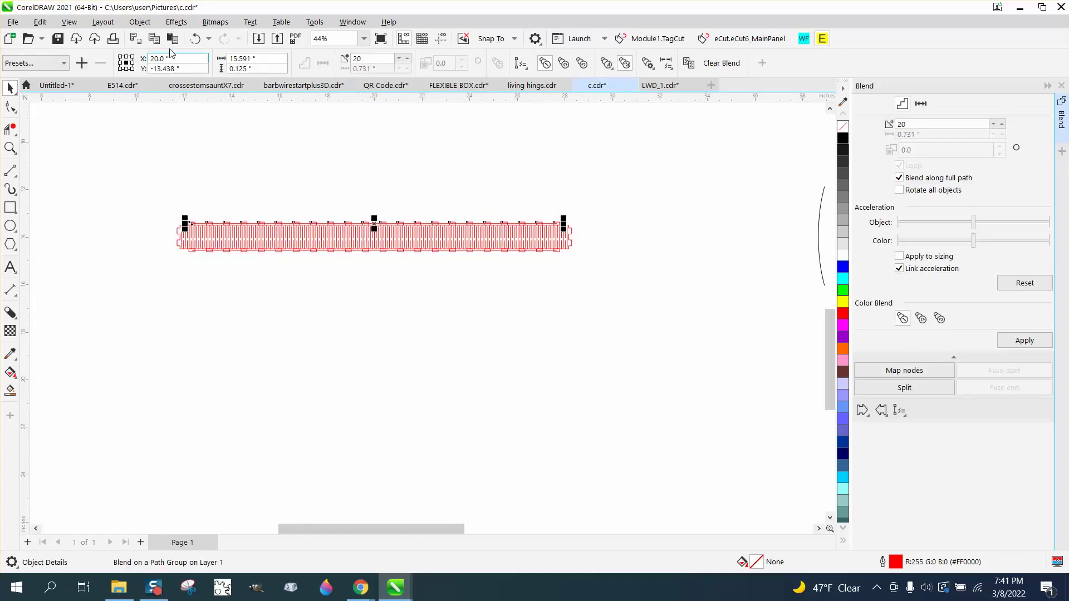
{"action": "left_click", "coordinate": [140, 22]}
{"action": "left_click", "coordinate": [181, 320]}
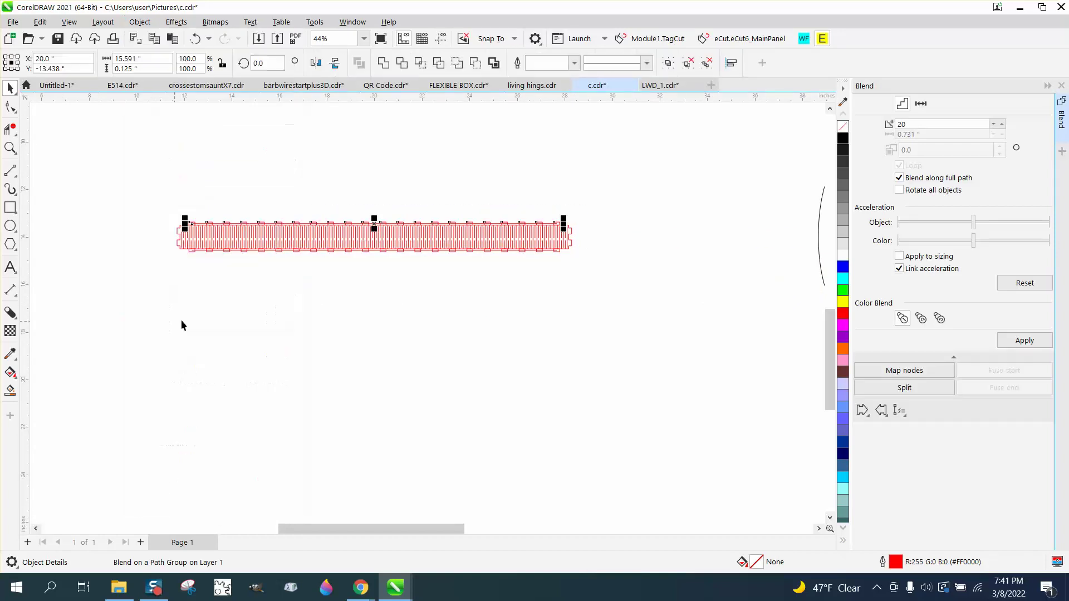
{"action": "left_click", "coordinate": [182, 319]}
{"action": "left_click_drag", "start_coordinate": [343, 256], "coordinate": [589, 265]}
{"action": "left_click", "coordinate": [140, 22]}
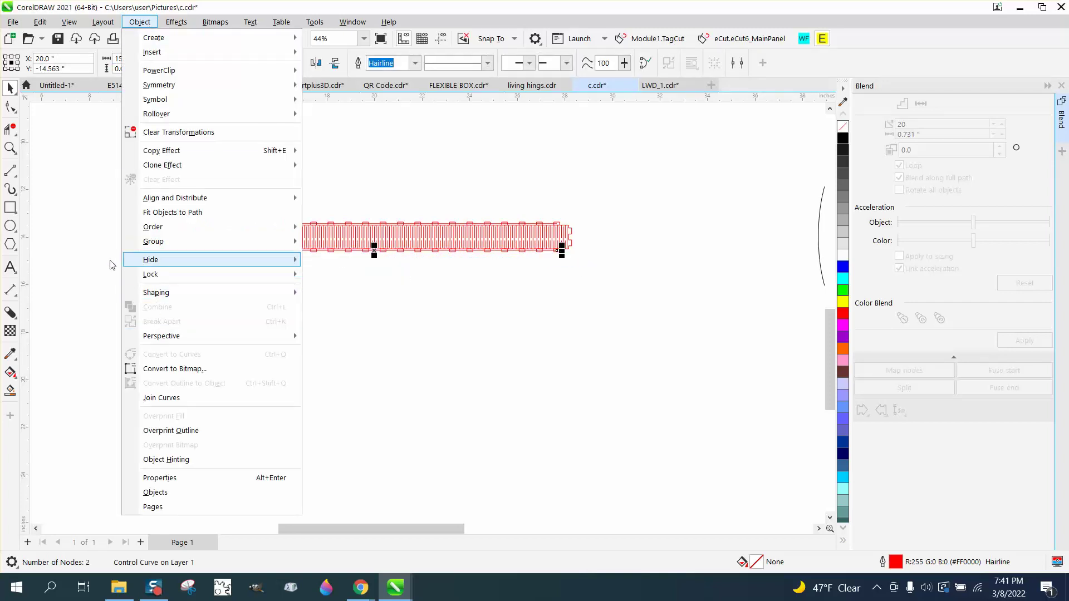
{"action": "left_click", "coordinate": [142, 255]}
Select the rectangle row along the strip's lower edge and break its blend apart.
{"action": "left_click_drag", "start_coordinate": [273, 269], "coordinate": [570, 266]}
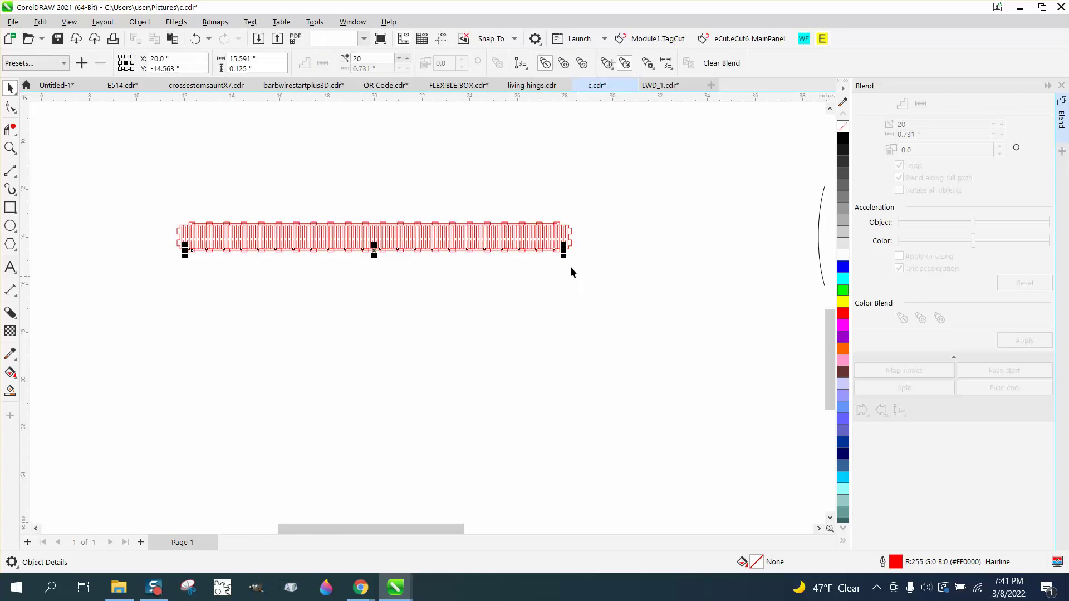
{"action": "left_click", "coordinate": [139, 22]}
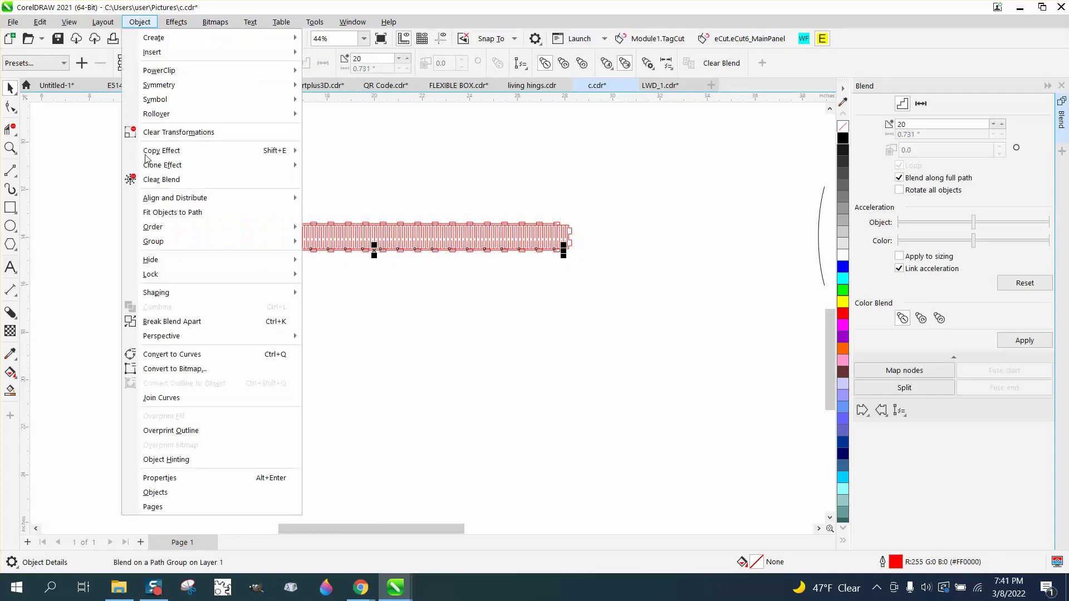
{"action": "left_click", "coordinate": [177, 320]}
Delete the leftover straight blend path lines from the upper and lower rectangle rows of the strip.
{"action": "left_click", "coordinate": [10, 147]}
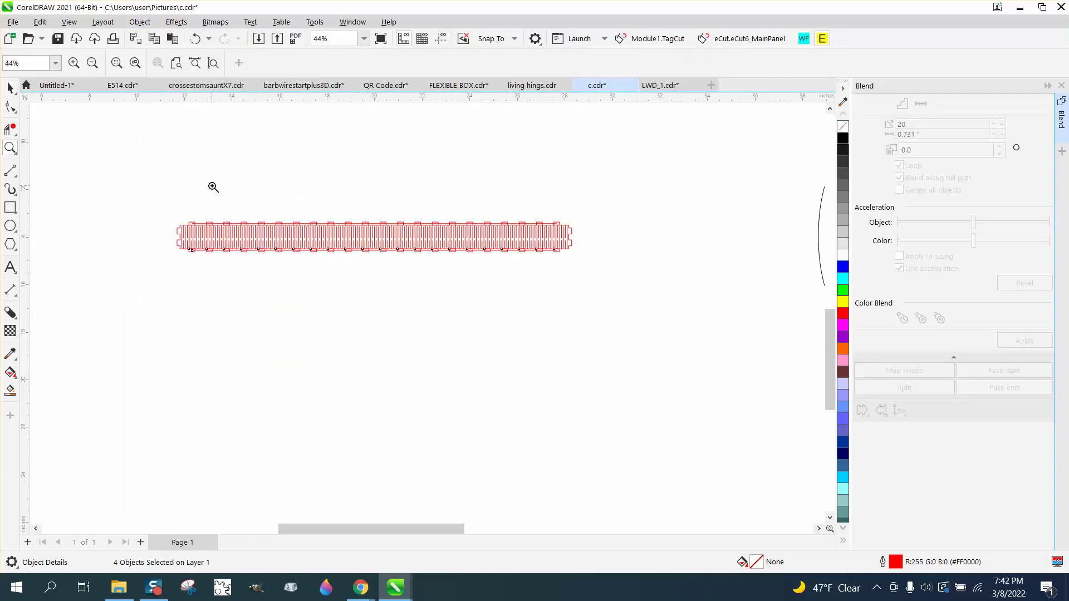
{"action": "left_click_drag", "start_coordinate": [181, 188], "coordinate": [666, 346]}
{"action": "left_click", "coordinate": [11, 88]}
{"action": "left_click", "coordinate": [182, 228]}
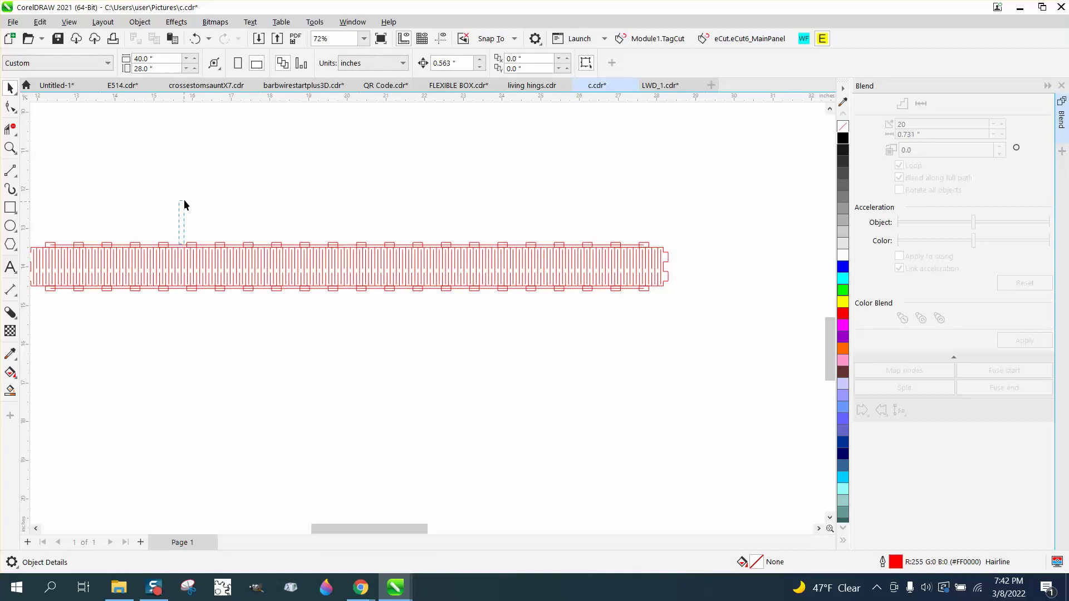
{"action": "left_click_drag", "start_coordinate": [185, 205], "coordinate": [167, 238]}
{"action": "left_click", "coordinate": [180, 246]}
{"action": "key", "text": "F10"}
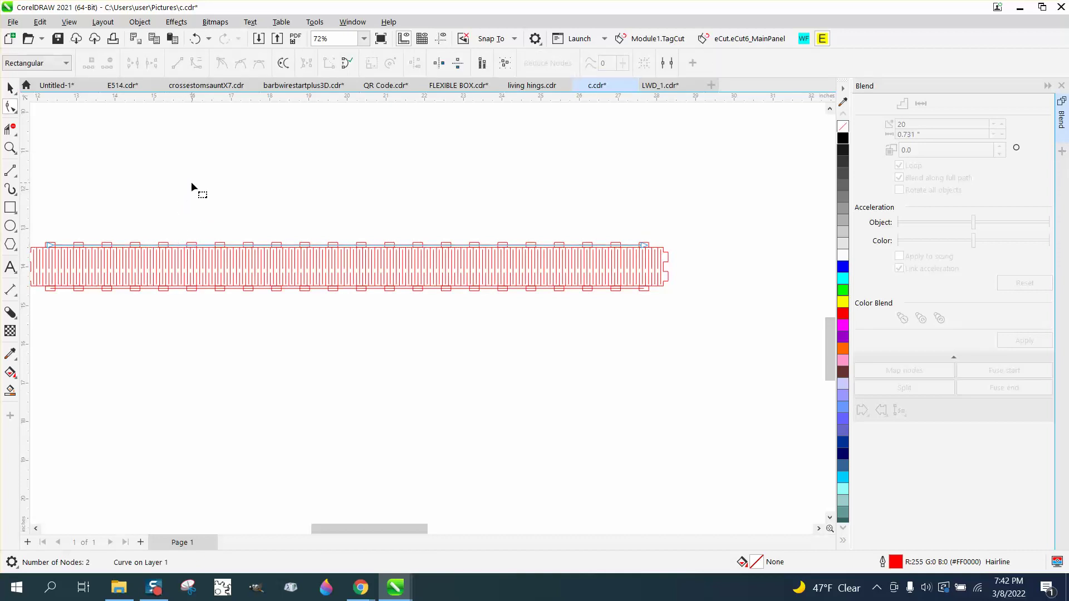
{"action": "left_click", "coordinate": [9, 88]}
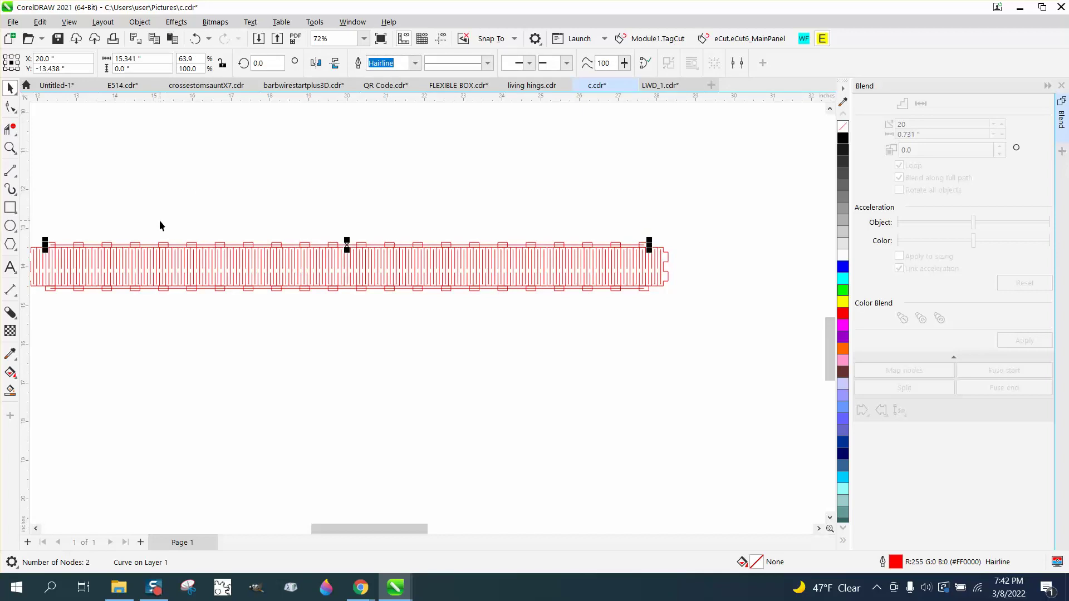
{"action": "left_click", "coordinate": [160, 222]}
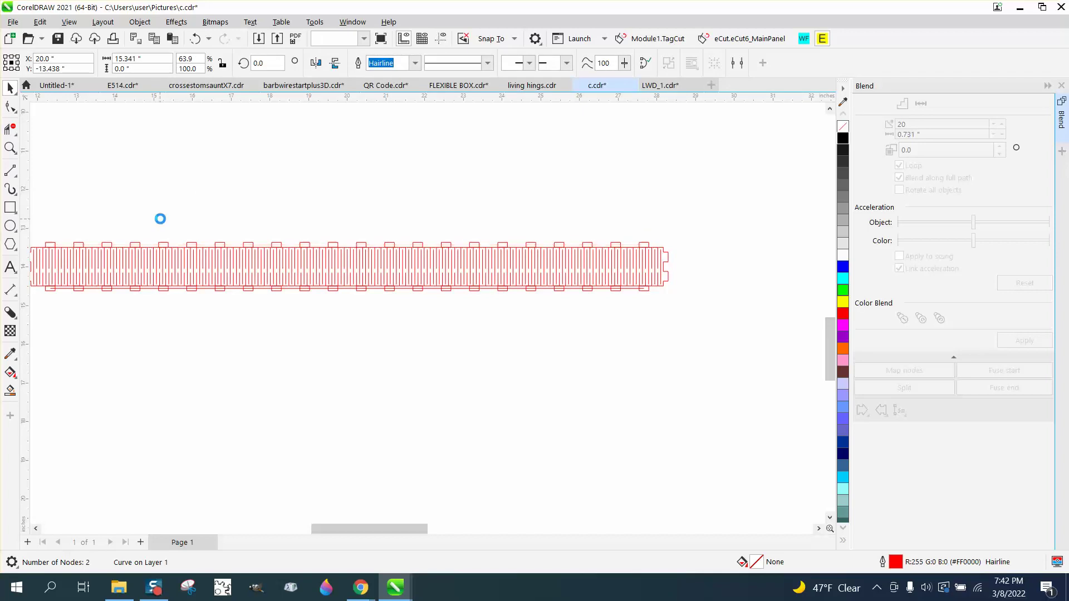
{"action": "left_click", "coordinate": [289, 289]}
{"action": "left_click", "coordinate": [347, 294]}
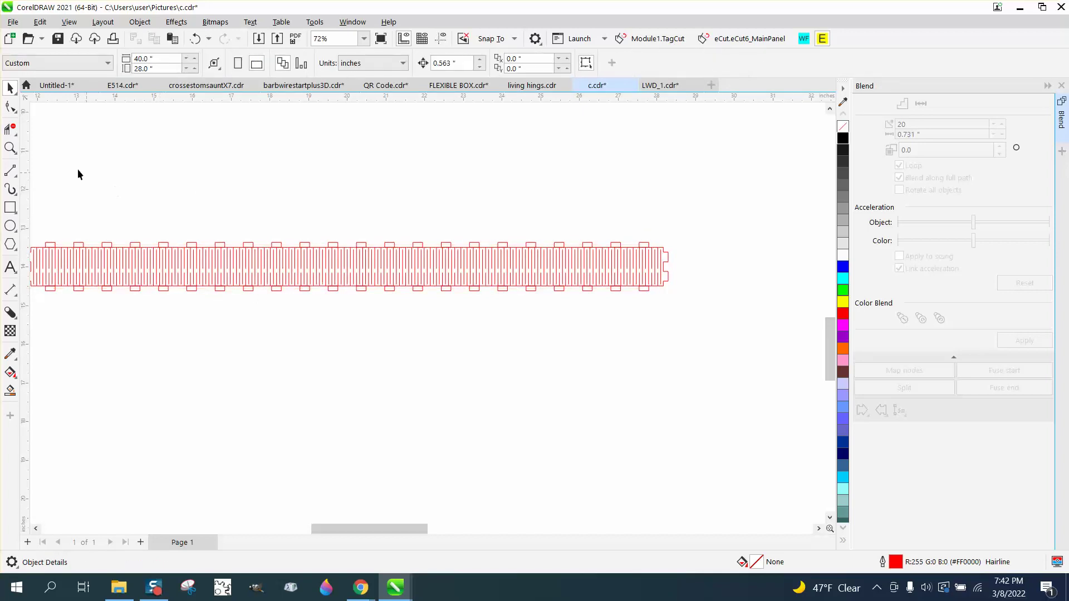
Try to delete the strip edge segment under the last upper tab with Virtual Segment Delete, and undo it.
{"action": "left_click", "coordinate": [10, 148]}
{"action": "left_click_drag", "start_coordinate": [617, 204], "coordinate": [752, 314]}
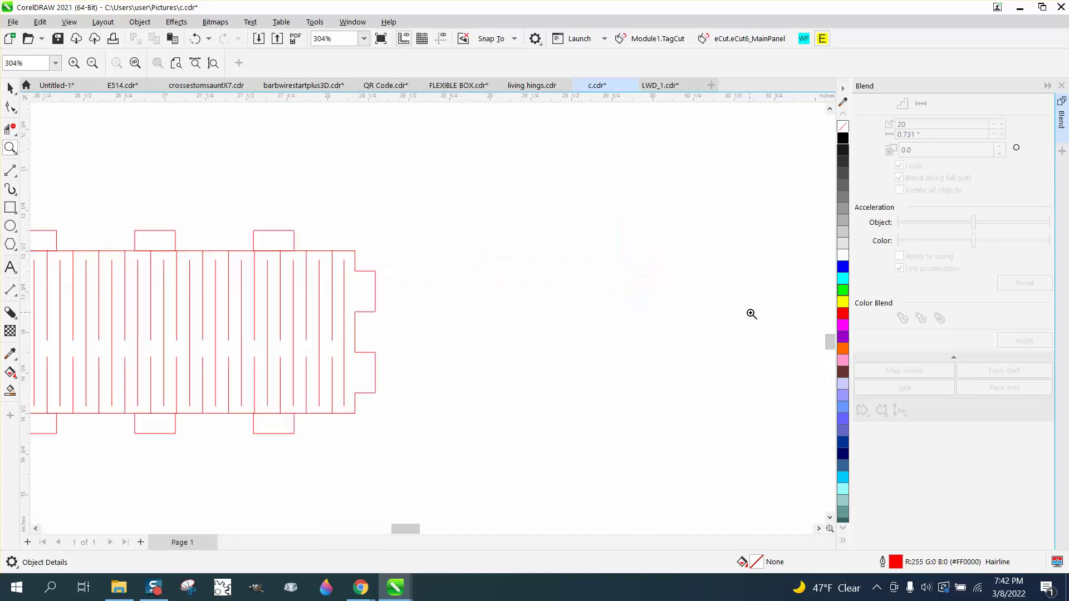
{"action": "scroll", "coordinate": [705, 293], "scroll_direction": "down", "scroll_amount": 2}
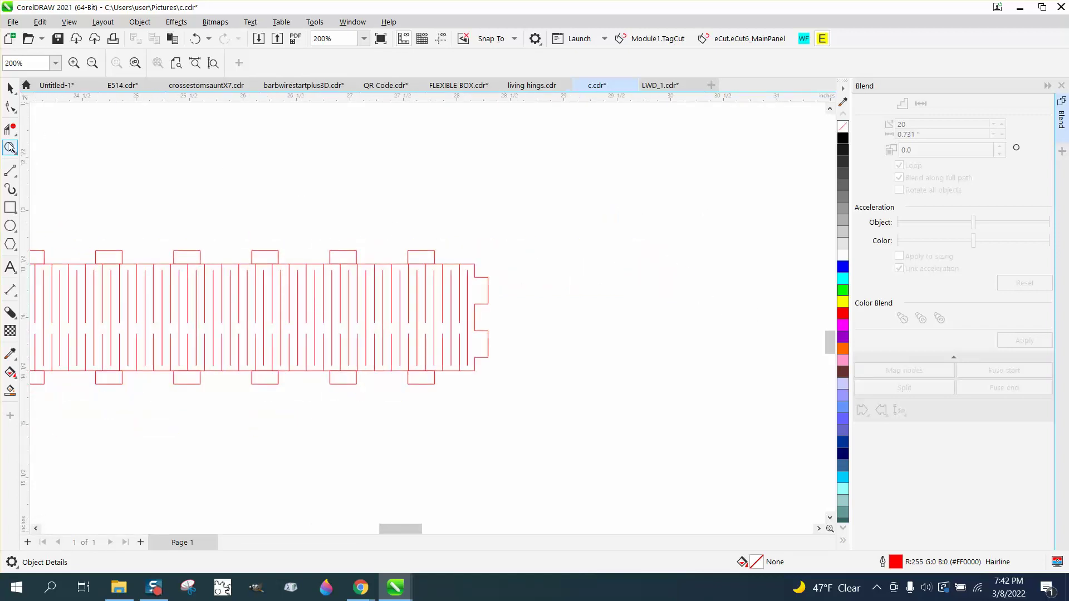
{"action": "left_click", "coordinate": [501, 329]}
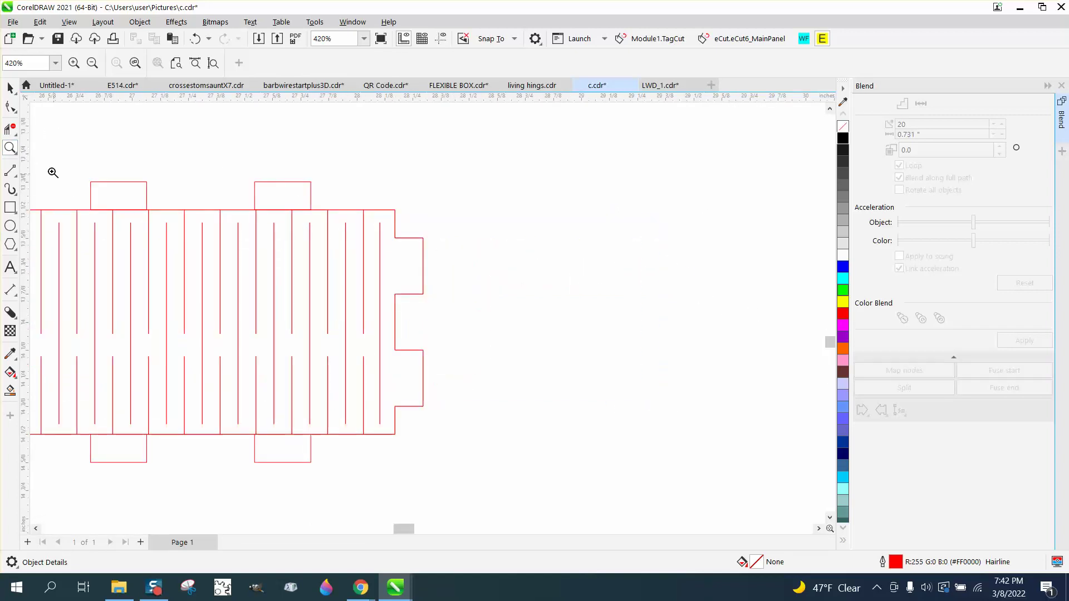
{"action": "left_click", "coordinate": [10, 129]}
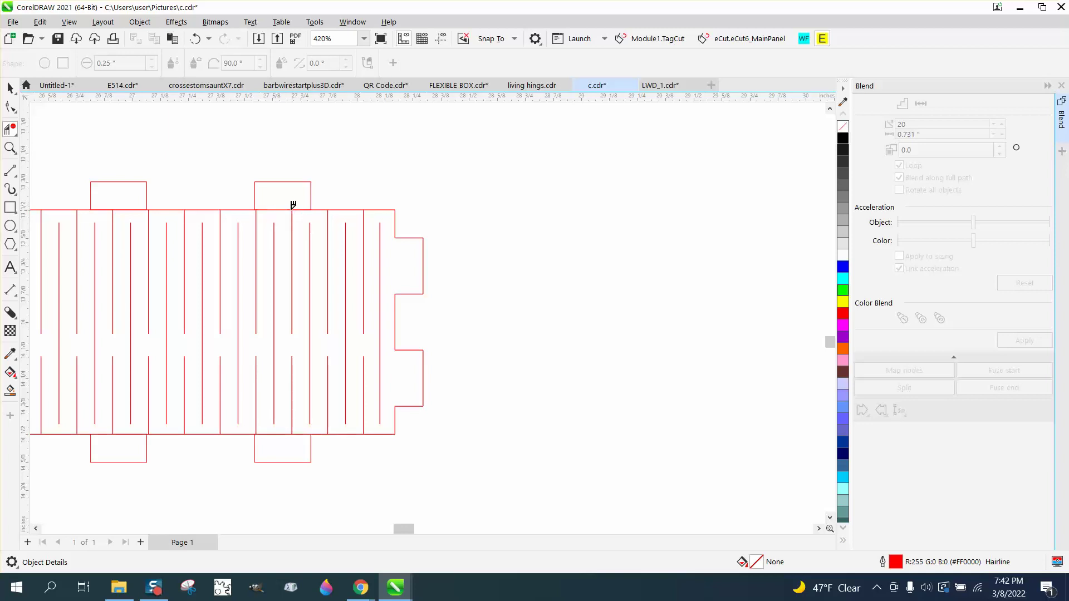
{"action": "left_click", "coordinate": [275, 210]}
{"action": "left_click", "coordinate": [195, 39]}
{"action": "scroll", "coordinate": [551, 245], "scroll_direction": "down", "scroll_amount": 6}
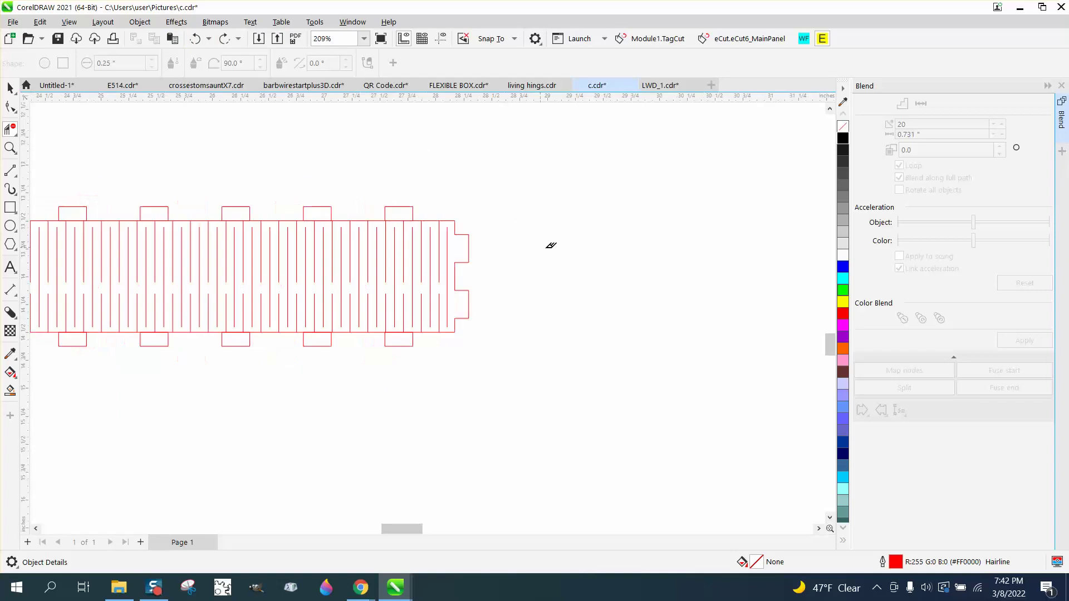
Select the whole strip with its slots and both tab rows and ungroup it.
{"action": "left_click", "coordinate": [10, 87]}
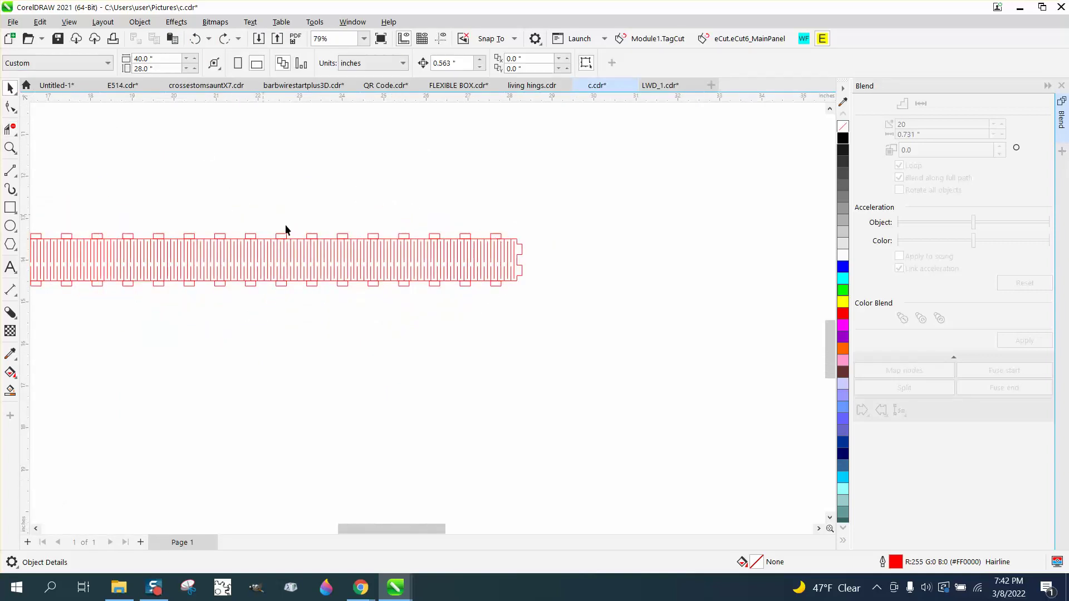
{"action": "left_click", "coordinate": [253, 237]}
{"action": "scroll", "coordinate": [388, 215], "scroll_direction": "down", "scroll_amount": 2}
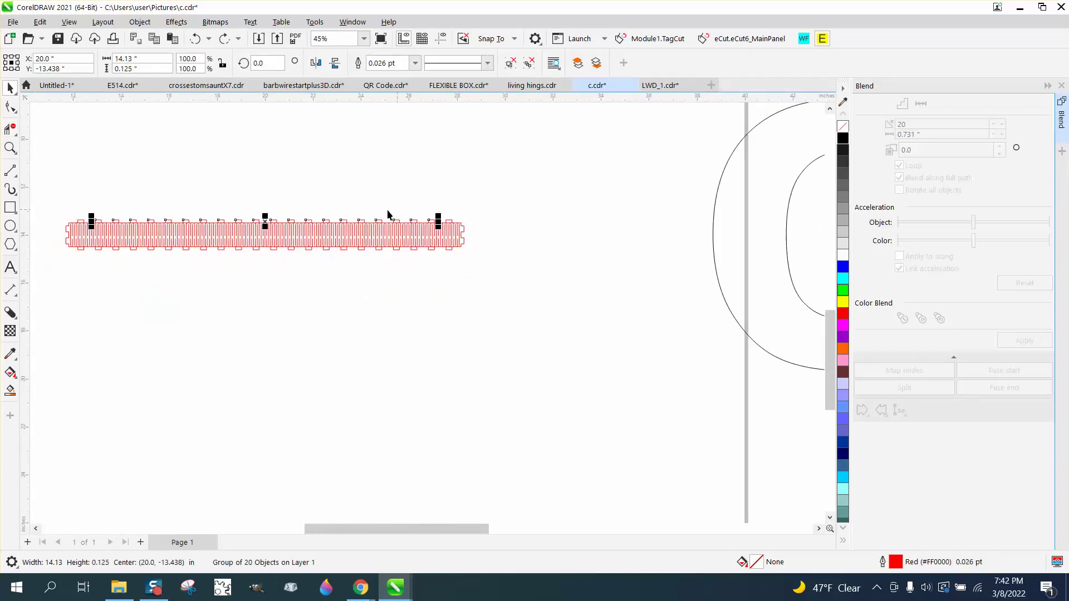
{"action": "left_click_drag", "start_coordinate": [50, 199], "coordinate": [500, 239]}
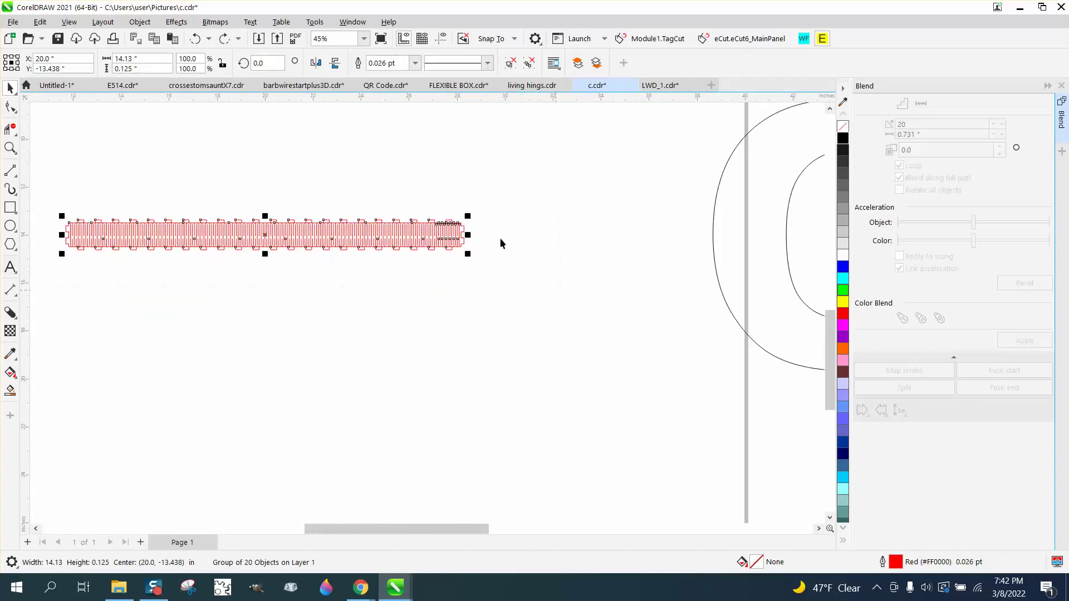
{"action": "left_click", "coordinate": [140, 22]}
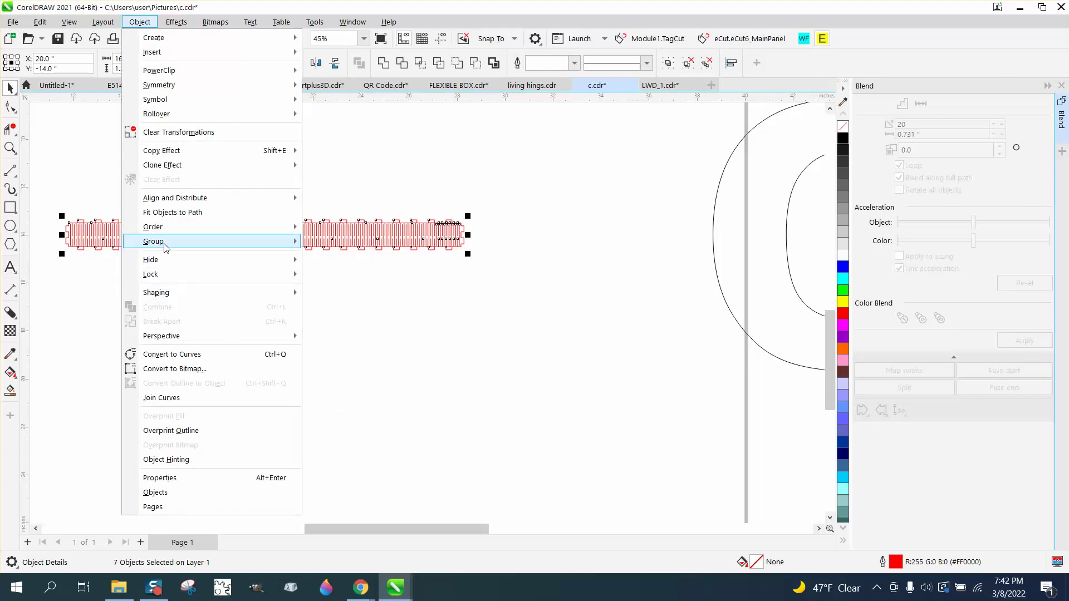
{"action": "mouse_move", "coordinate": [184, 241]}
{"action": "left_click", "coordinate": [309, 263]}
{"action": "left_click", "coordinate": [10, 148]}
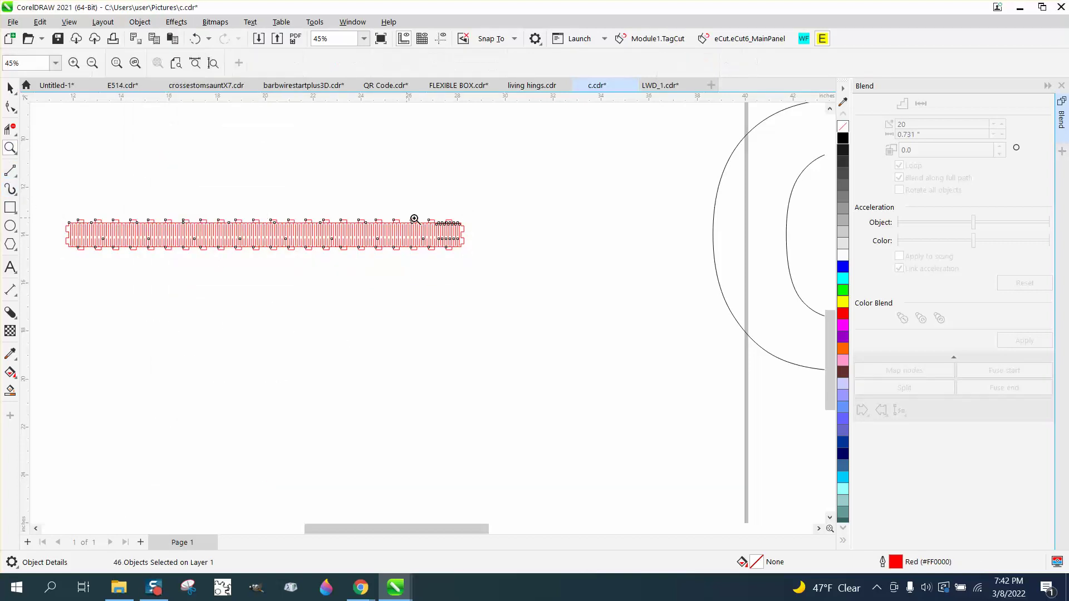
{"action": "scroll", "coordinate": [543, 266], "scroll_direction": "up", "scroll_amount": 4}
{"action": "scroll", "coordinate": [499, 245], "scroll_direction": "down", "scroll_amount": 1}
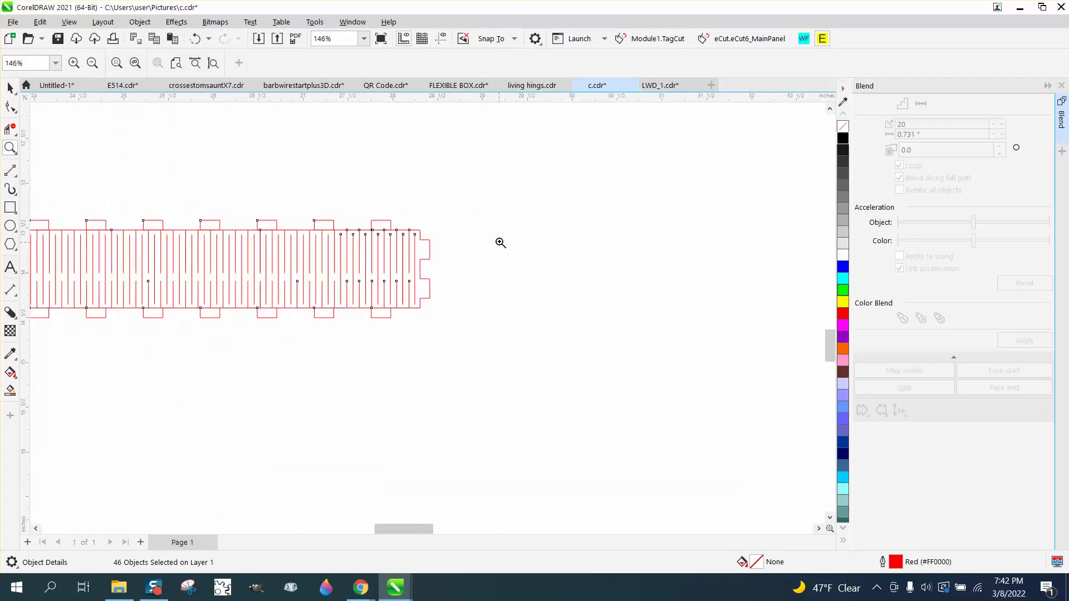
{"action": "scroll", "coordinate": [504, 243], "scroll_direction": "down", "scroll_amount": 1}
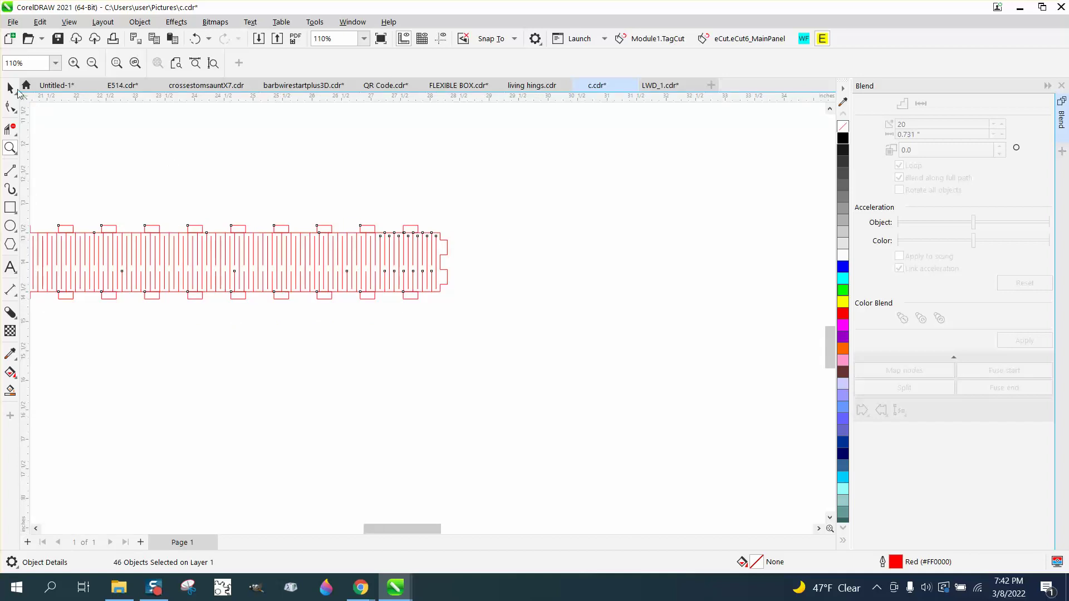
{"action": "left_click", "coordinate": [10, 88]}
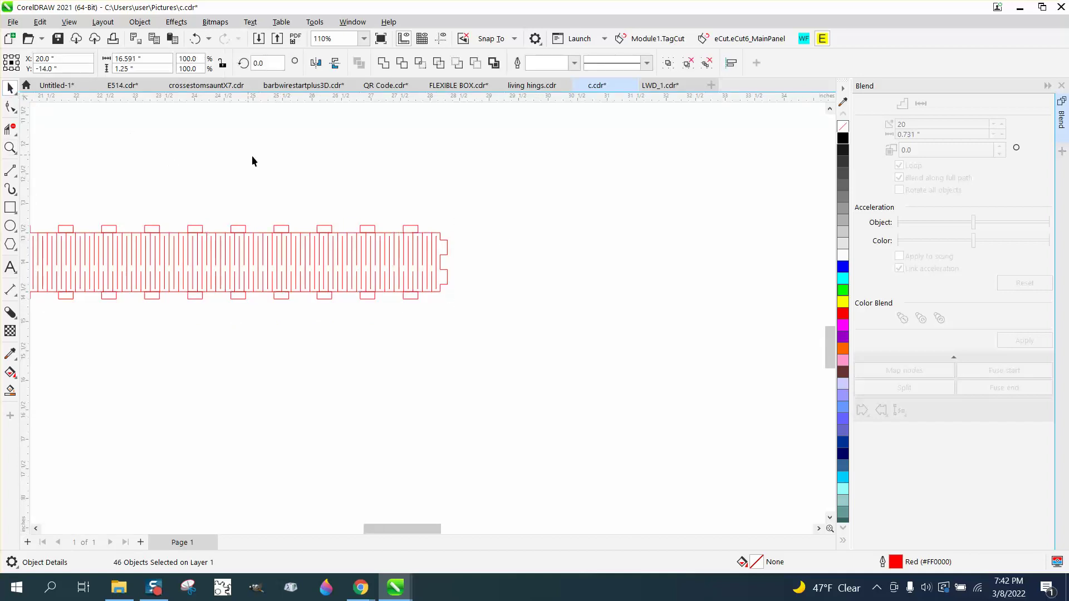
Set the nudge distance to 2 inches and nudge the group of slot lines down once, clear of the strip outline.
{"action": "left_click", "coordinate": [433, 246]}
{"action": "scroll", "coordinate": [473, 243], "scroll_direction": "down", "scroll_amount": 3}
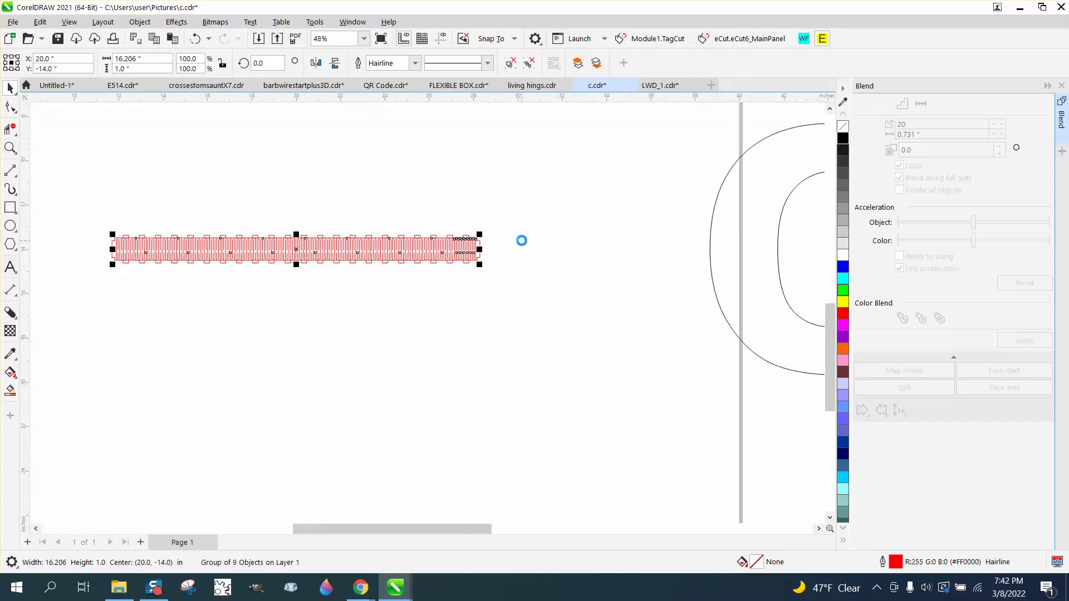
{"action": "left_click", "coordinate": [530, 197]}
{"action": "left_click", "coordinate": [453, 63]}
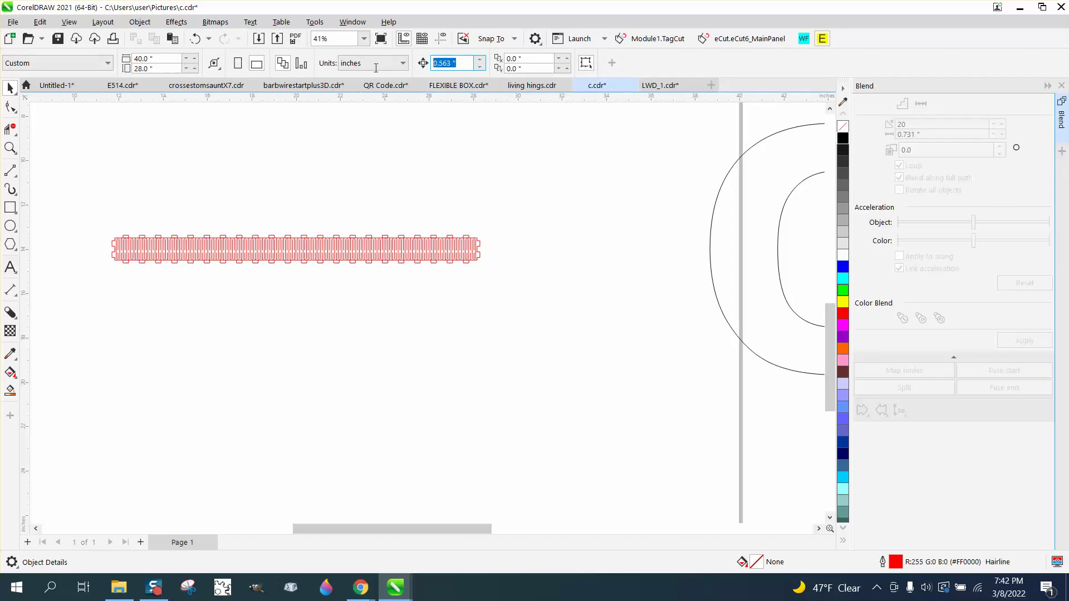
{"action": "type", "text": "2"}
{"action": "key", "text": "Return"}
{"action": "left_click", "coordinate": [455, 247]}
{"action": "key", "text": "Down"}
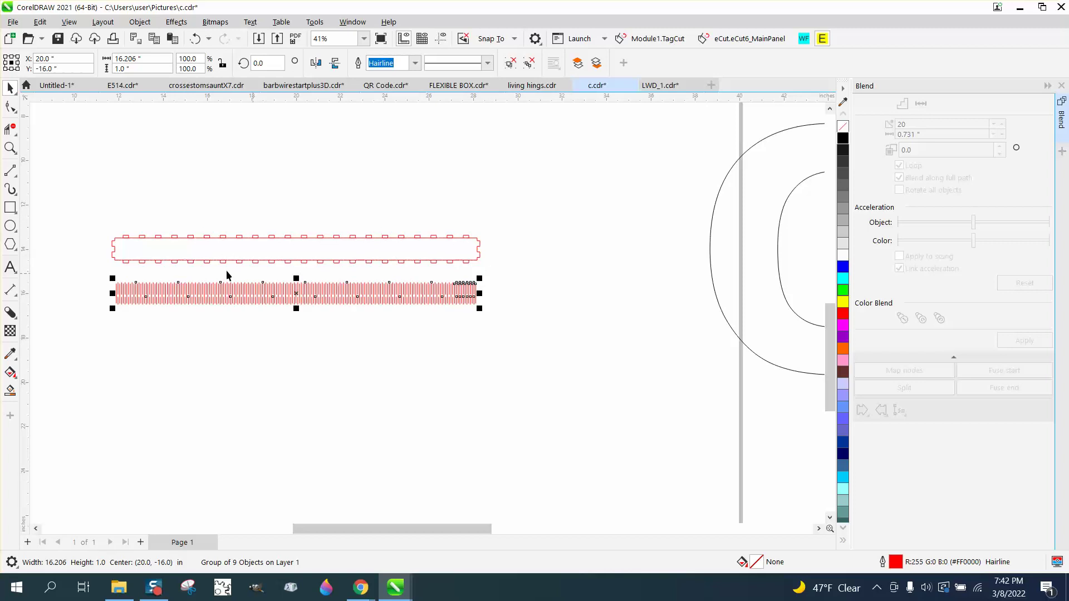
Delete the strip edge segments under the first two upper tabs with Virtual Segment Delete.
{"action": "left_click", "coordinate": [10, 147]}
{"action": "left_click_drag", "start_coordinate": [103, 228], "coordinate": [557, 294]}
{"action": "left_click", "coordinate": [10, 129]}
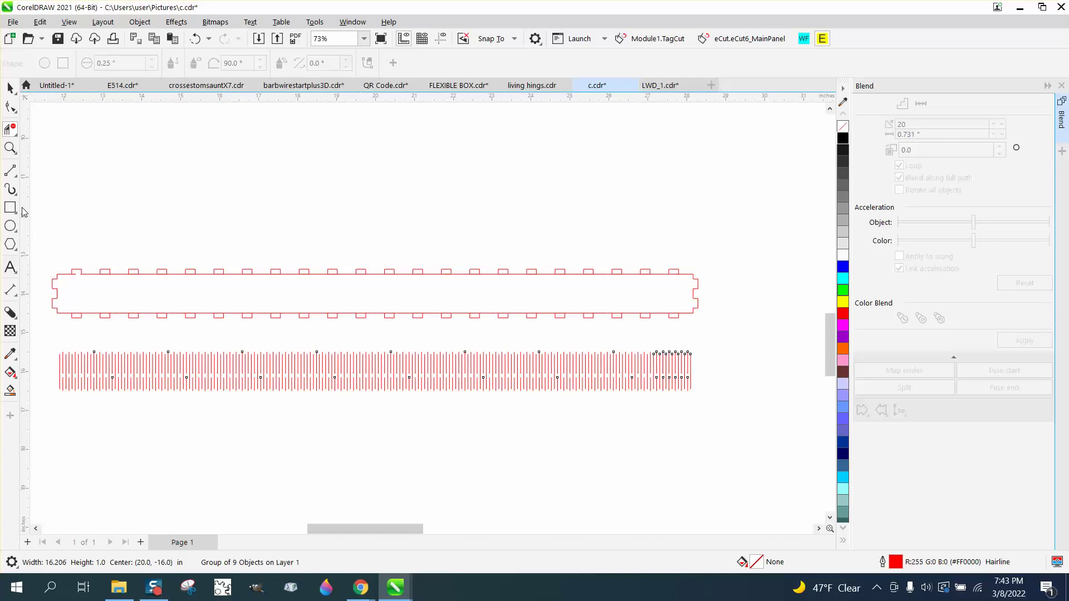
{"action": "left_click", "coordinate": [10, 148]}
{"action": "left_click_drag", "start_coordinate": [52, 258], "coordinate": [696, 315]}
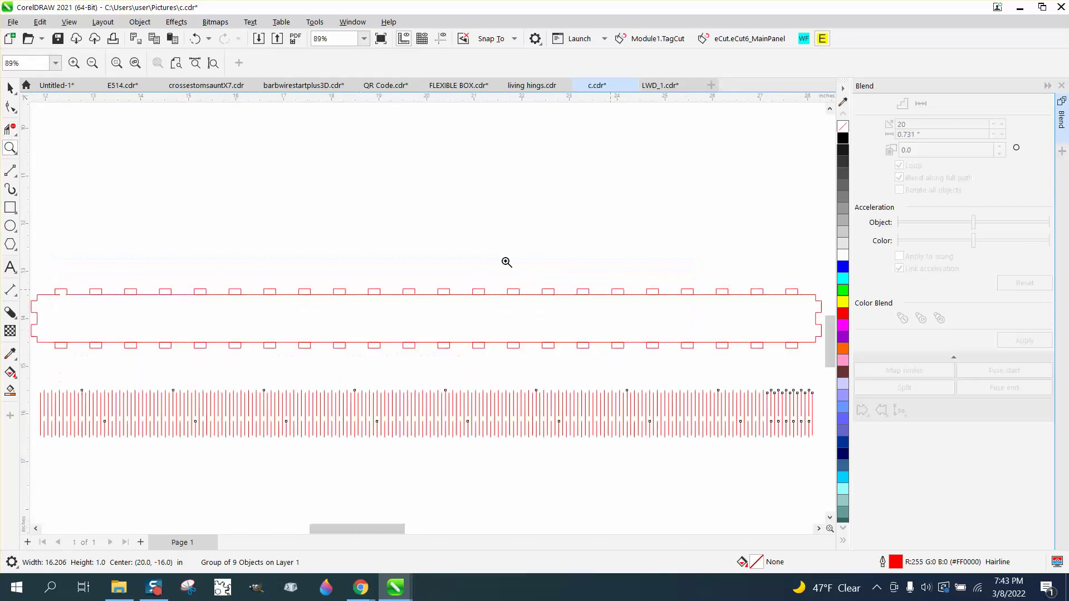
{"action": "left_click", "coordinate": [10, 129]}
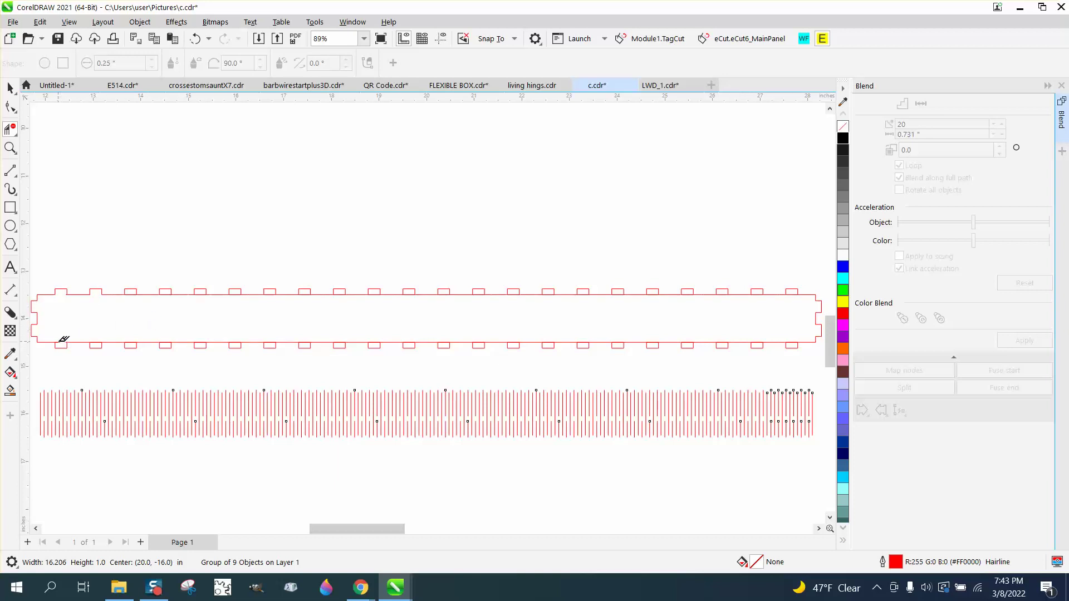
Delete the strip edge segments under the third, fourth and fifth upper tabs with Virtual Segment Delete.
{"action": "left_click", "coordinate": [10, 147]}
{"action": "left_click_drag", "start_coordinate": [72, 249], "coordinate": [405, 394]}
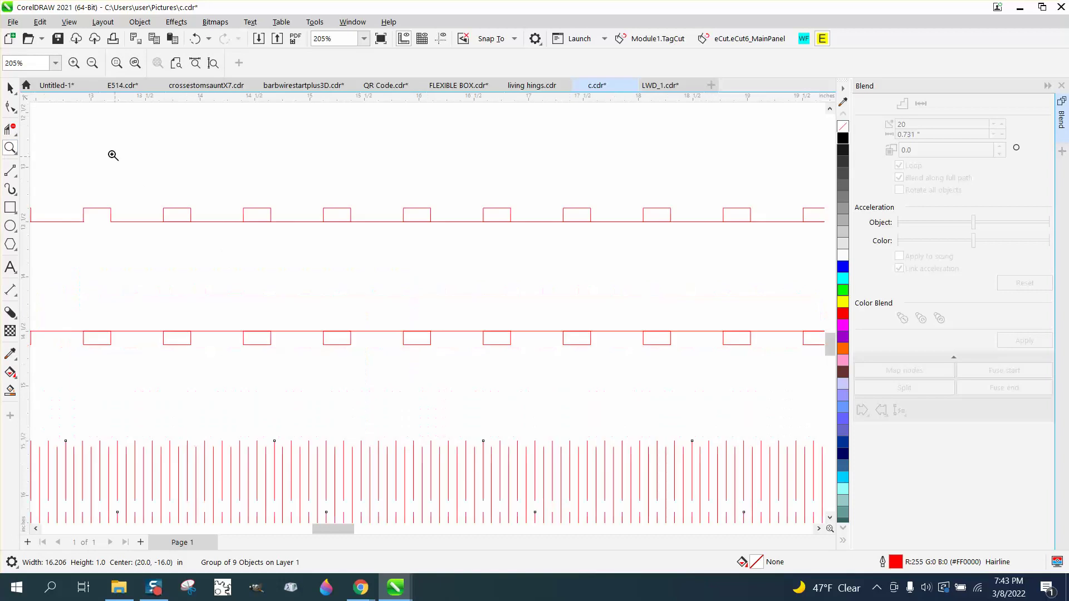
{"action": "left_click", "coordinate": [10, 132]}
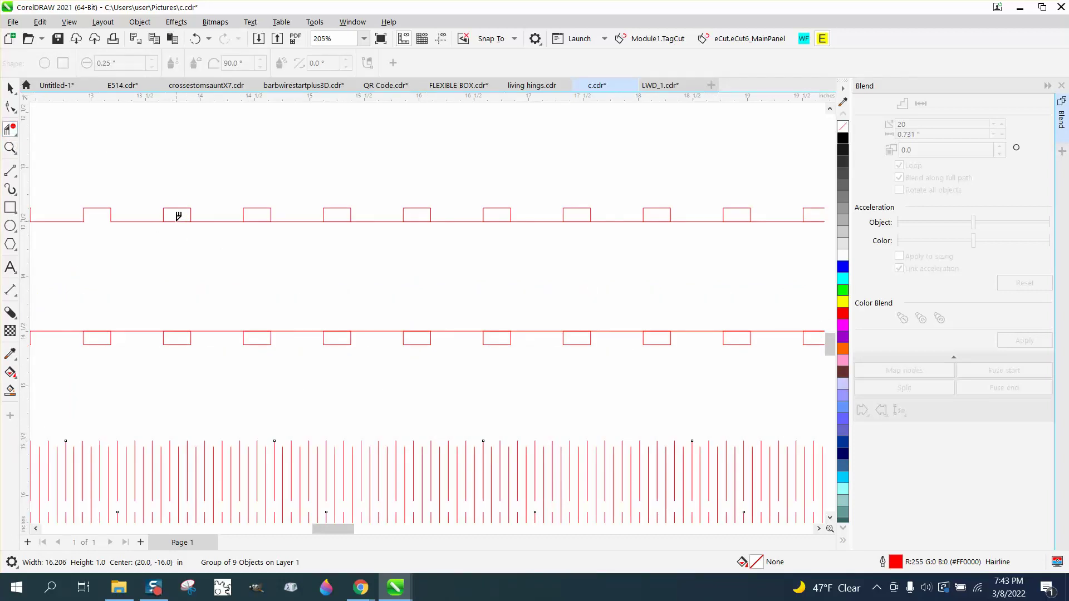
{"action": "left_click_drag", "start_coordinate": [180, 222], "coordinate": [189, 223]}
{"action": "left_click", "coordinate": [183, 221]}
{"action": "left_click", "coordinate": [10, 148]}
{"action": "left_click_drag", "start_coordinate": [151, 219], "coordinate": [378, 265]}
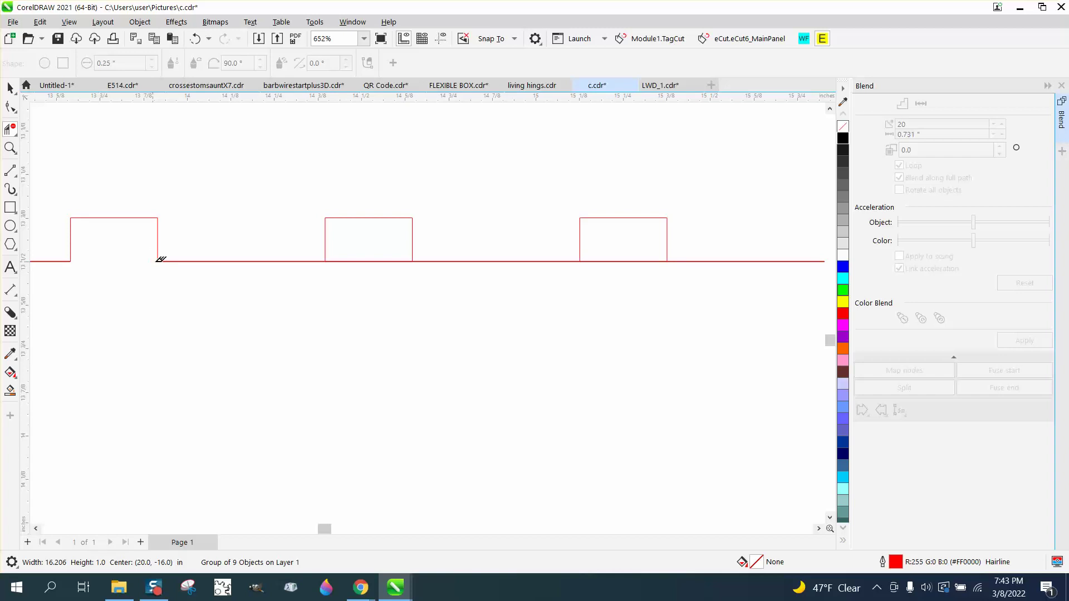
{"action": "left_click_drag", "start_coordinate": [336, 254], "coordinate": [411, 265]}
{"action": "mouse_move", "coordinate": [589, 250]}
{"action": "left_mouse_down"}
{"action": "mouse_move", "coordinate": [626, 272]}
{"action": "mouse_move", "coordinate": [661, 272]}
{"action": "left_mouse_up"}
{"action": "scroll", "coordinate": [374, 234], "scroll_direction": "down", "scroll_amount": 3}
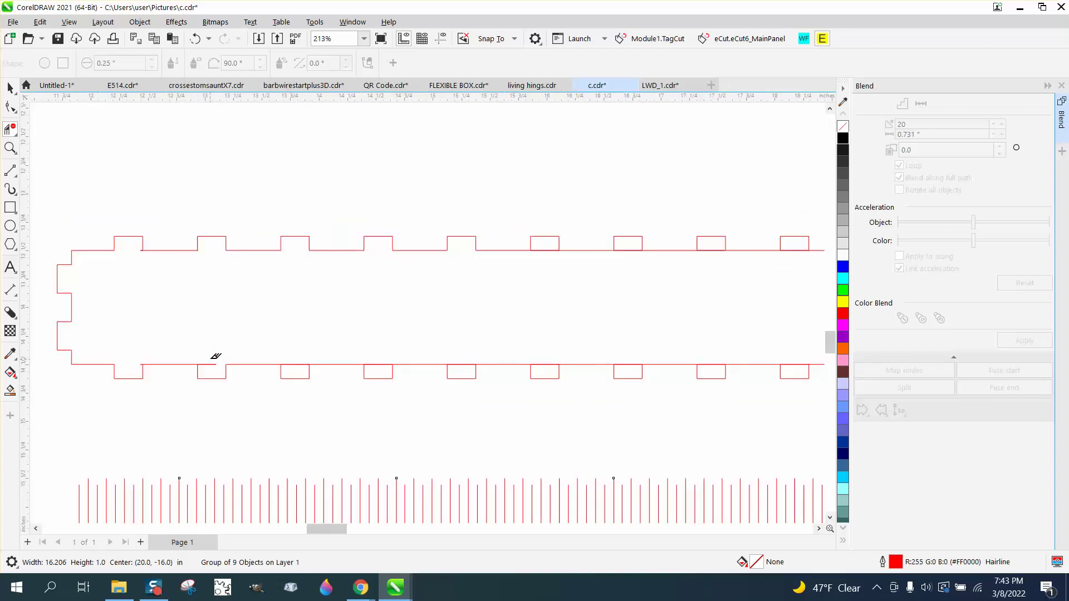
Delete the strip edge segments above the second, third and fourth lower tabs with Virtual Segment Delete.
{"action": "left_click", "coordinate": [10, 148]}
{"action": "left_click_drag", "start_coordinate": [193, 351], "coordinate": [350, 390]}
{"action": "left_click", "coordinate": [10, 129]}
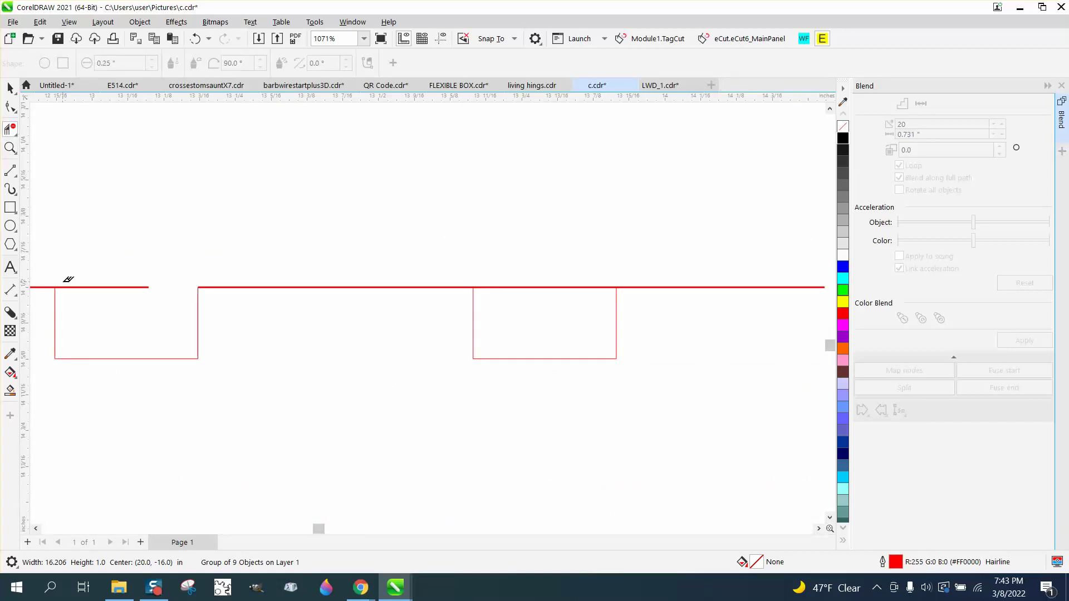
{"action": "left_click_drag", "start_coordinate": [95, 298], "coordinate": [185, 307]}
{"action": "left_click_drag", "start_coordinate": [494, 290], "coordinate": [609, 301]}
{"action": "scroll", "coordinate": [430, 266], "scroll_direction": "down", "scroll_amount": 2}
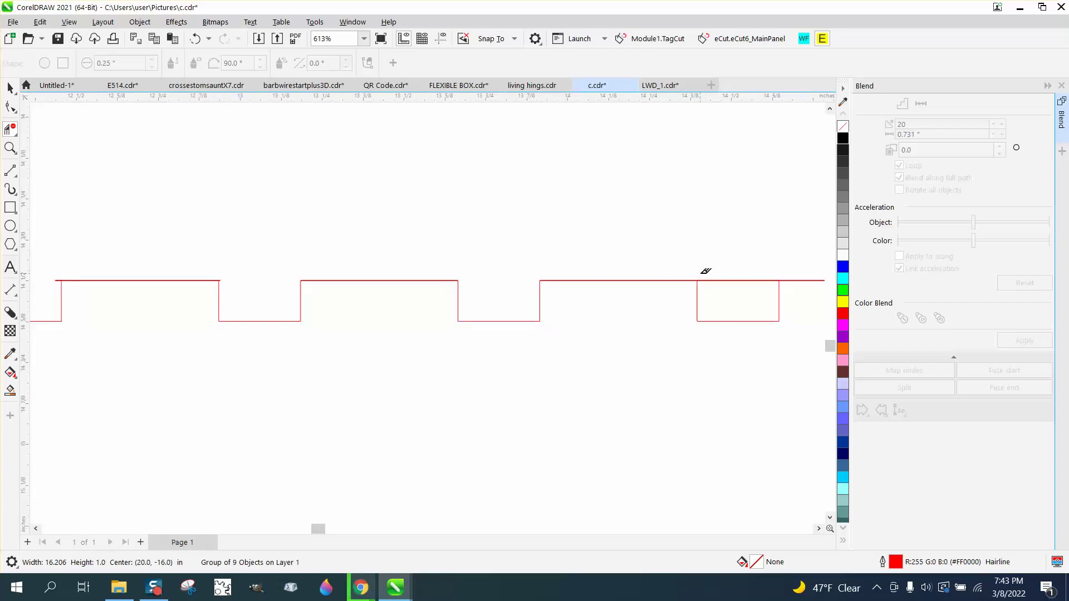
{"action": "mouse_move", "coordinate": [700, 273]}
{"action": "left_mouse_down"}
{"action": "mouse_move", "coordinate": [733, 291]}
{"action": "mouse_move", "coordinate": [778, 294]}
{"action": "left_mouse_up"}
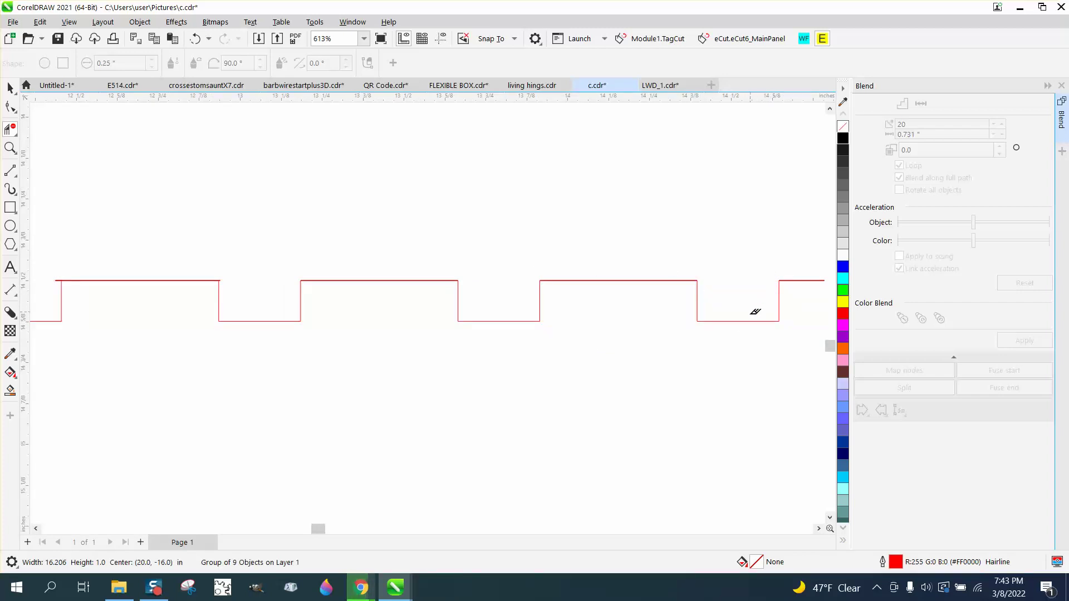
Delete the strip edge segments above the fifth through eighth lower tabs with Virtual Segment Delete.
{"action": "left_click", "coordinate": [818, 529]}
{"action": "left_click", "coordinate": [819, 529]}
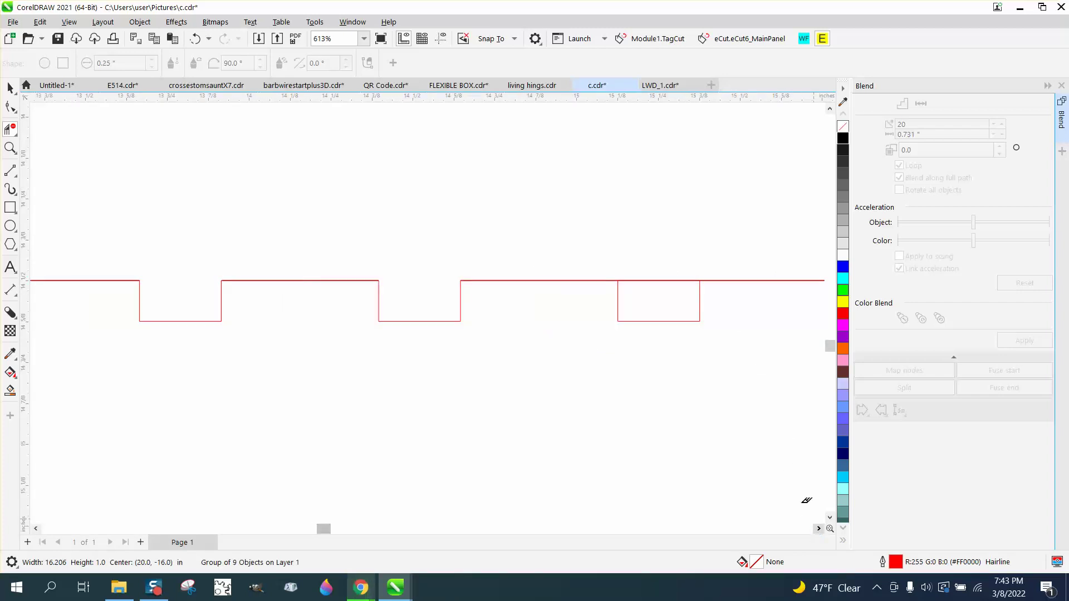
{"action": "mouse_move", "coordinate": [622, 278]}
{"action": "left_mouse_down"}
{"action": "mouse_move", "coordinate": [698, 291]}
{"action": "mouse_move", "coordinate": [401, 296]}
{"action": "left_mouse_up"}
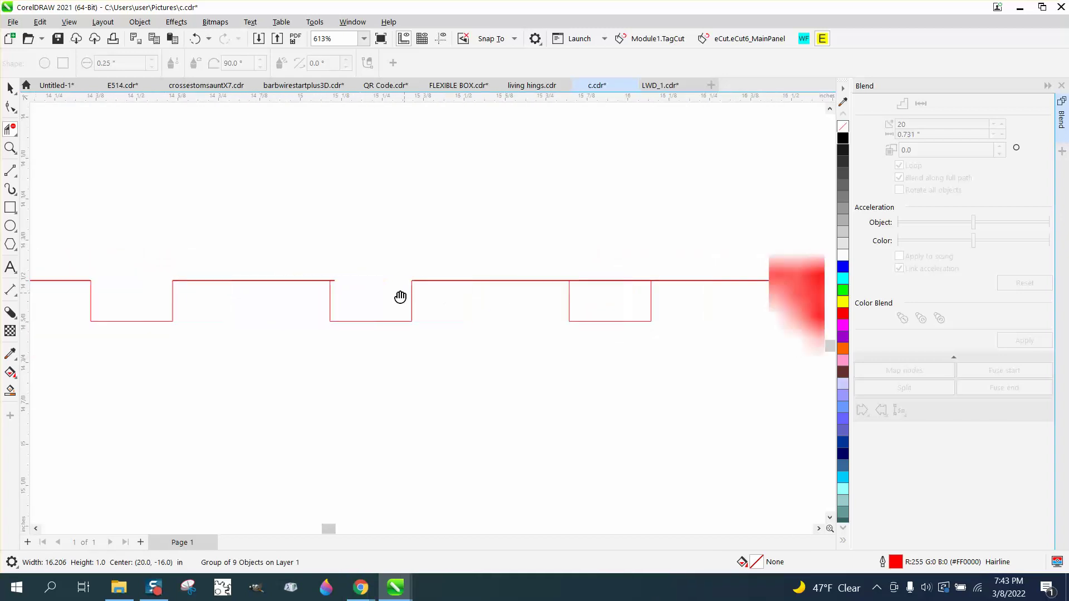
{"action": "left_click_drag", "start_coordinate": [558, 278], "coordinate": [638, 294]}
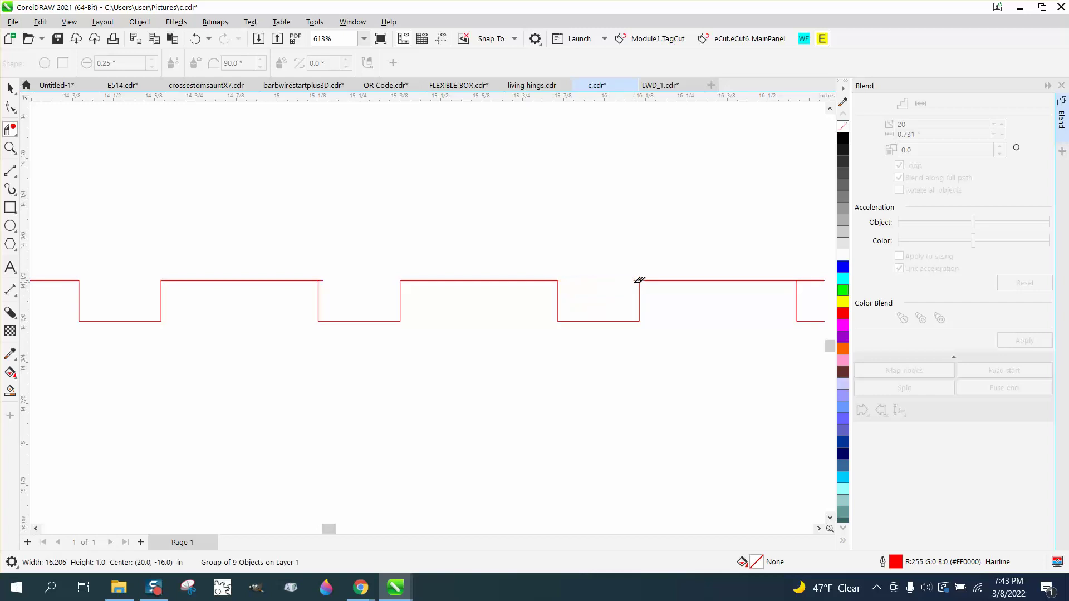
{"action": "mouse_move", "coordinate": [730, 296]}
{"action": "left_mouse_down"}
{"action": "mouse_move", "coordinate": [561, 303]}
{"action": "mouse_move", "coordinate": [606, 296]}
{"action": "left_mouse_up"}
{"action": "scroll", "coordinate": [550, 280], "scroll_direction": "down", "scroll_amount": 1}
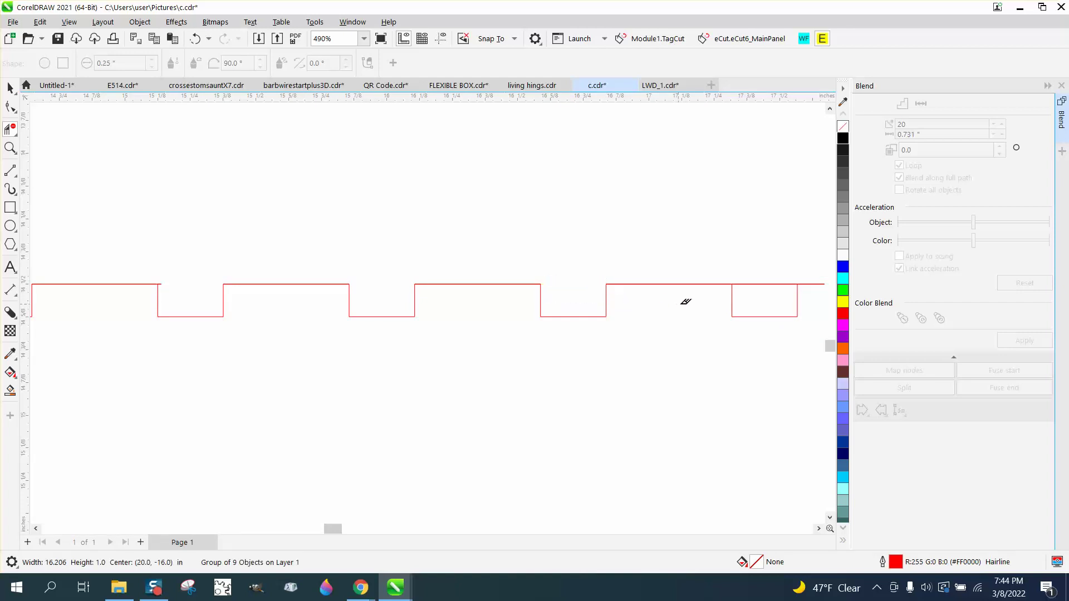
{"action": "scroll", "coordinate": [690, 312], "scroll_direction": "down", "scroll_amount": 1}
{"action": "mouse_move", "coordinate": [689, 312]}
{"action": "left_mouse_down"}
{"action": "mouse_move", "coordinate": [561, 322]}
{"action": "mouse_move", "coordinate": [460, 290]}
{"action": "mouse_move", "coordinate": [519, 294]}
{"action": "left_mouse_up"}
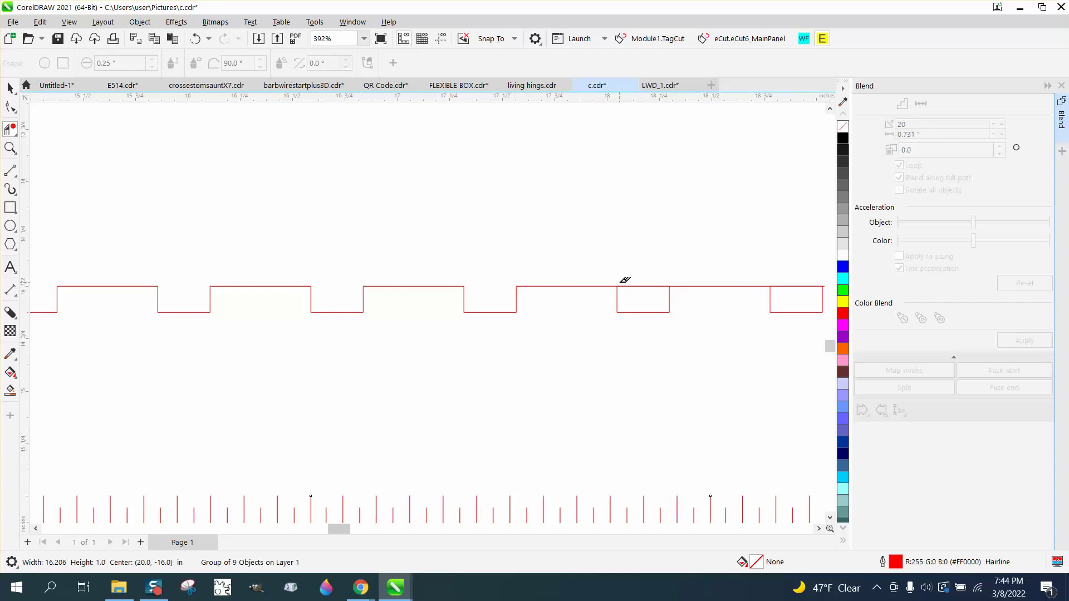
Undo the accidental deletion of the whole ninth lower tab, and delete only the strip edge segments above the ninth and tenth lower tabs.
{"action": "left_click_drag", "start_coordinate": [621, 281], "coordinate": [676, 295]}
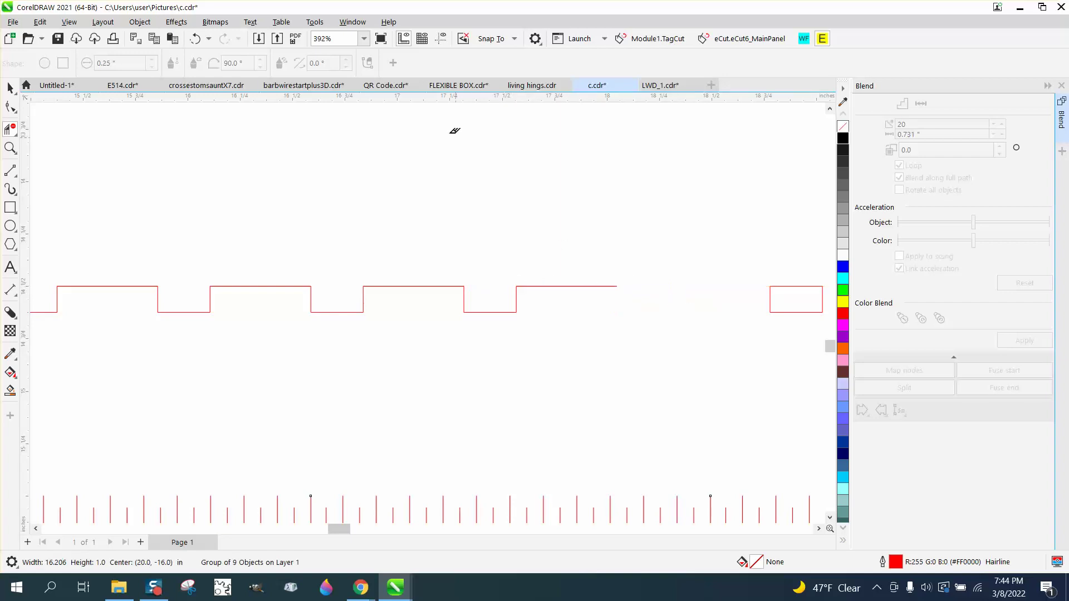
{"action": "left_click", "coordinate": [195, 38]}
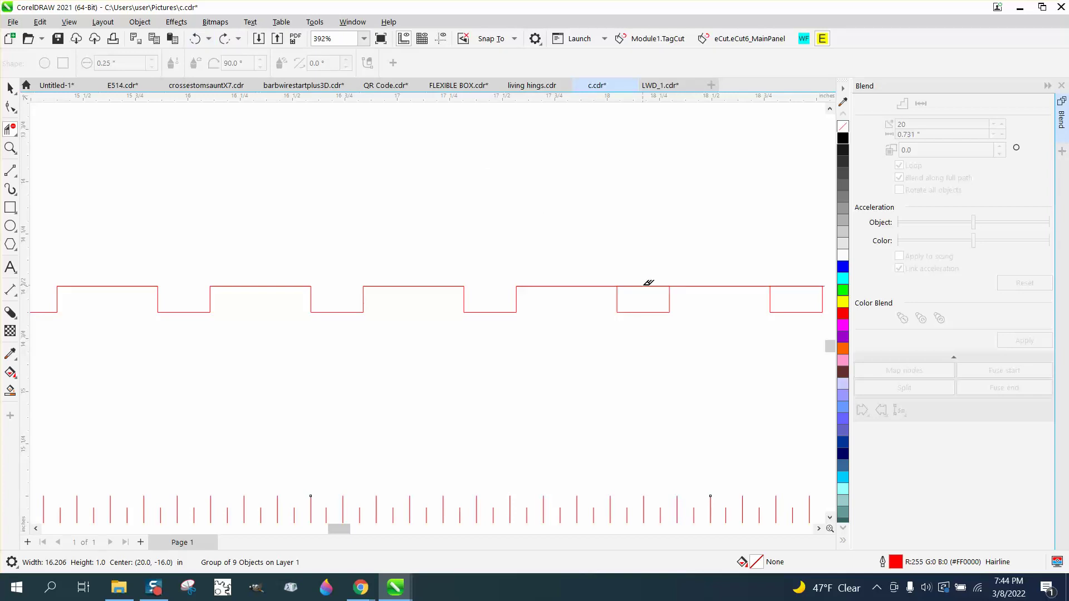
{"action": "left_click_drag", "start_coordinate": [635, 279], "coordinate": [668, 292]}
{"action": "left_click_drag", "start_coordinate": [774, 285], "coordinate": [816, 289]}
{"action": "scroll", "coordinate": [747, 301], "scroll_direction": "down", "scroll_amount": 5}
{"action": "scroll", "coordinate": [734, 321], "scroll_direction": "down", "scroll_amount": 1}
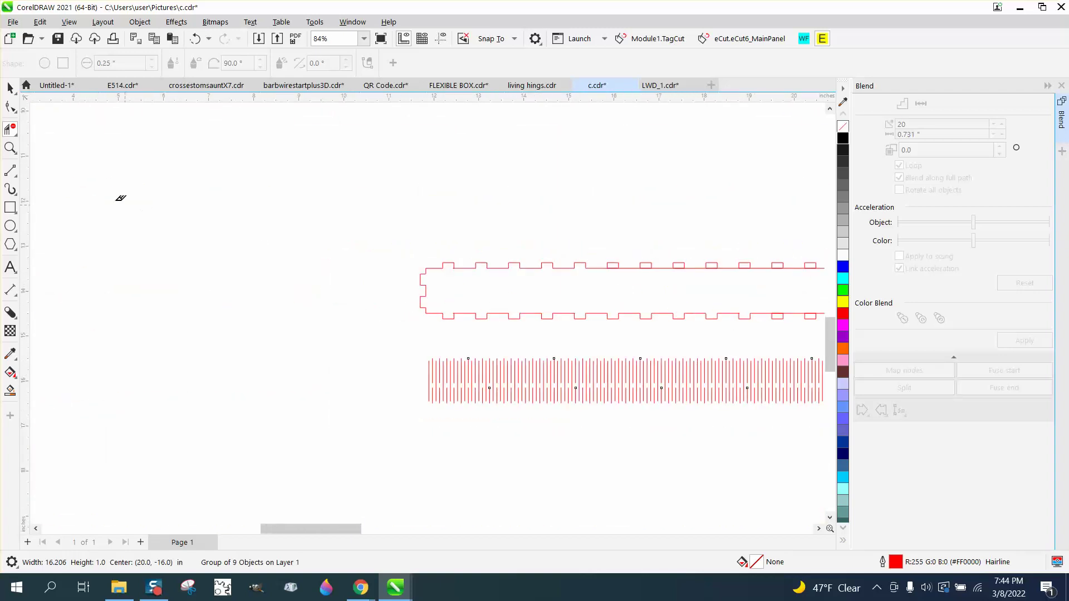
Delete the strip edge segment above the eleventh lower tab with Virtual Segment Delete.
{"action": "left_click", "coordinate": [10, 147]}
{"action": "scroll", "coordinate": [709, 331], "scroll_direction": "down", "scroll_amount": 2}
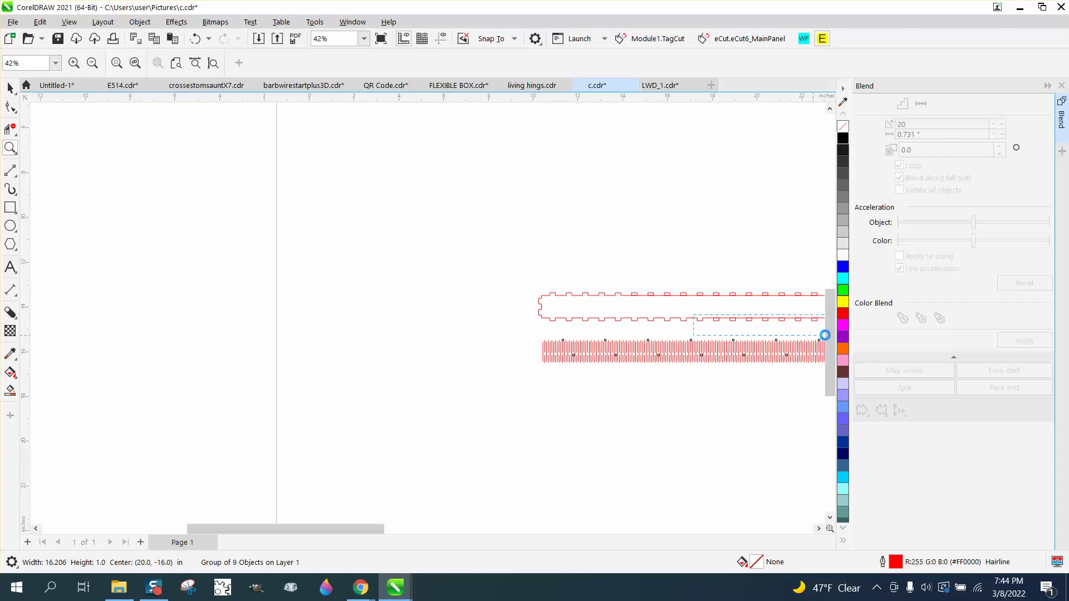
{"action": "scroll", "coordinate": [768, 323], "scroll_direction": "up", "scroll_amount": 5}
{"action": "left_click", "coordinate": [10, 129]}
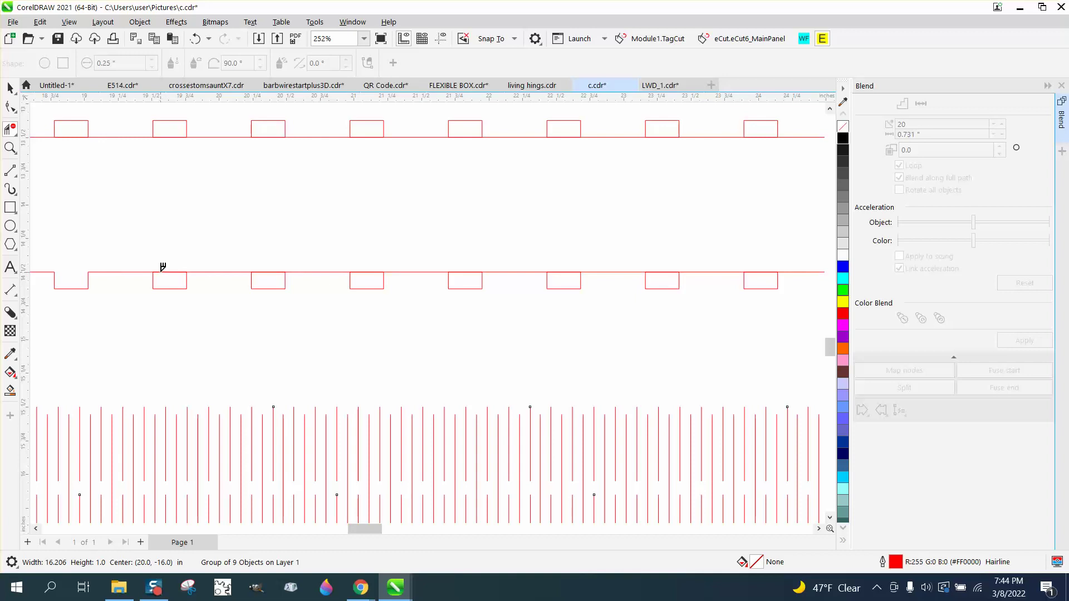
{"action": "left_click", "coordinate": [184, 271]}
Select the twelfth lower tab and set its outline width to Hairline.
{"action": "left_click", "coordinate": [10, 147]}
{"action": "left_click_drag", "start_coordinate": [139, 246], "coordinate": [365, 306]}
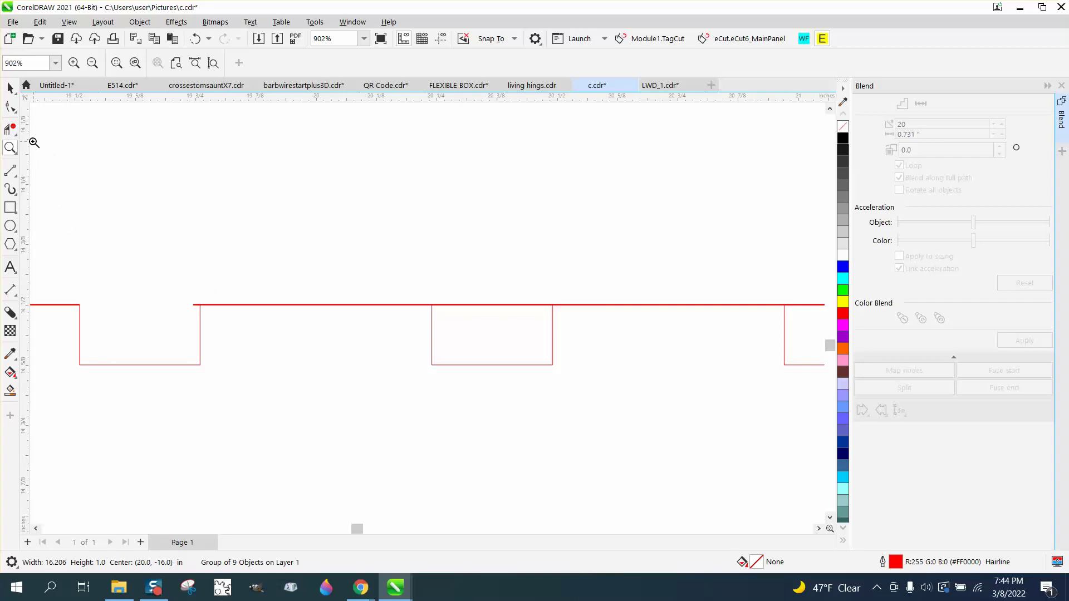
{"action": "left_click", "coordinate": [10, 87]}
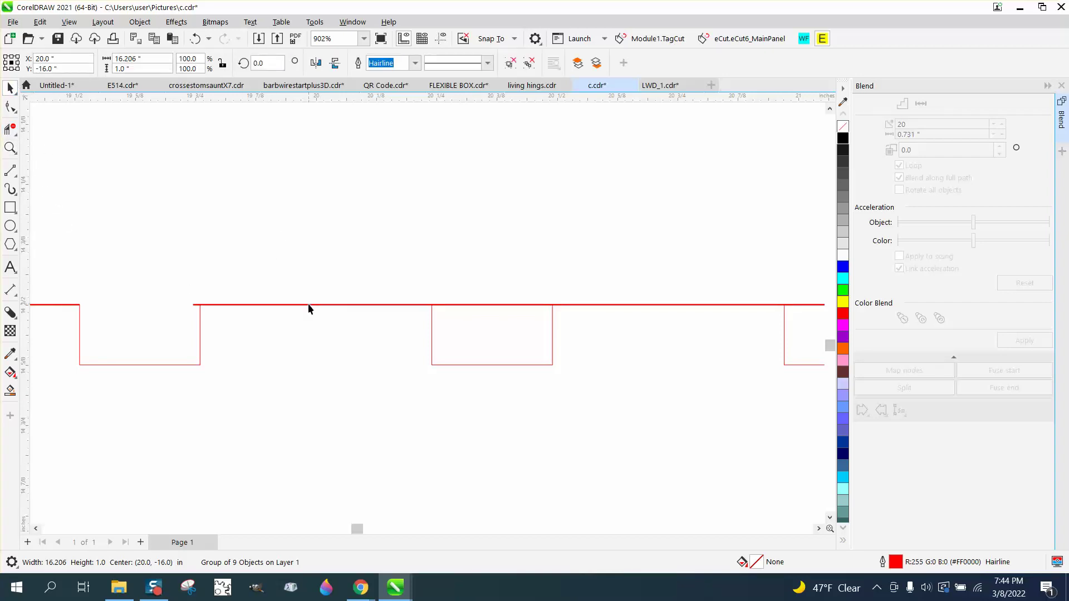
{"action": "left_click", "coordinate": [309, 305], "text": "ctrl"}
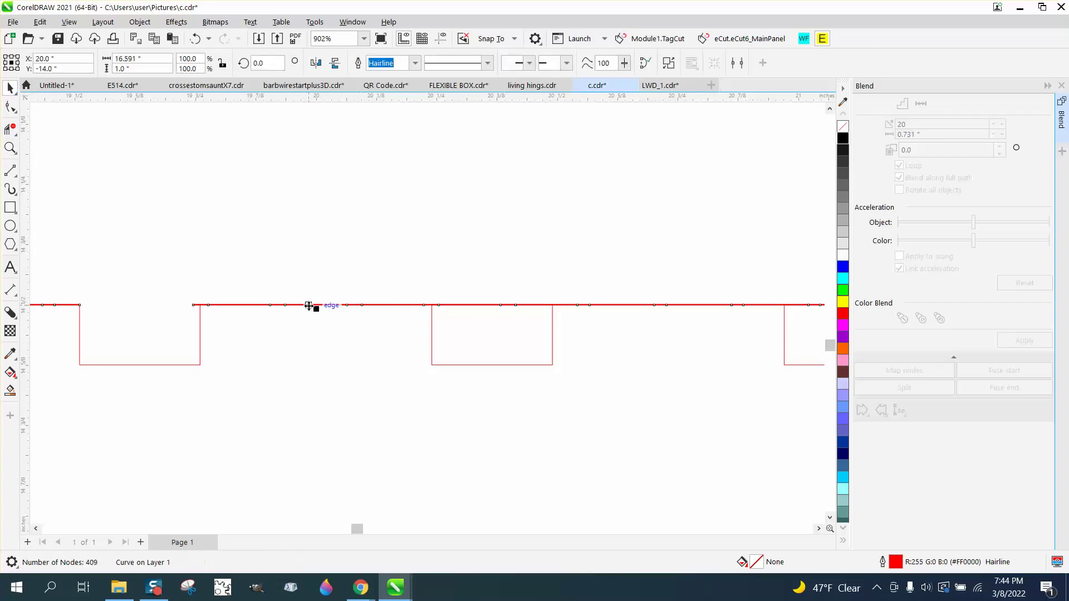
{"action": "left_click", "coordinate": [432, 329], "text": "ctrl"}
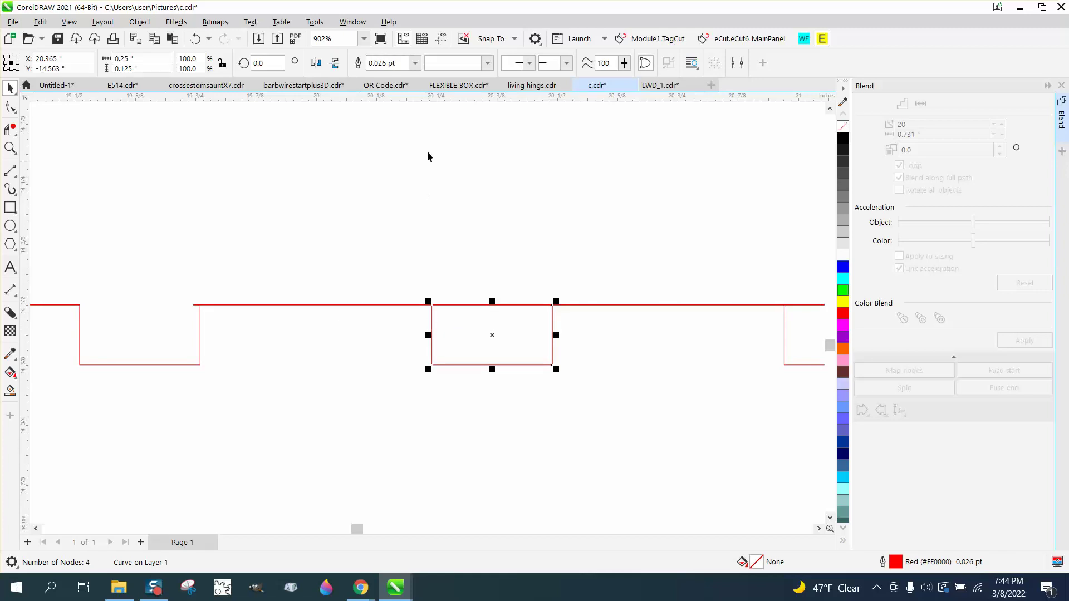
{"action": "left_click", "coordinate": [416, 64]}
{"action": "left_click", "coordinate": [384, 82]}
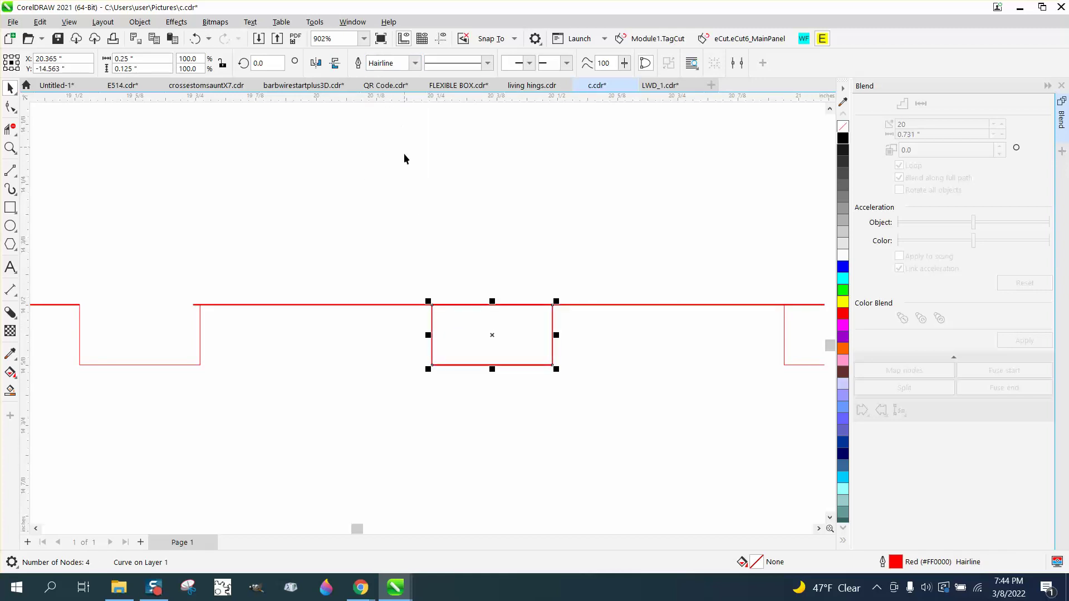
Delete the edge remnant at the eleventh lower tab and the strip edge segments above the twelfth and thirteenth lower tabs.
{"action": "left_click", "coordinate": [10, 129]}
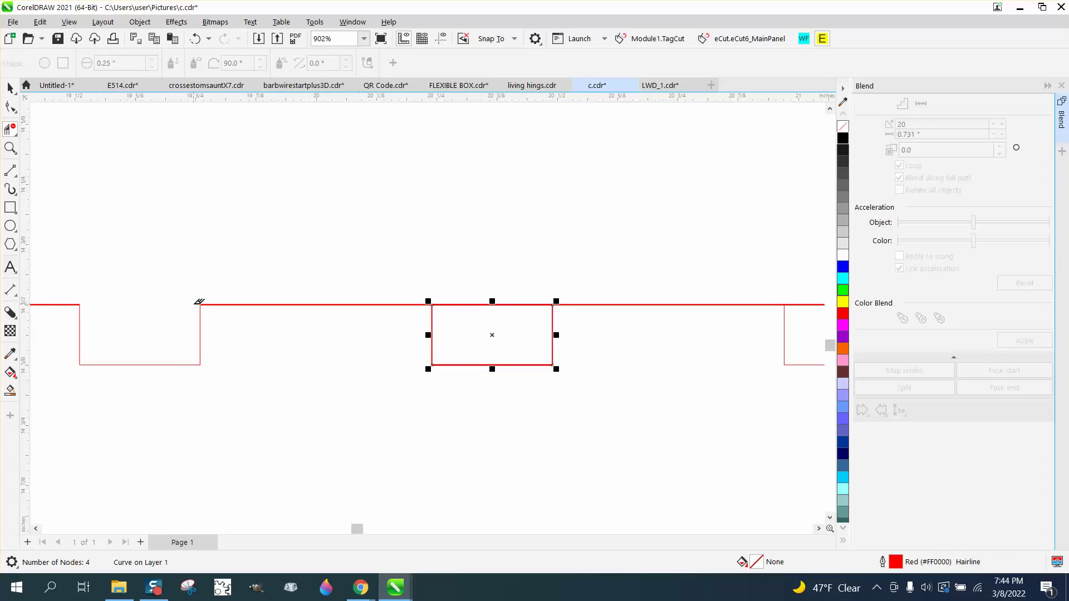
{"action": "left_click", "coordinate": [532, 304]}
{"action": "left_click", "coordinate": [438, 305]}
{"action": "scroll", "coordinate": [354, 312], "scroll_direction": "down", "scroll_amount": 2}
{"action": "left_click_drag", "start_coordinate": [640, 299], "coordinate": [708, 321]}
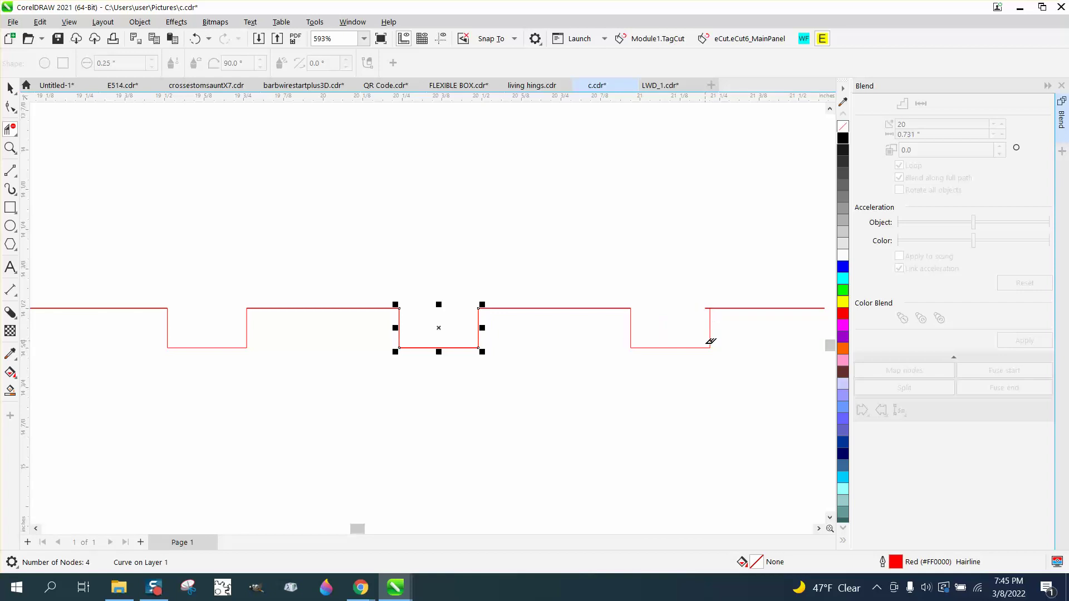
{"action": "left_click", "coordinate": [705, 305]}
Delete the strip edge segments above the fourteenth, fifteenth and seventeenth lower tabs with Virtual Segment Delete.
{"action": "left_click_drag", "start_coordinate": [356, 528], "coordinate": [366, 528]}
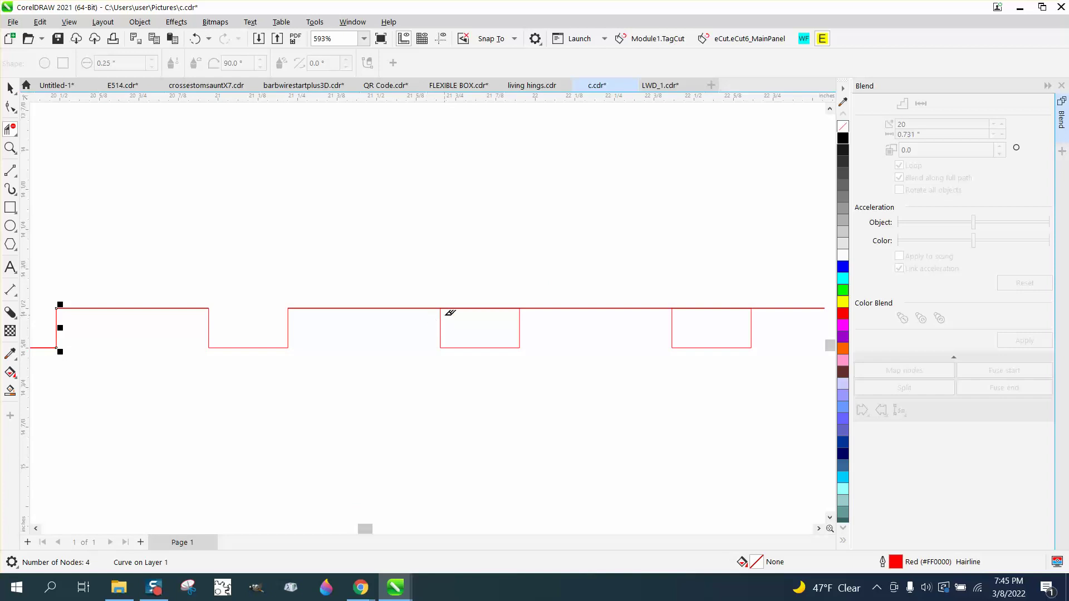
{"action": "left_click_drag", "start_coordinate": [444, 305], "coordinate": [517, 314]}
{"action": "left_click_drag", "start_coordinate": [677, 306], "coordinate": [749, 317]}
{"action": "left_click_drag", "start_coordinate": [369, 528], "coordinate": [380, 529]}
{"action": "left_click_drag", "start_coordinate": [538, 303], "coordinate": [610, 322]}
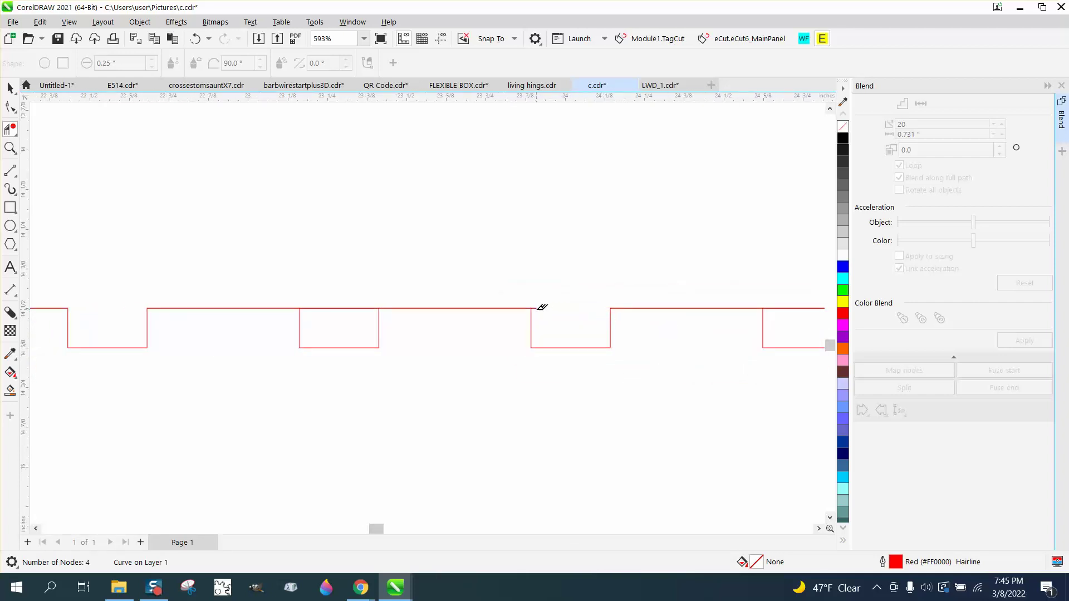
Delete the strip edge segments above the eighteenth through twenty-first lower tabs with Virtual Segment Delete.
{"action": "scroll", "coordinate": [570, 349], "scroll_direction": "down", "scroll_amount": 1}
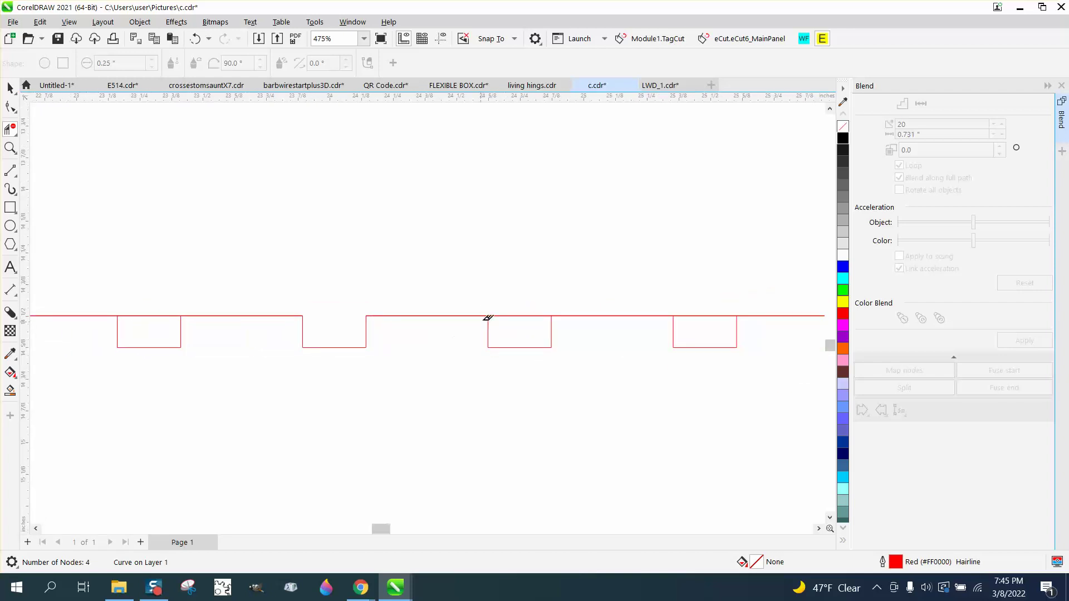
{"action": "left_click_drag", "start_coordinate": [491, 315], "coordinate": [554, 318]}
{"action": "left_click_drag", "start_coordinate": [676, 310], "coordinate": [394, 327]}
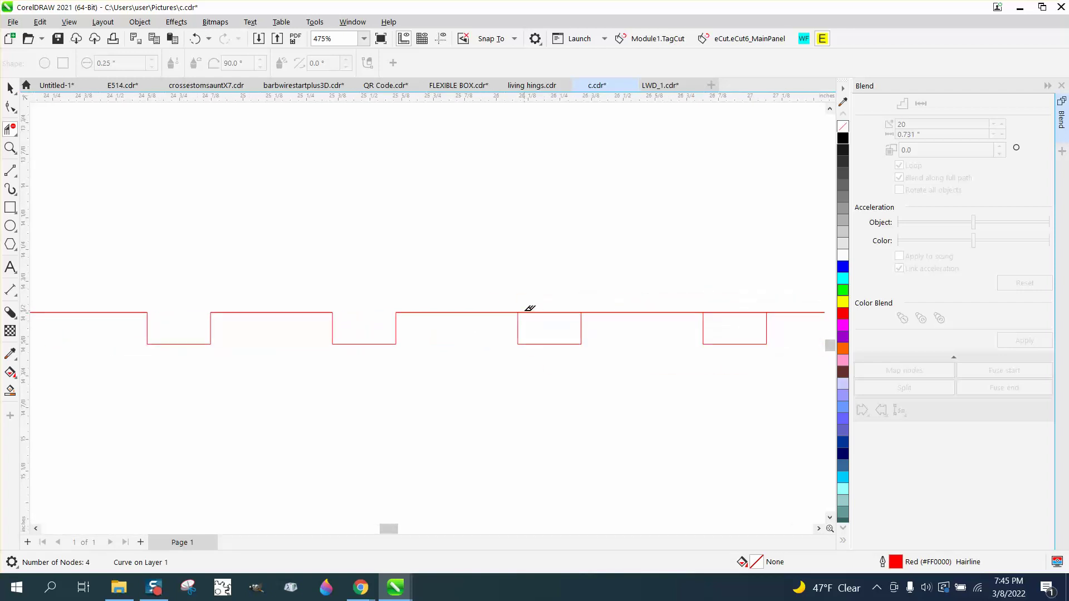
{"action": "left_click_drag", "start_coordinate": [524, 310], "coordinate": [579, 320]}
{"action": "left_click_drag", "start_coordinate": [711, 305], "coordinate": [771, 319]}
Delete the strip edge segment above the last lower tab with Virtual Segment Delete.
{"action": "mouse_move", "coordinate": [392, 531]}
{"action": "left_mouse_down"}
{"action": "mouse_move", "coordinate": [423, 533]}
{"action": "mouse_move", "coordinate": [401, 532]}
{"action": "left_mouse_up"}
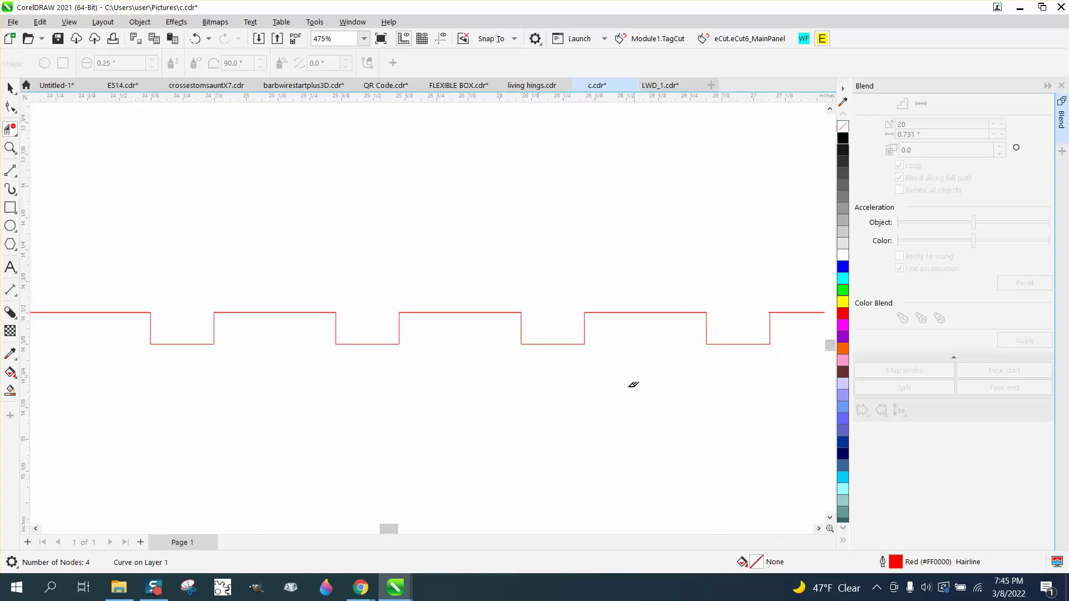
{"action": "left_click_drag", "start_coordinate": [658, 399], "coordinate": [563, 400]}
{"action": "scroll", "coordinate": [504, 396], "scroll_direction": "right", "scroll_amount": 3}
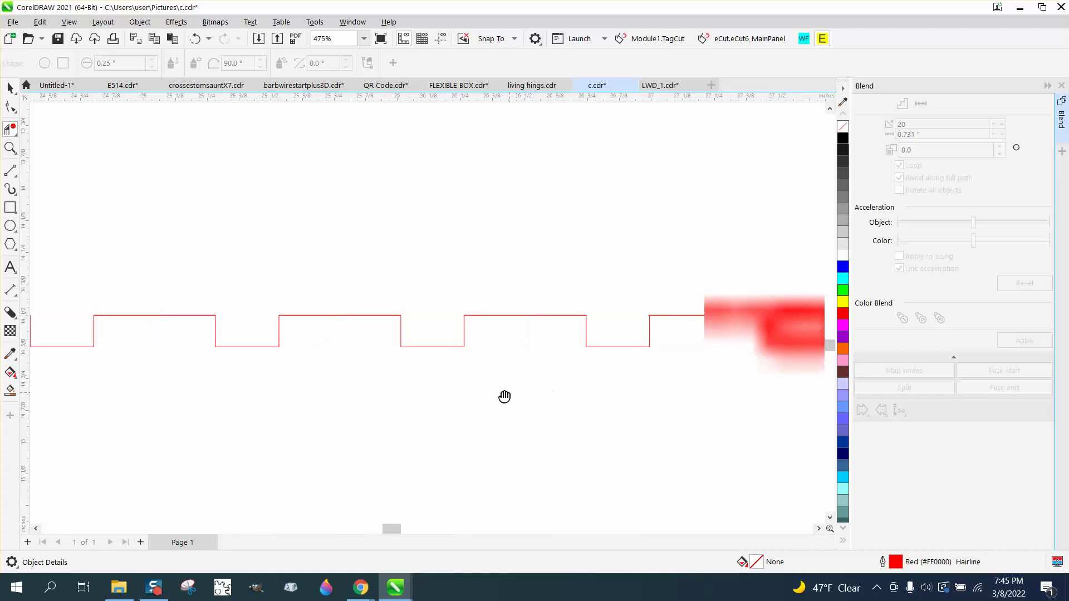
{"action": "left_click", "coordinate": [665, 311]}
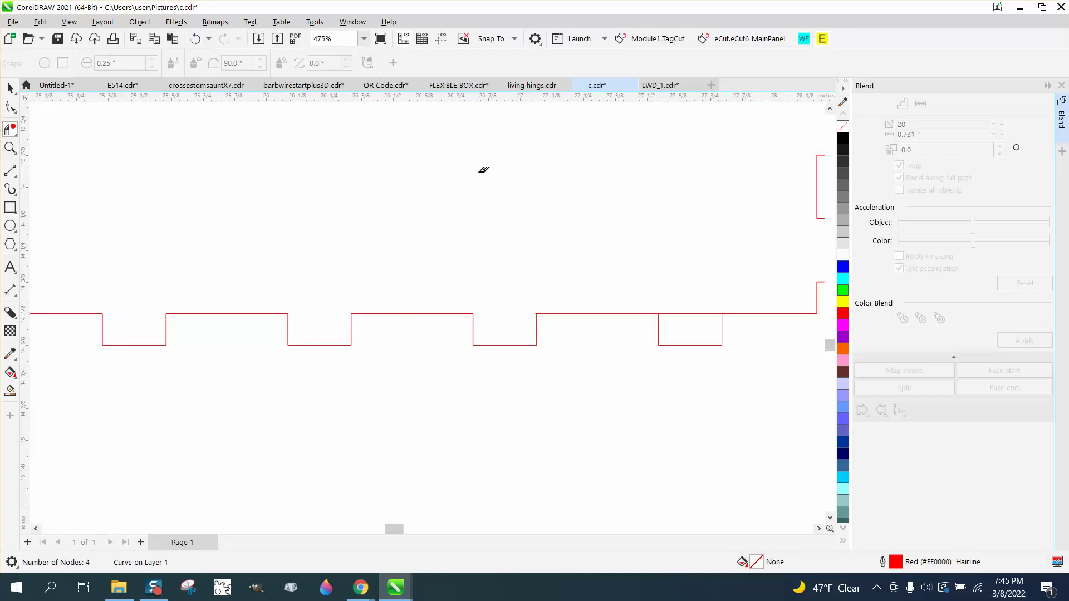
{"action": "left_click", "coordinate": [707, 314]}
{"action": "left_click", "coordinate": [678, 314]}
Deselect the tab and create an orange filled shape from the inside of the tabbed strip outline with Smart Fill.
{"action": "scroll", "coordinate": [623, 336], "scroll_direction": "down", "scroll_amount": 5}
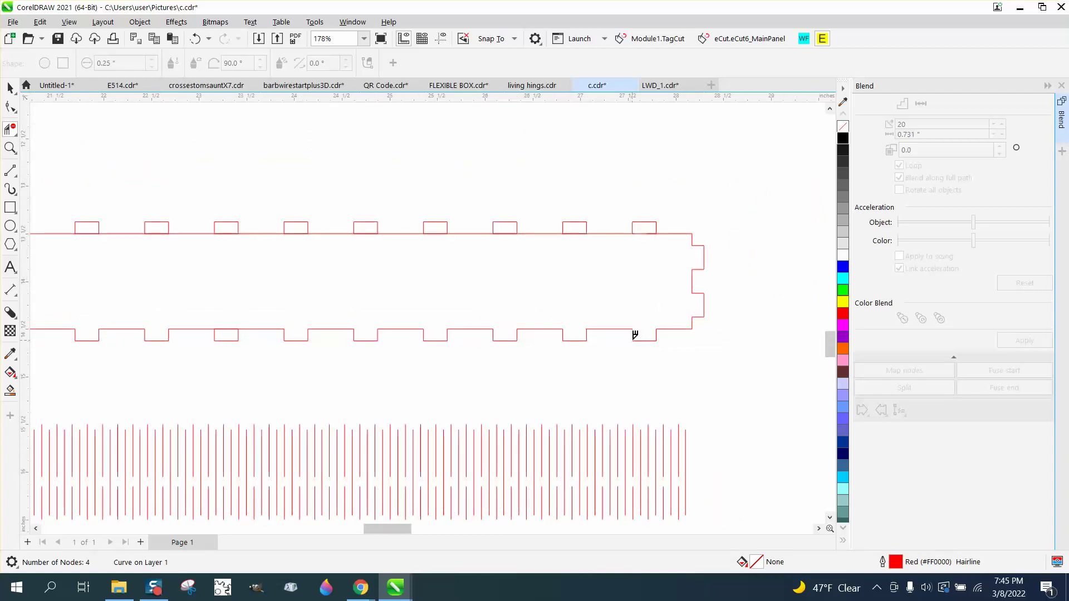
{"action": "scroll", "coordinate": [667, 349], "scroll_direction": "down", "scroll_amount": 1}
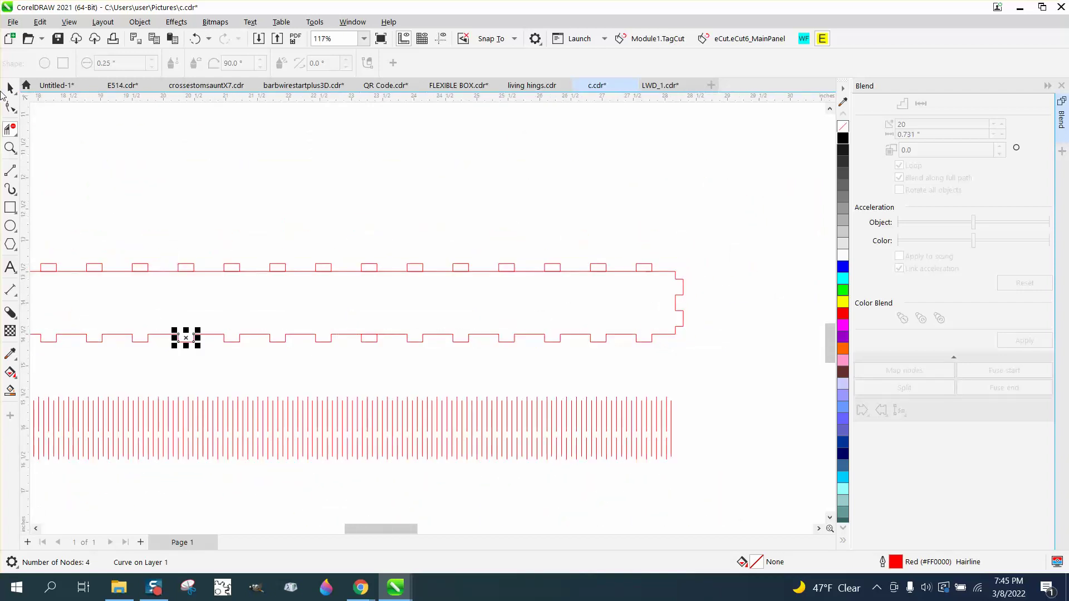
{"action": "left_click", "coordinate": [9, 88]}
{"action": "scroll", "coordinate": [344, 238], "scroll_direction": "down", "scroll_amount": 5}
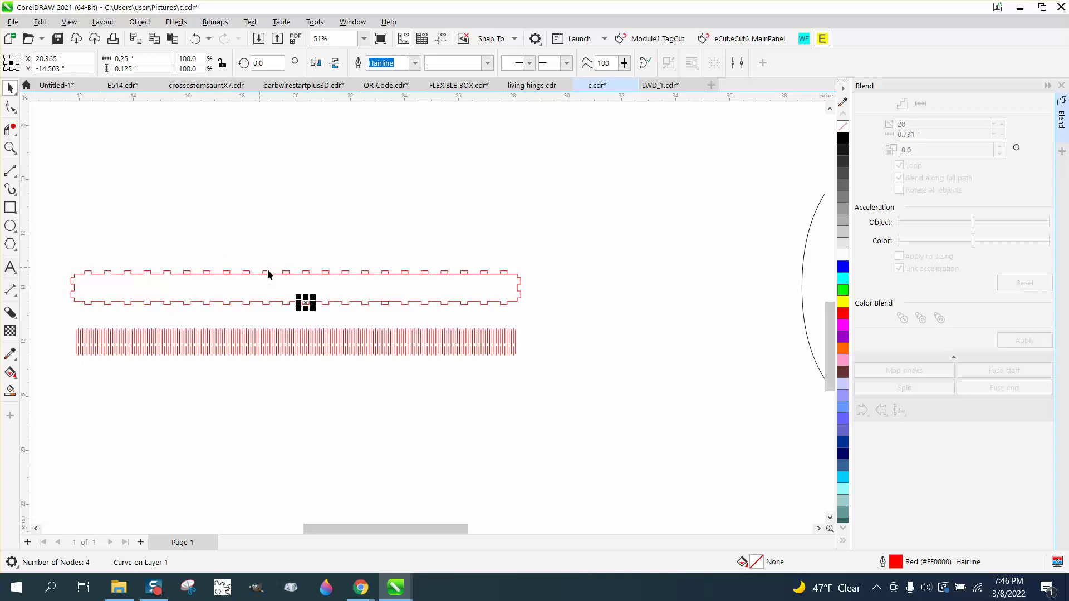
{"action": "left_click", "coordinate": [349, 288]}
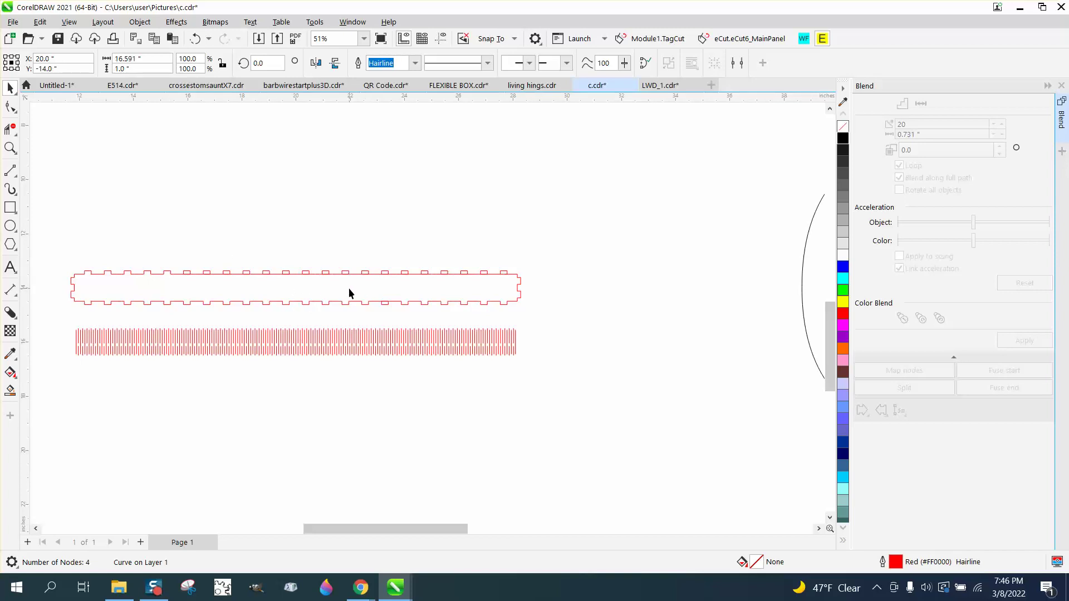
{"action": "left_click", "coordinate": [10, 392]}
{"action": "left_click", "coordinate": [264, 284]}
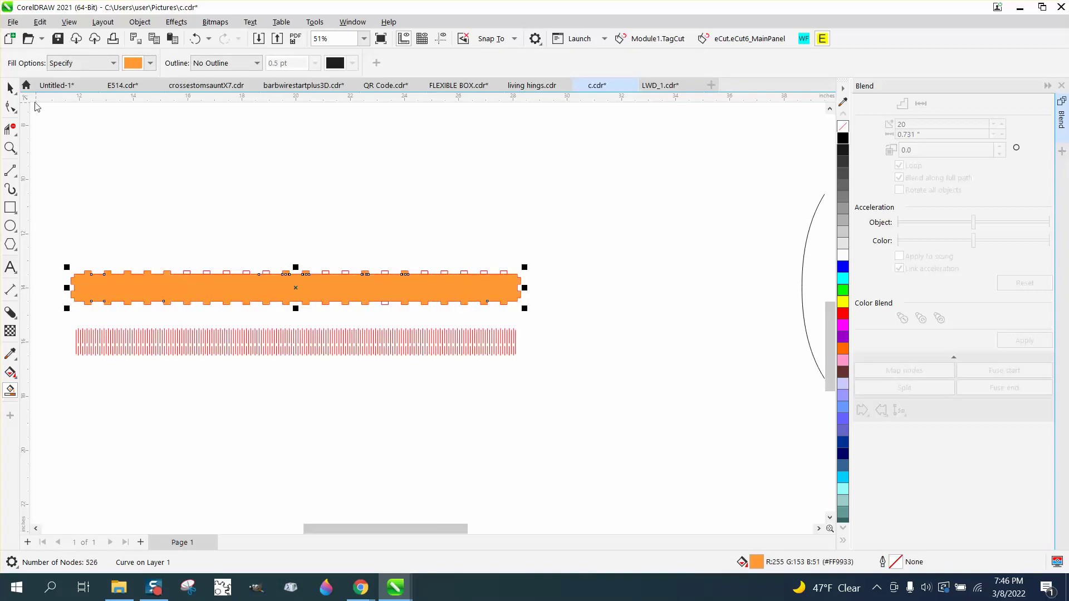
Move the orange filled shape above the red strip, remove its fill and give it a black outline.
{"action": "left_click", "coordinate": [10, 87]}
{"action": "left_click_drag", "start_coordinate": [300, 274], "coordinate": [302, 211]}
{"action": "left_click", "coordinate": [844, 126]}
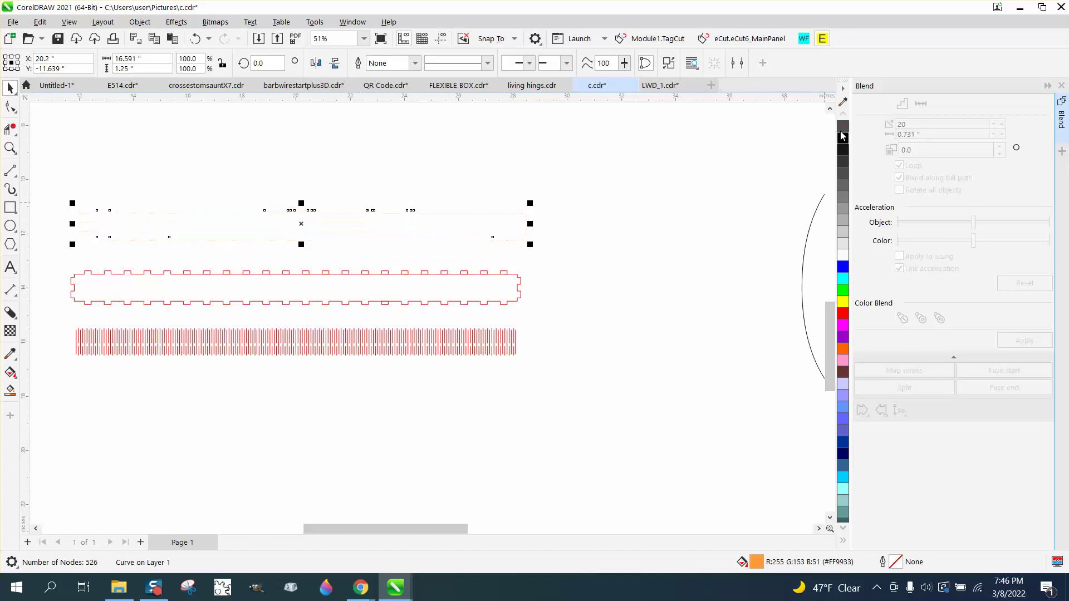
{"action": "right_click", "coordinate": [843, 137]}
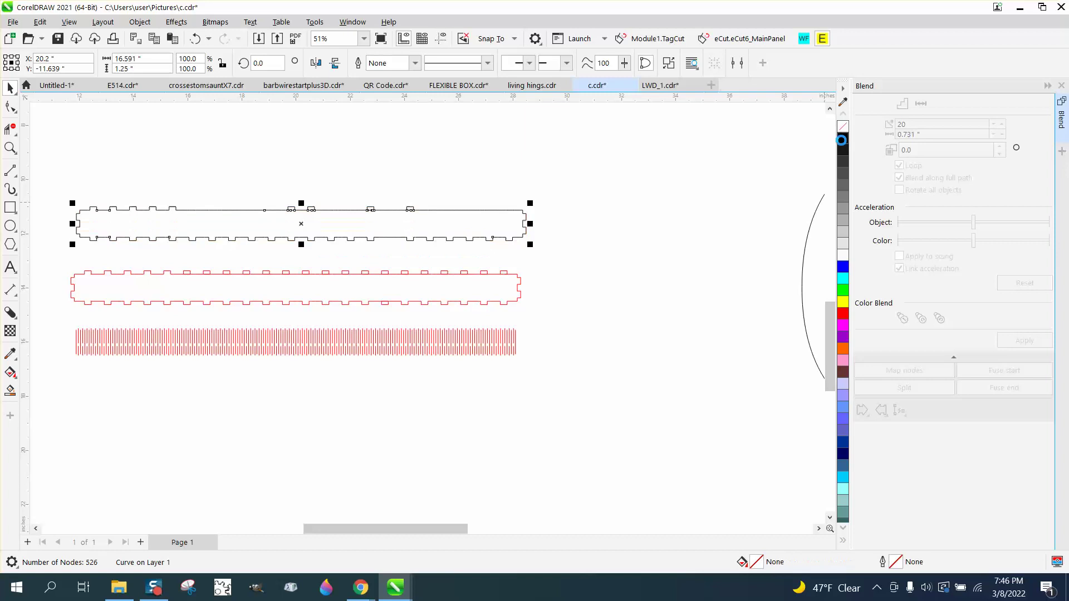
{"action": "left_click", "coordinate": [10, 148]}
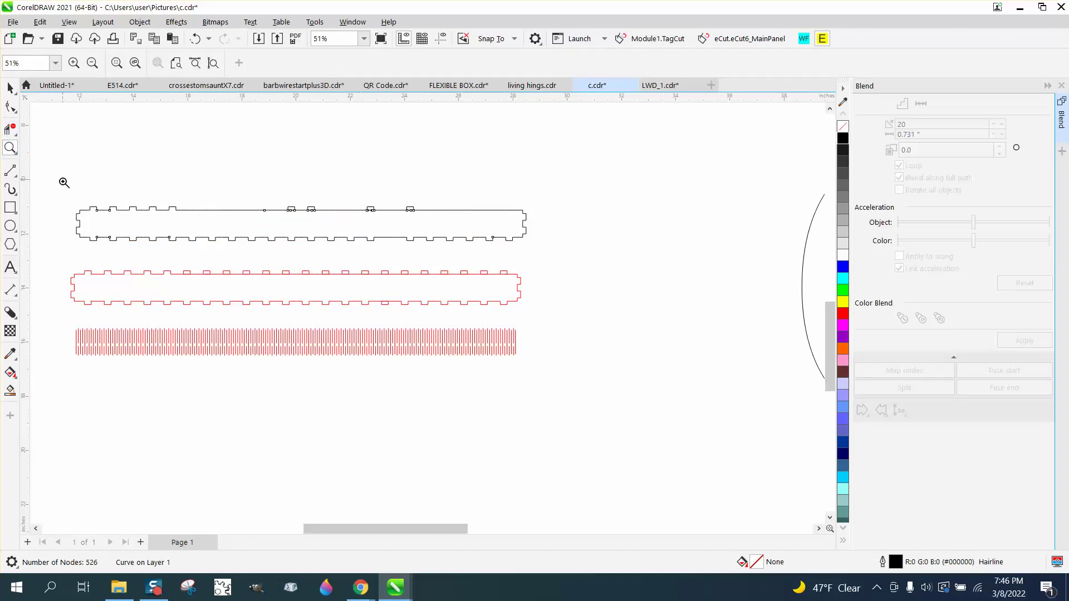
Break the black strip outline apart at the node on its upper-left body corner.
{"action": "left_click_drag", "start_coordinate": [60, 188], "coordinate": [589, 252]}
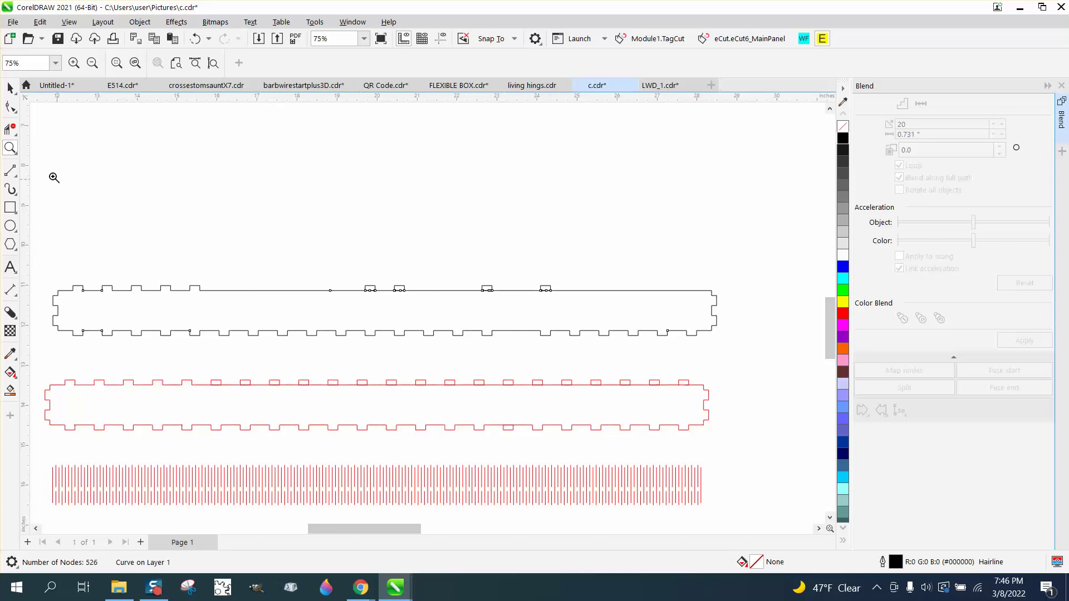
{"action": "left_click", "coordinate": [12, 107]}
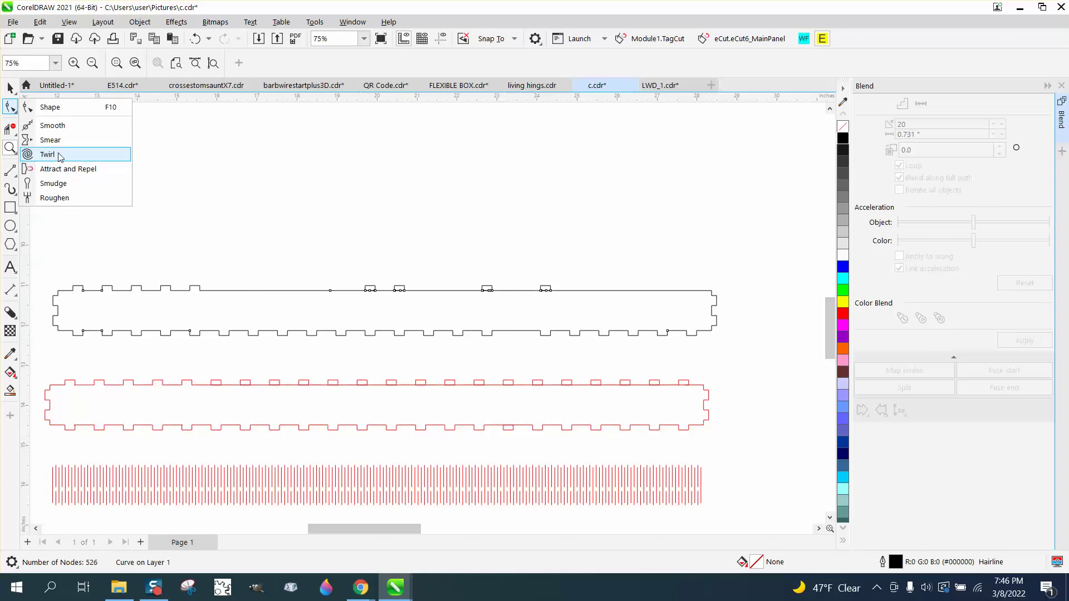
{"action": "left_click", "coordinate": [55, 107]}
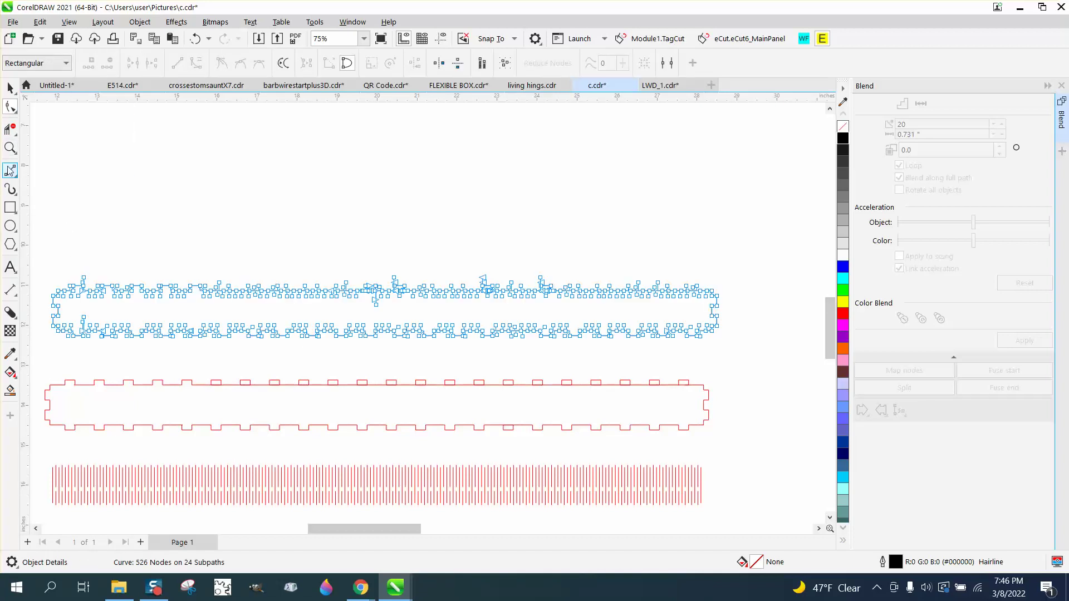
{"action": "left_click", "coordinate": [10, 148]}
{"action": "left_click_drag", "start_coordinate": [59, 271], "coordinate": [150, 310]}
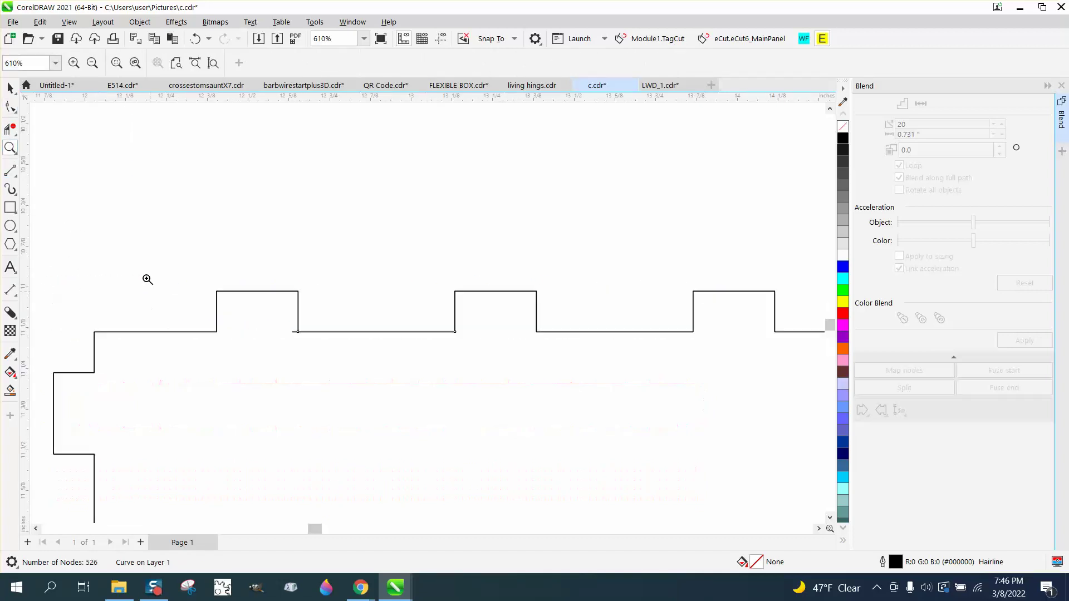
{"action": "left_click", "coordinate": [18, 112]}
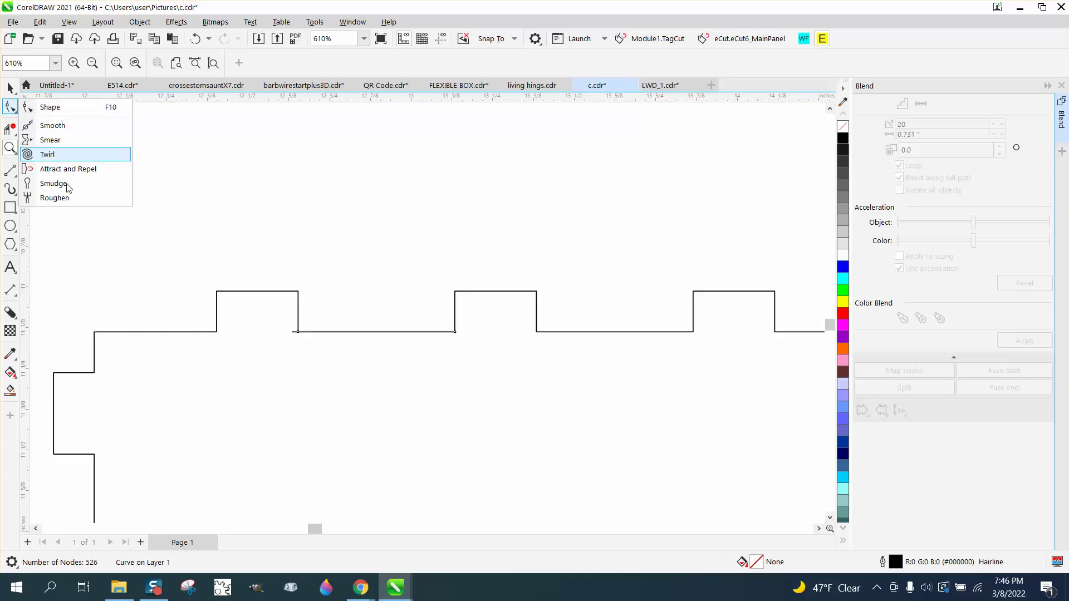
{"action": "left_click", "coordinate": [97, 333]}
{"action": "left_click", "coordinate": [15, 110]}
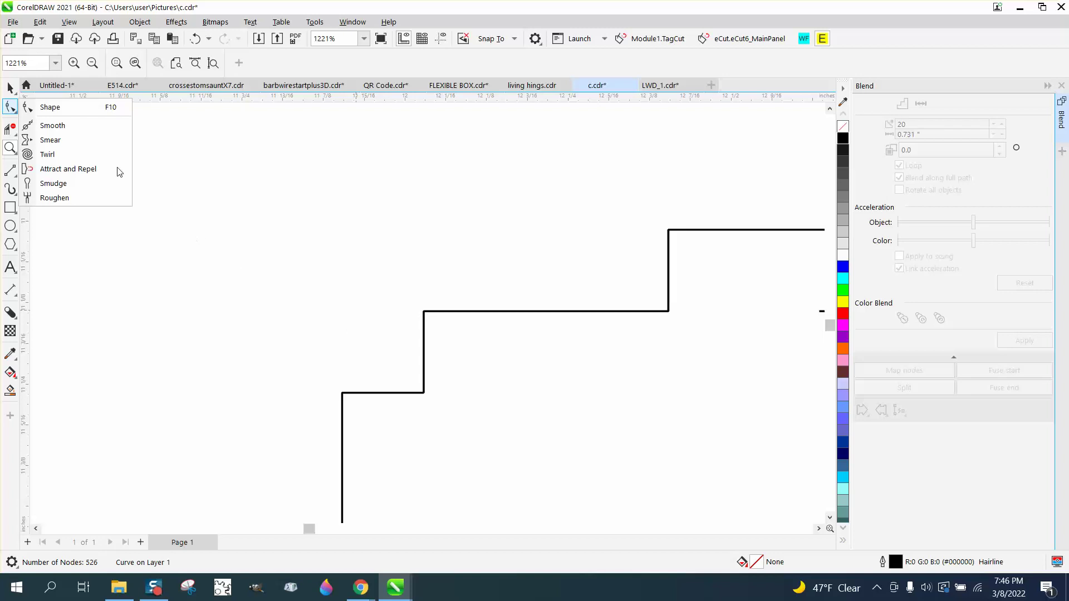
{"action": "left_click", "coordinate": [92, 118]}
{"action": "scroll", "coordinate": [323, 239], "scroll_direction": "down", "scroll_amount": 2}
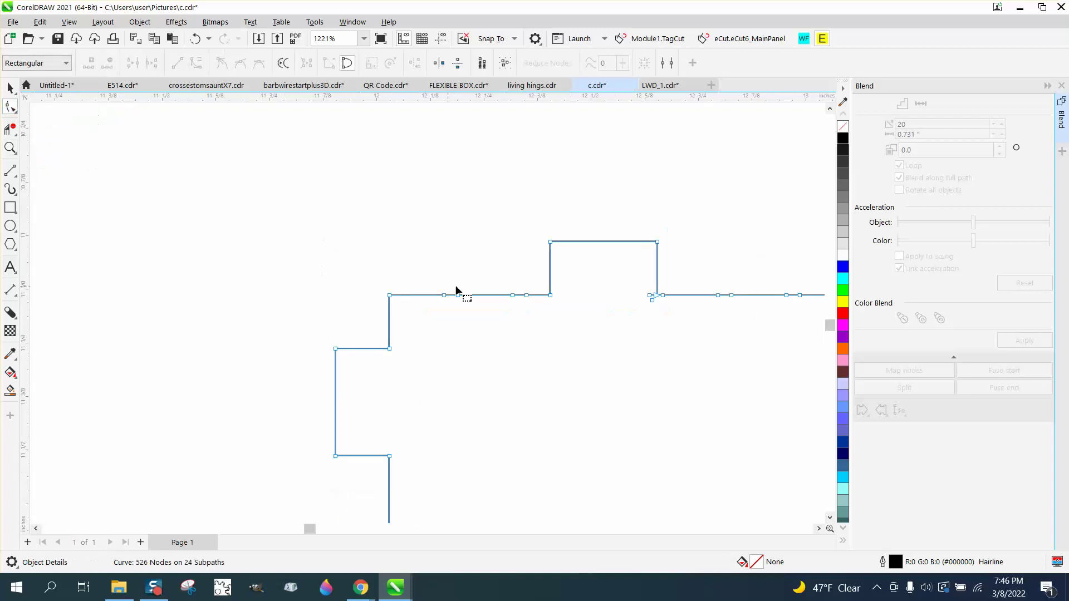
{"action": "left_click", "coordinate": [389, 295]}
{"action": "right_click", "coordinate": [390, 299]}
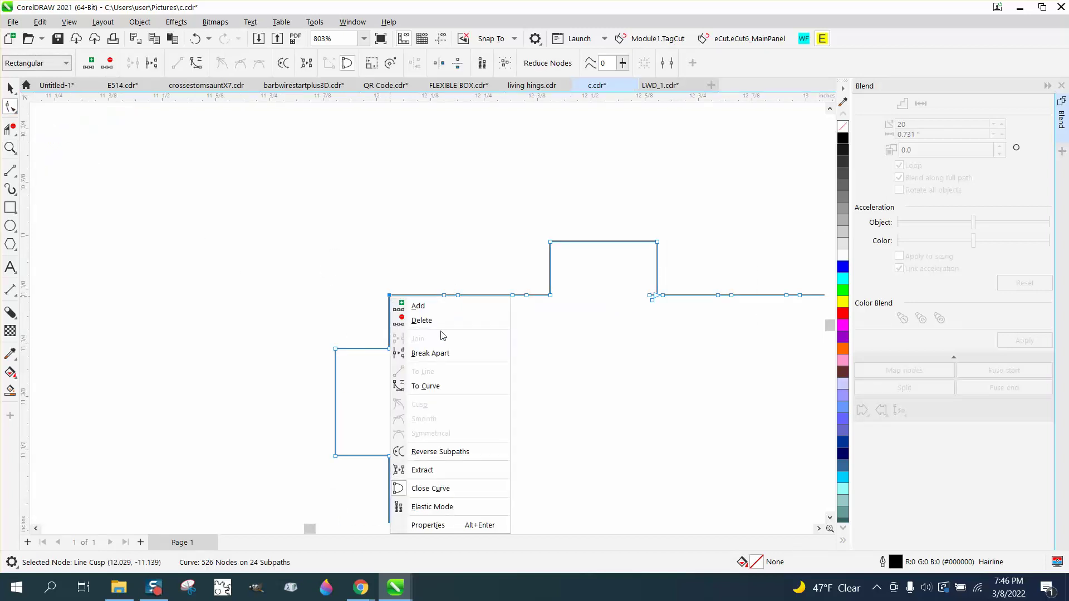
{"action": "left_click", "coordinate": [412, 352]}
Break the black strip outline apart at the node on its upper-right body corner.
{"action": "scroll", "coordinate": [201, 296], "scroll_direction": "down", "scroll_amount": 5}
{"action": "scroll", "coordinate": [335, 312], "scroll_direction": "down", "scroll_amount": 6}
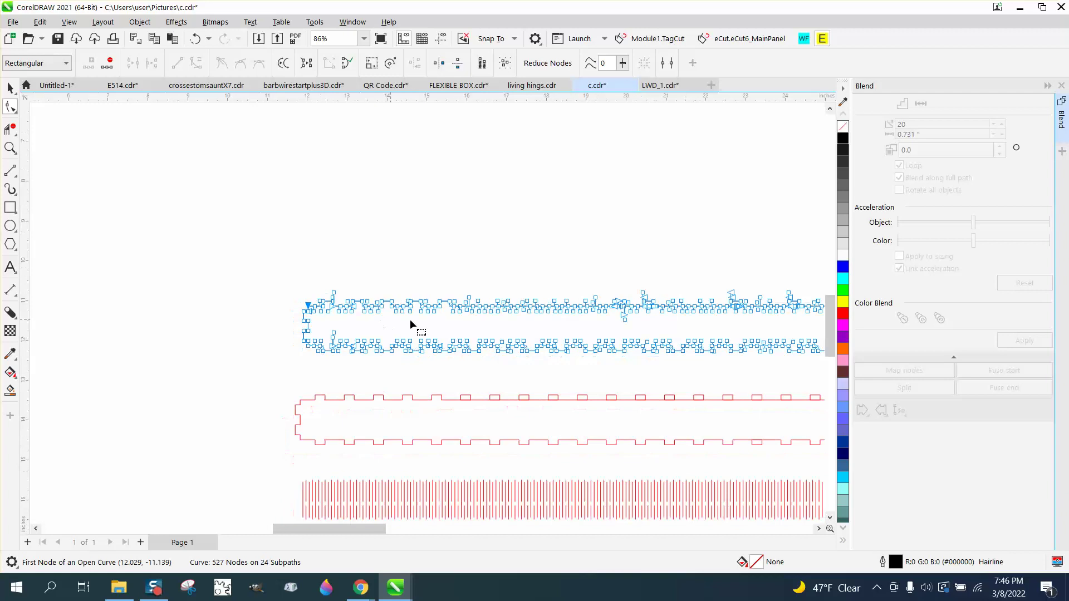
{"action": "left_click_drag", "start_coordinate": [352, 529], "coordinate": [429, 529]}
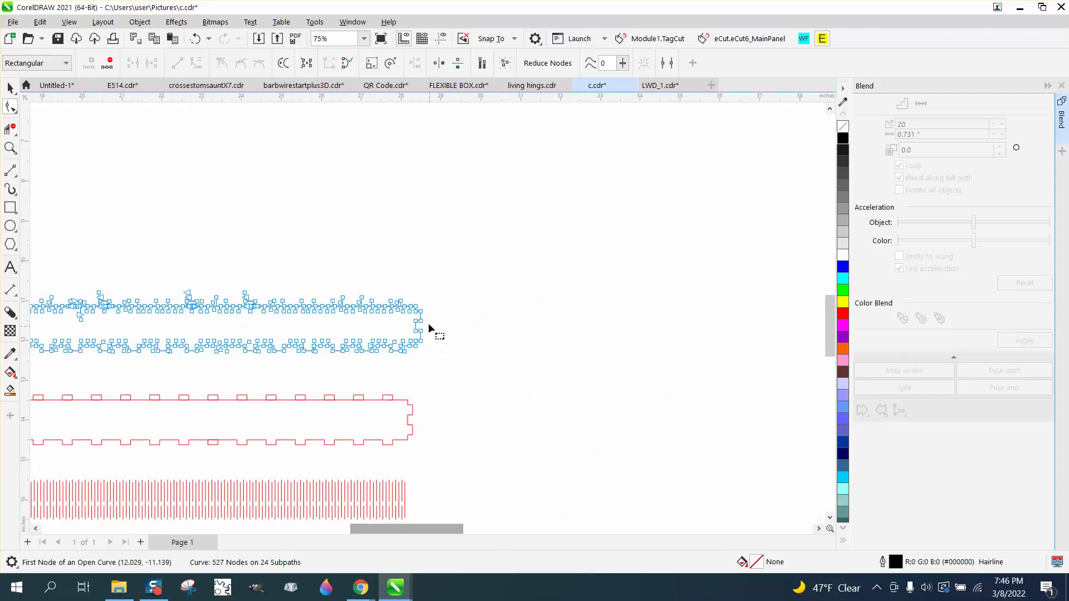
{"action": "left_click", "coordinate": [10, 148]}
{"action": "left_click_drag", "start_coordinate": [397, 299], "coordinate": [473, 323]}
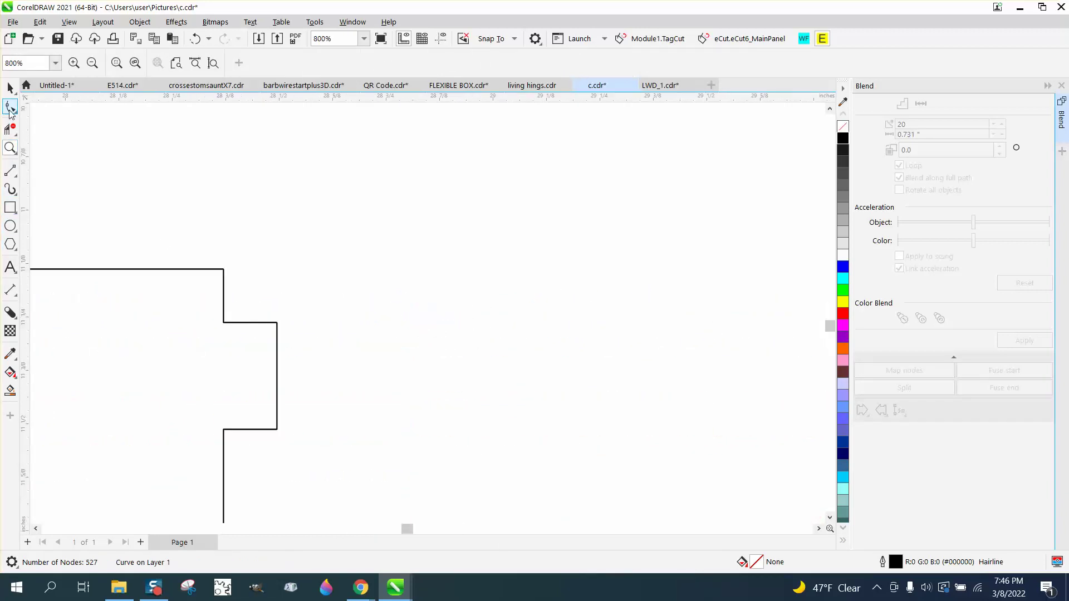
{"action": "left_click", "coordinate": [11, 107]}
{"action": "right_click", "coordinate": [223, 271]}
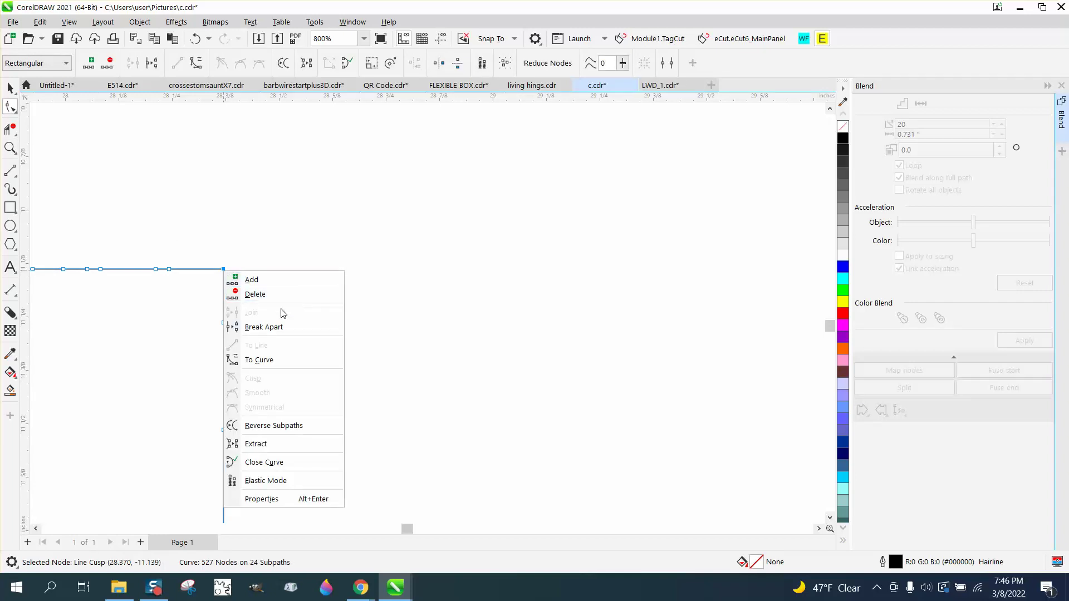
{"action": "left_click", "coordinate": [303, 326]}
Remove the black outline's whole tabbed upper edge with Virtual Segment Delete, keeping the lower edge and both ends.
{"action": "scroll", "coordinate": [406, 263], "scroll_direction": "down", "scroll_amount": 6}
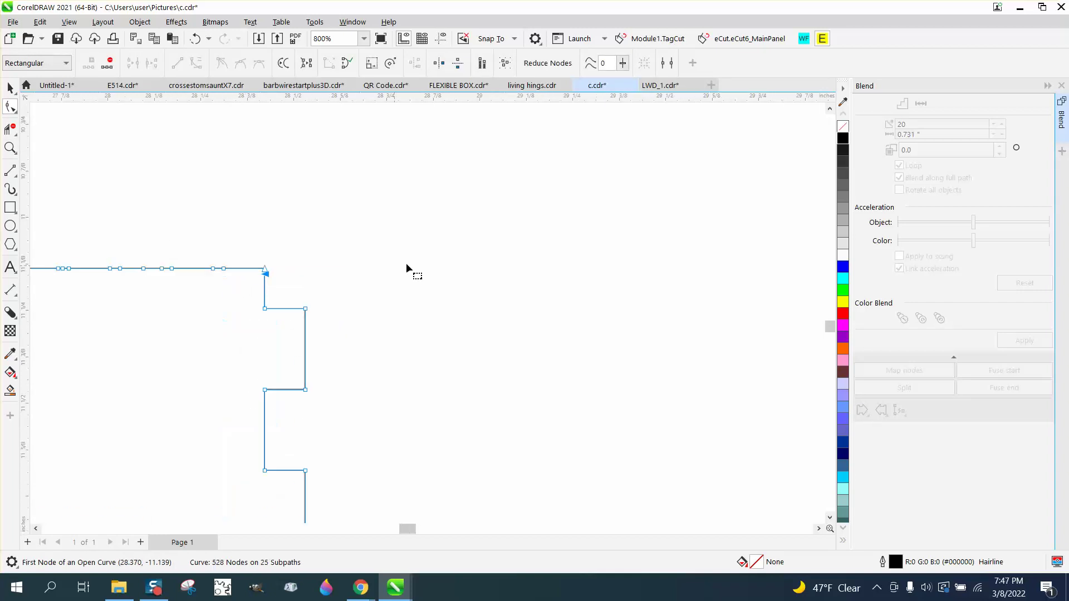
{"action": "scroll", "coordinate": [495, 274], "scroll_direction": "down", "scroll_amount": 2}
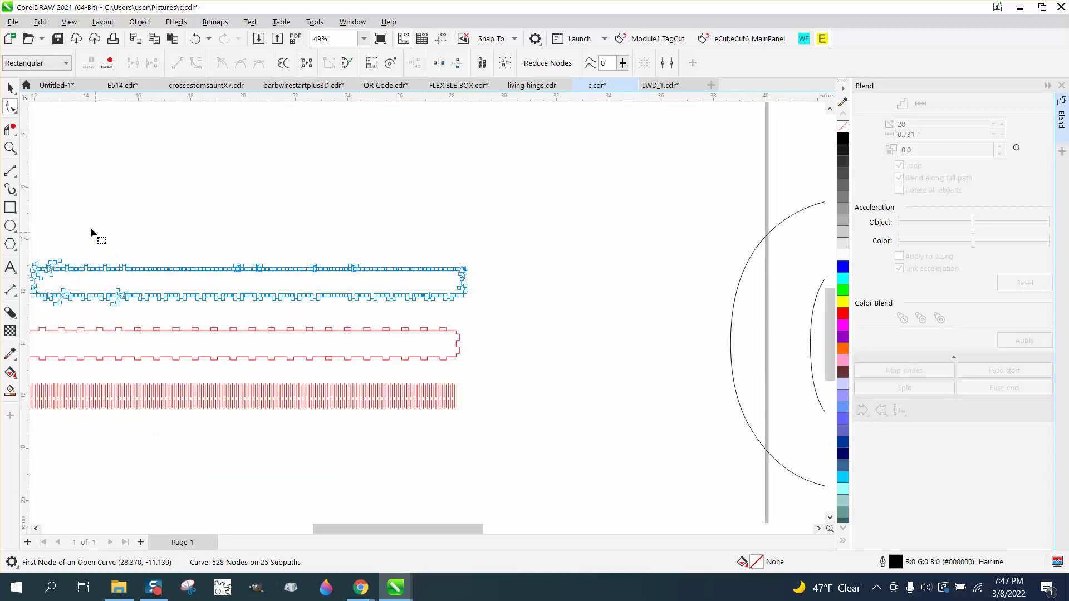
{"action": "left_click", "coordinate": [10, 128]}
{"action": "left_click_drag", "start_coordinate": [100, 261], "coordinate": [437, 276]}
{"action": "scroll", "coordinate": [431, 273], "scroll_direction": "down", "scroll_amount": 1}
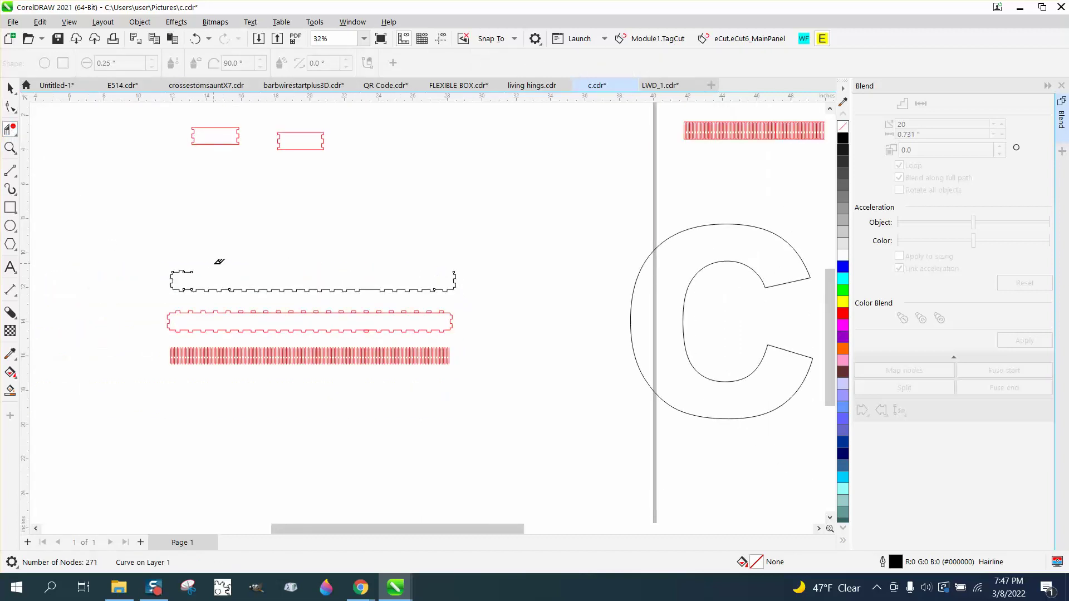
{"action": "key", "text": "Delete"}
Make a vertically mirrored copy of the remaining black outline and move it up so its ends meet the original's lower corners.
{"action": "left_click", "coordinate": [10, 148]}
{"action": "left_click_drag", "start_coordinate": [141, 255], "coordinate": [530, 316]}
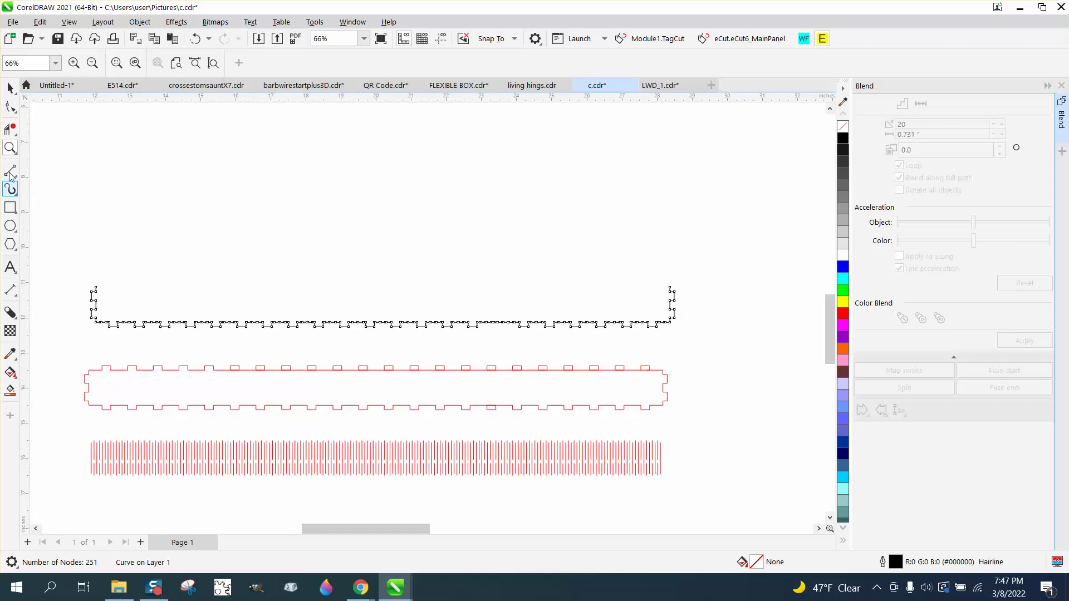
{"action": "left_click", "coordinate": [10, 88]}
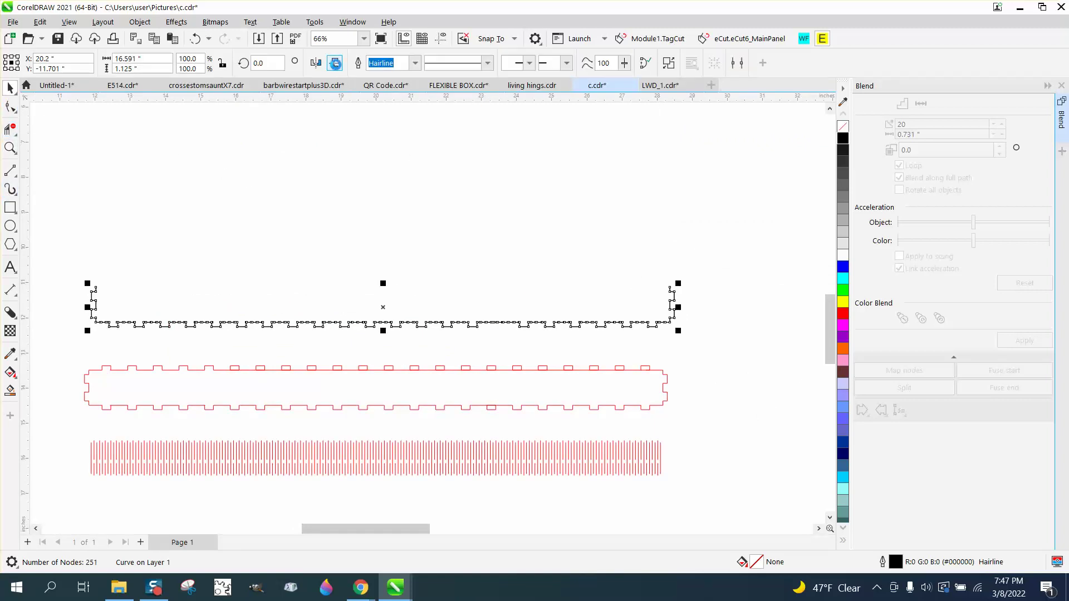
{"action": "left_click", "coordinate": [334, 63]}
{"action": "left_click", "coordinate": [10, 148]}
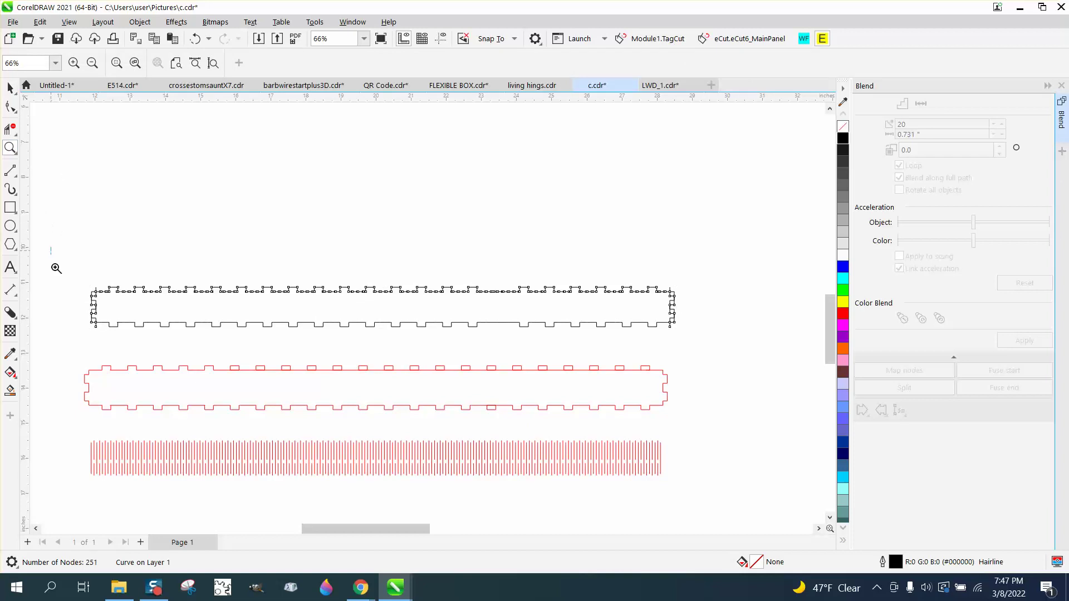
{"action": "left_click_drag", "start_coordinate": [53, 268], "coordinate": [353, 352]}
{"action": "left_click", "coordinate": [10, 88]}
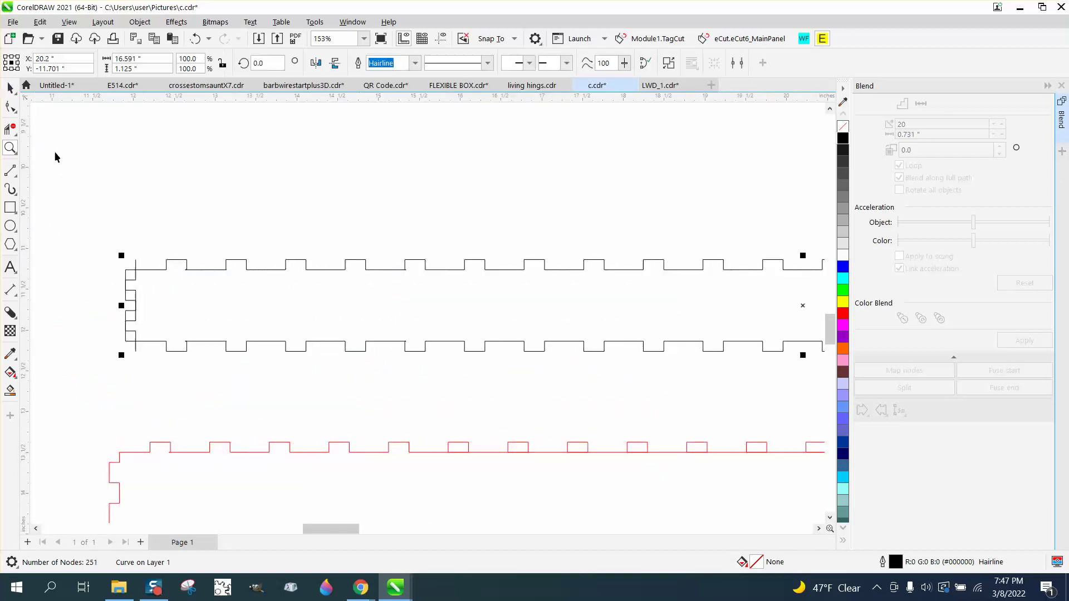
{"action": "left_click_drag", "start_coordinate": [136, 352], "coordinate": [137, 343]}
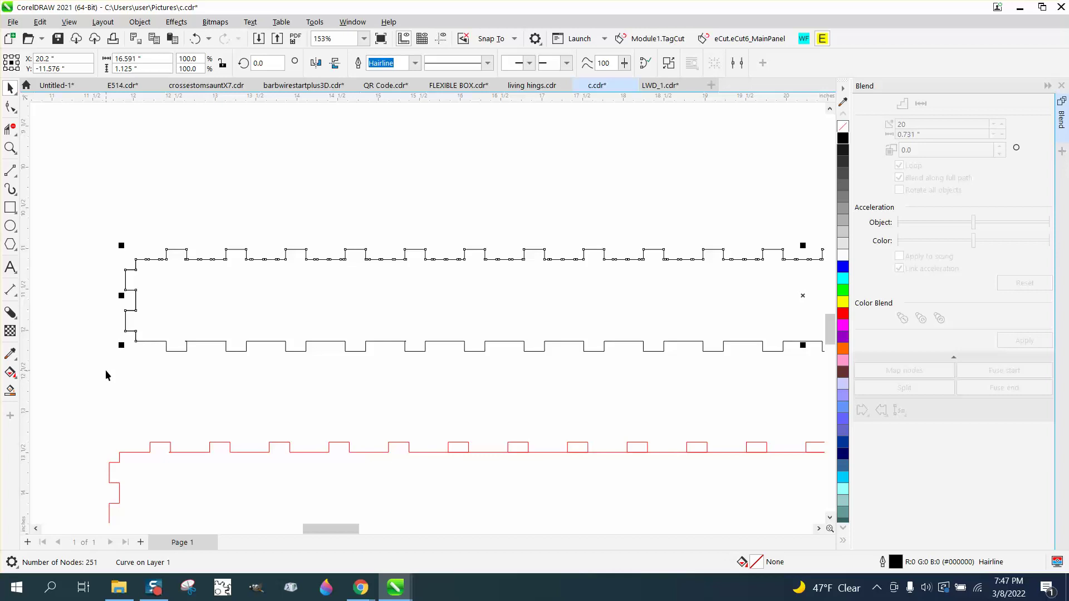
Create an orange filled shape from the inside of the two joined black outline halves with Smart Fill.
{"action": "scroll", "coordinate": [72, 353], "scroll_direction": "down", "scroll_amount": 2}
{"action": "scroll", "coordinate": [225, 212], "scroll_direction": "down", "scroll_amount": 1}
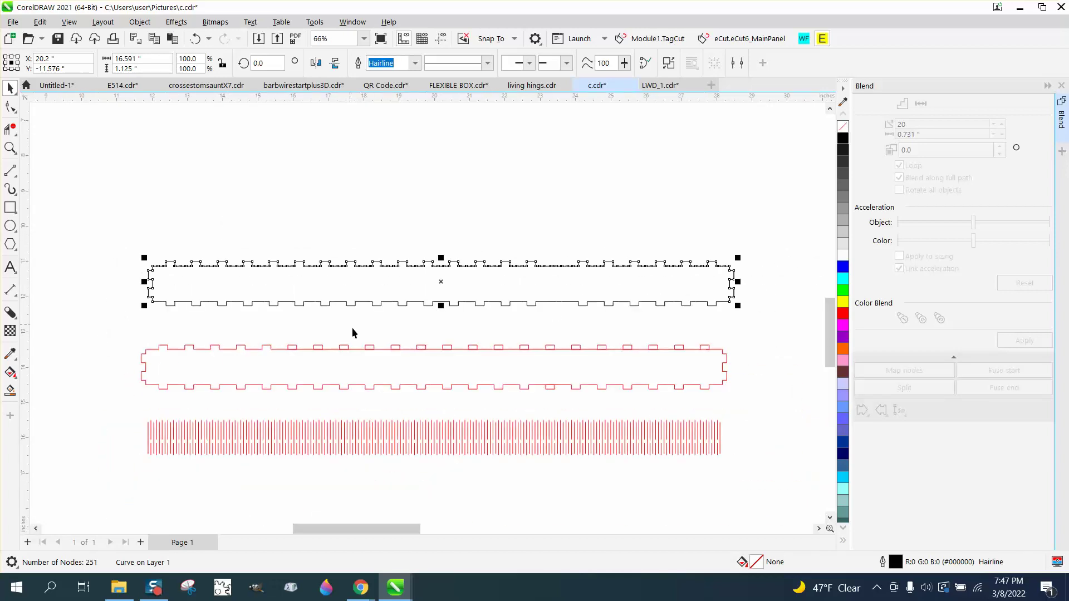
{"action": "left_click", "coordinate": [10, 391]}
{"action": "left_click", "coordinate": [261, 288]}
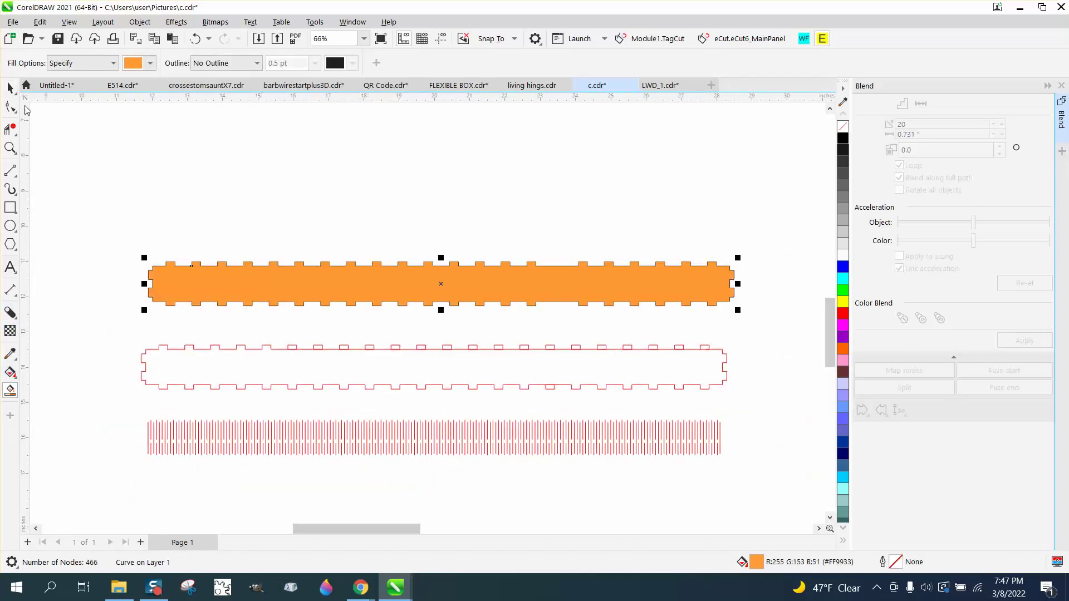
Move the orange shape above the black strip, remove its fill and give it a red outline.
{"action": "left_click", "coordinate": [10, 87]}
{"action": "left_click_drag", "start_coordinate": [441, 283], "coordinate": [445, 202]}
{"action": "left_click", "coordinate": [844, 127]}
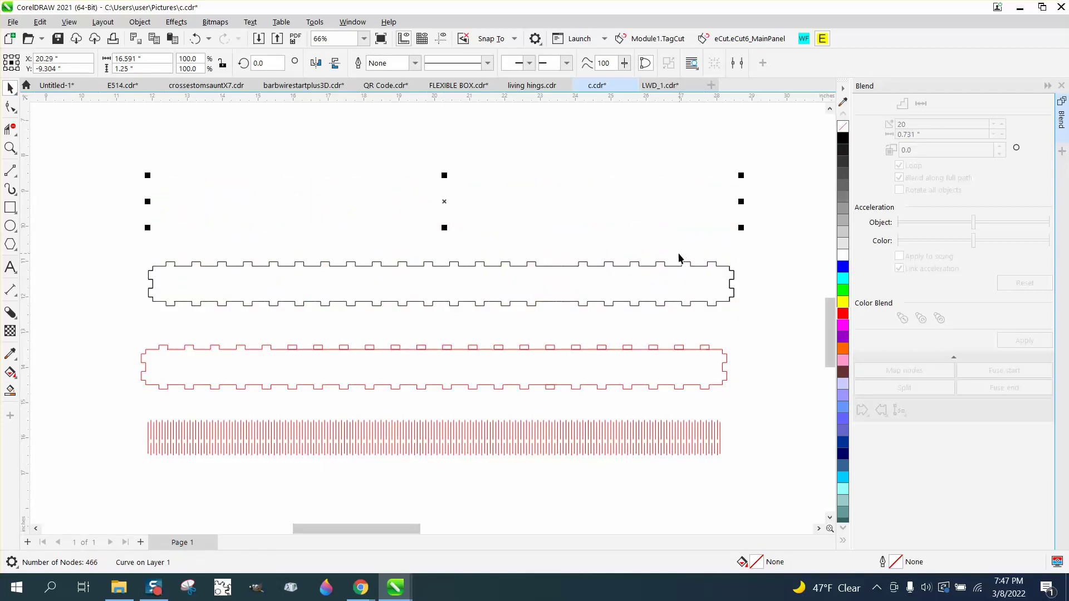
{"action": "right_click", "coordinate": [843, 314]}
Move the group of red hinge lines onto the new red strip and align the two on their horizontal and vertical centers.
{"action": "left_click", "coordinate": [526, 440]}
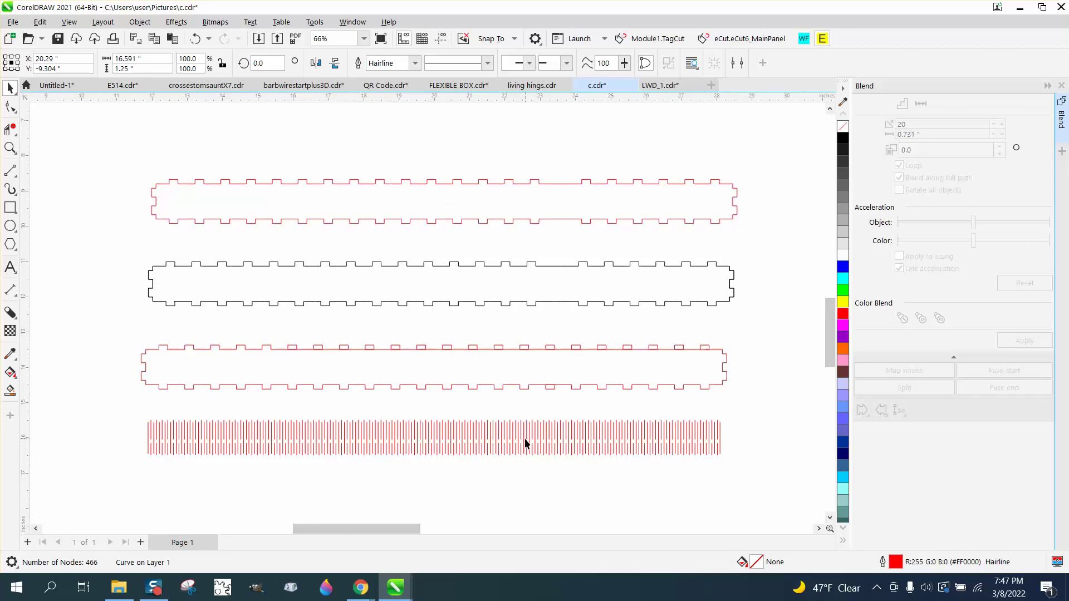
{"action": "left_click", "coordinate": [525, 444]}
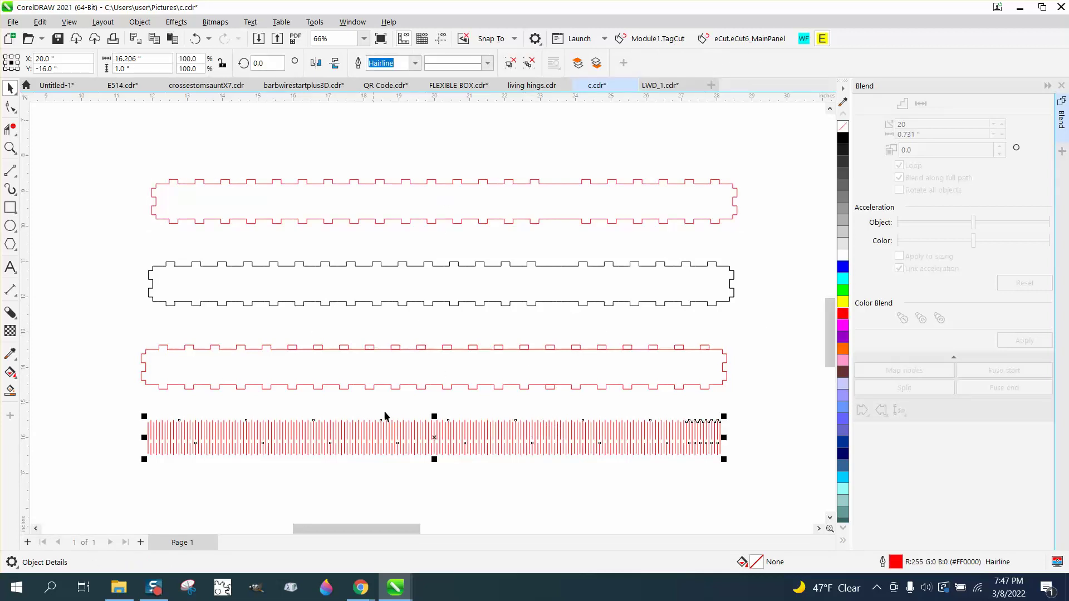
{"action": "left_click_drag", "start_coordinate": [429, 437], "coordinate": [415, 212]}
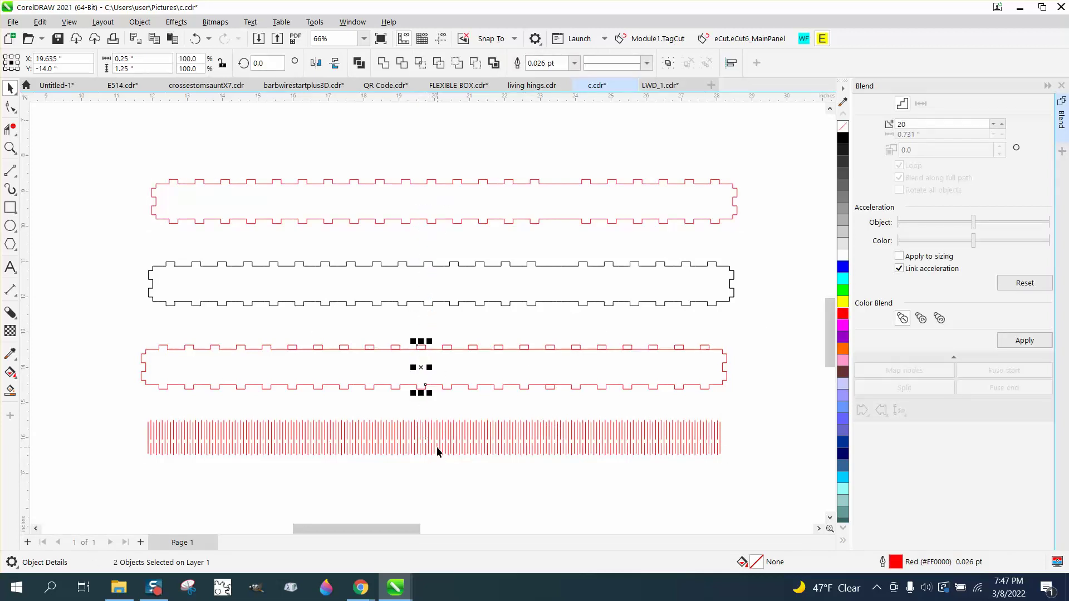
{"action": "left_click_drag", "start_coordinate": [439, 452], "coordinate": [443, 223]}
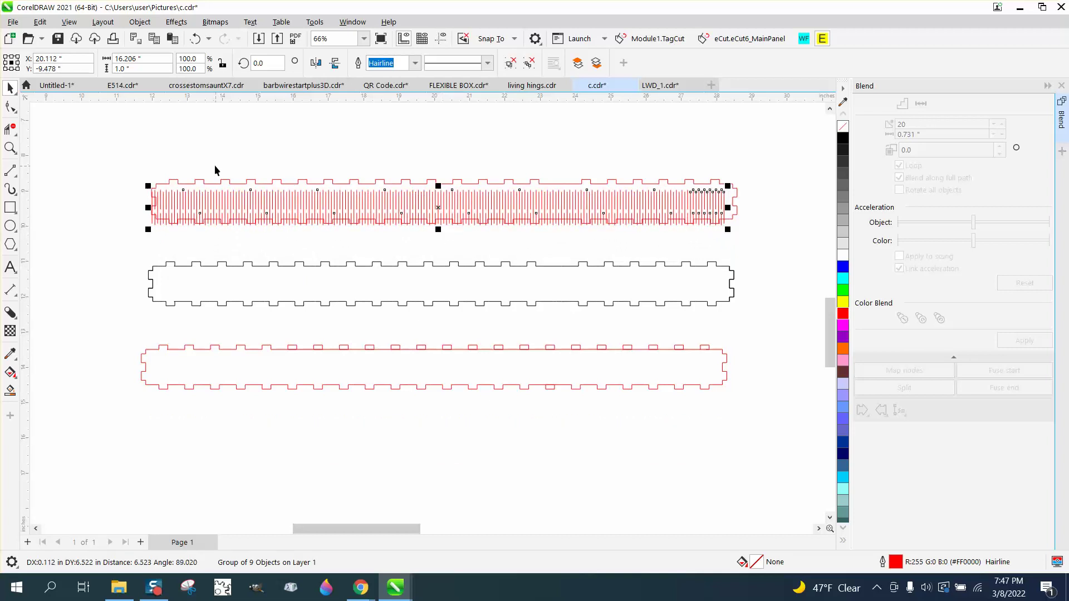
{"action": "left_click_drag", "start_coordinate": [124, 150], "coordinate": [149, 191]}
{"action": "left_click_drag", "start_coordinate": [718, 275], "coordinate": [762, 263]}
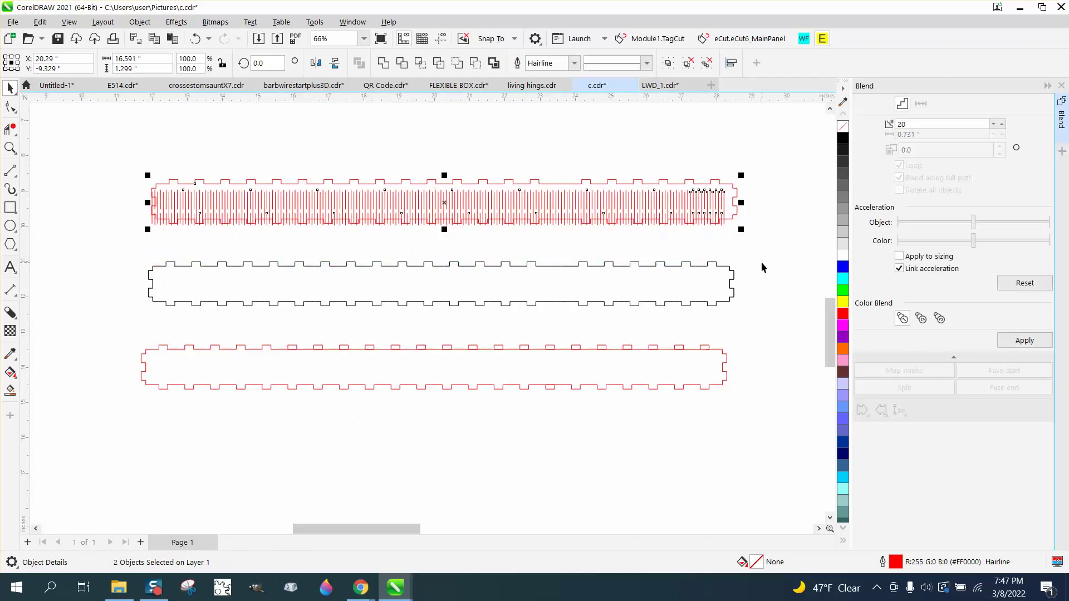
{"action": "key", "text": "e"}
{"action": "key", "text": "c"}
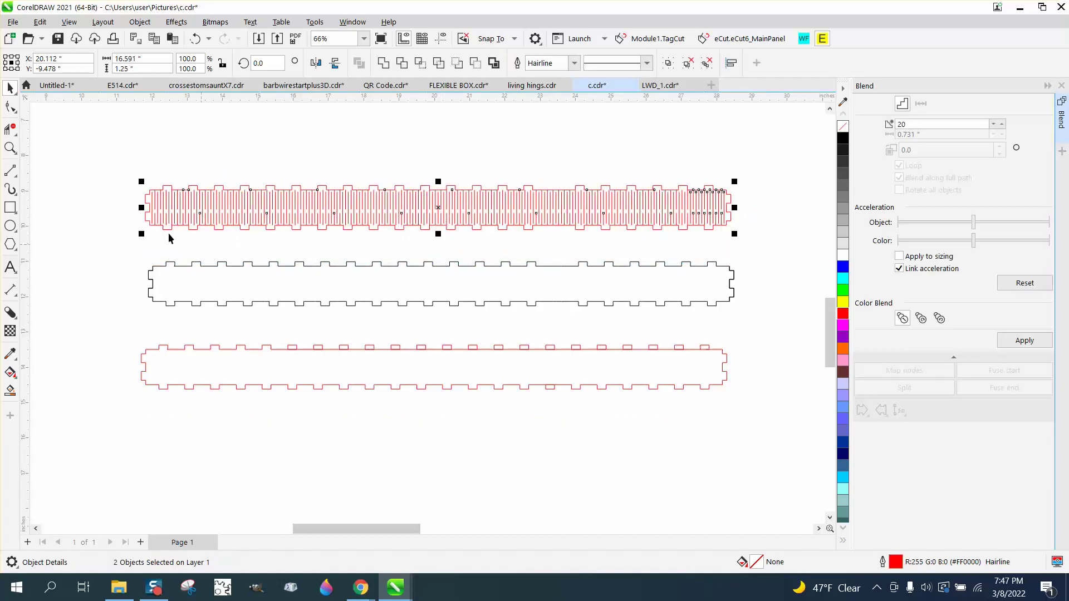
Deselect everything and examine how the hinge lines fit inside the tabbed red strip, especially toward its right end.
{"action": "left_click", "coordinate": [144, 239]}
{"action": "left_click", "coordinate": [10, 148]}
{"action": "left_click_drag", "start_coordinate": [112, 160], "coordinate": [802, 281]}
{"action": "left_click_drag", "start_coordinate": [633, 262], "coordinate": [794, 335]}
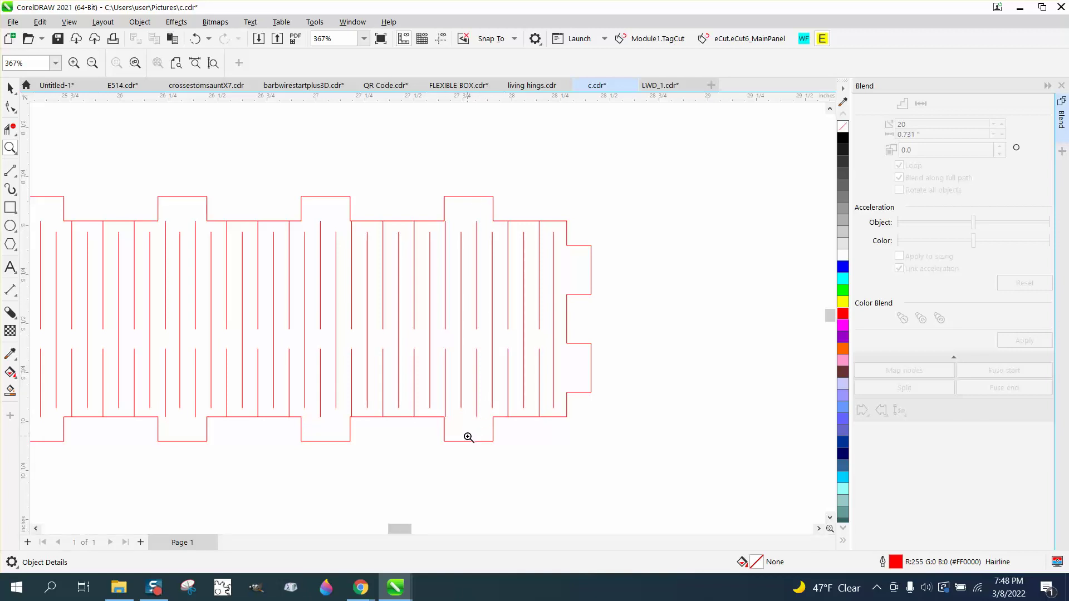
{"action": "scroll", "coordinate": [487, 360], "scroll_direction": "down", "scroll_amount": 3}
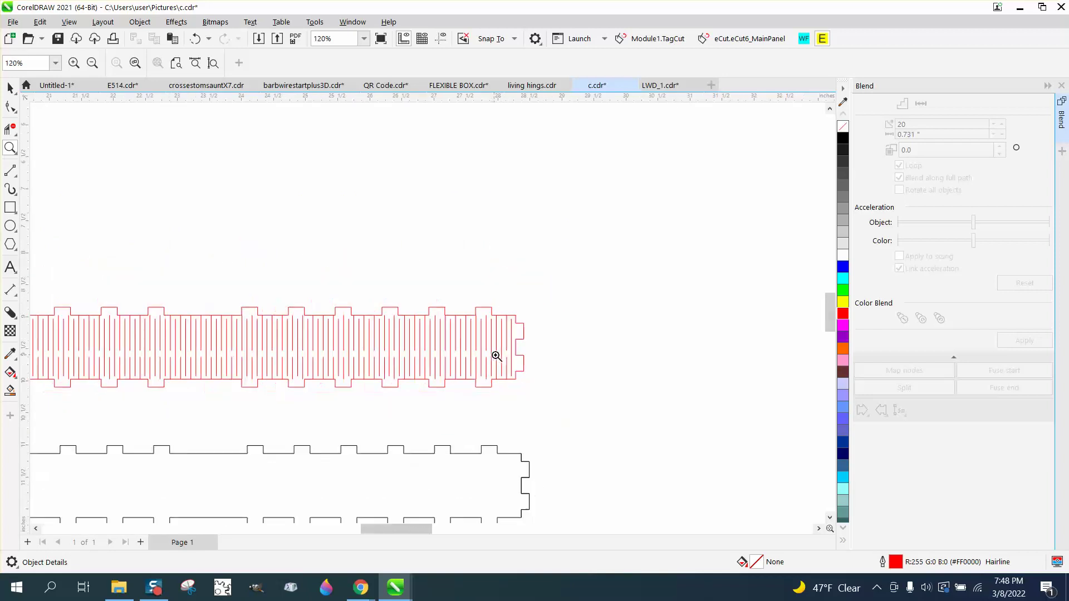
{"action": "scroll", "coordinate": [510, 352], "scroll_direction": "down", "scroll_amount": 4}
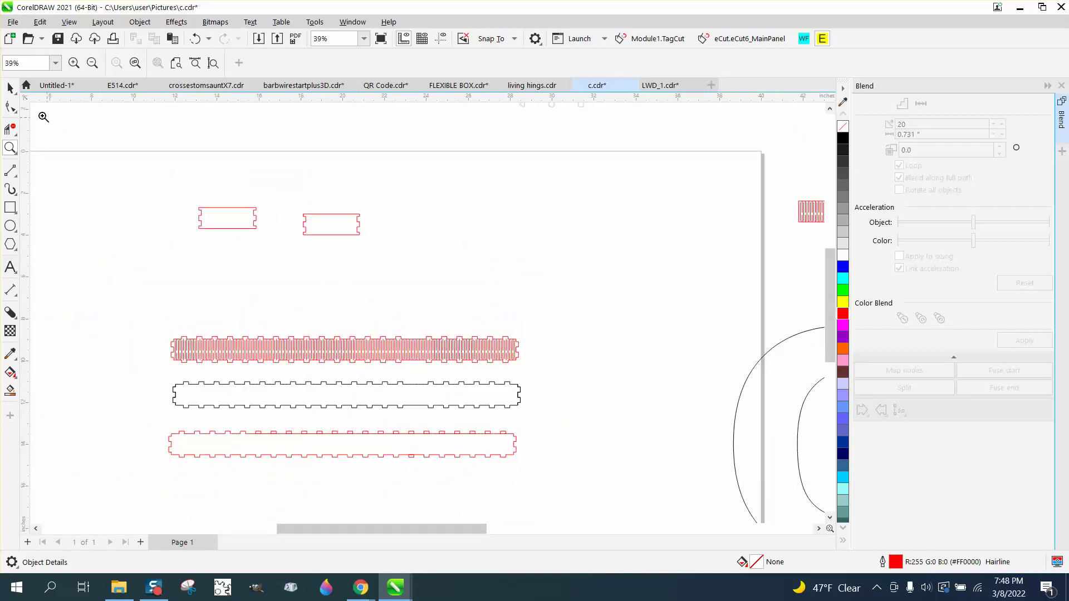
{"action": "left_click", "coordinate": [10, 88]}
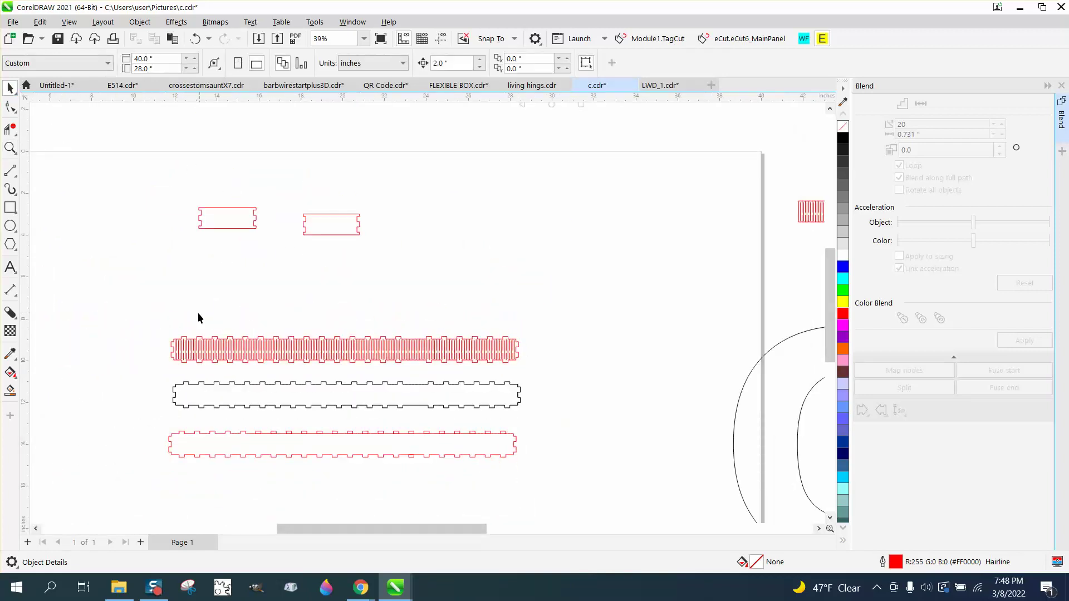
{"action": "left_click", "coordinate": [10, 149]}
{"action": "left_click_drag", "start_coordinate": [175, 316], "coordinate": [598, 385]}
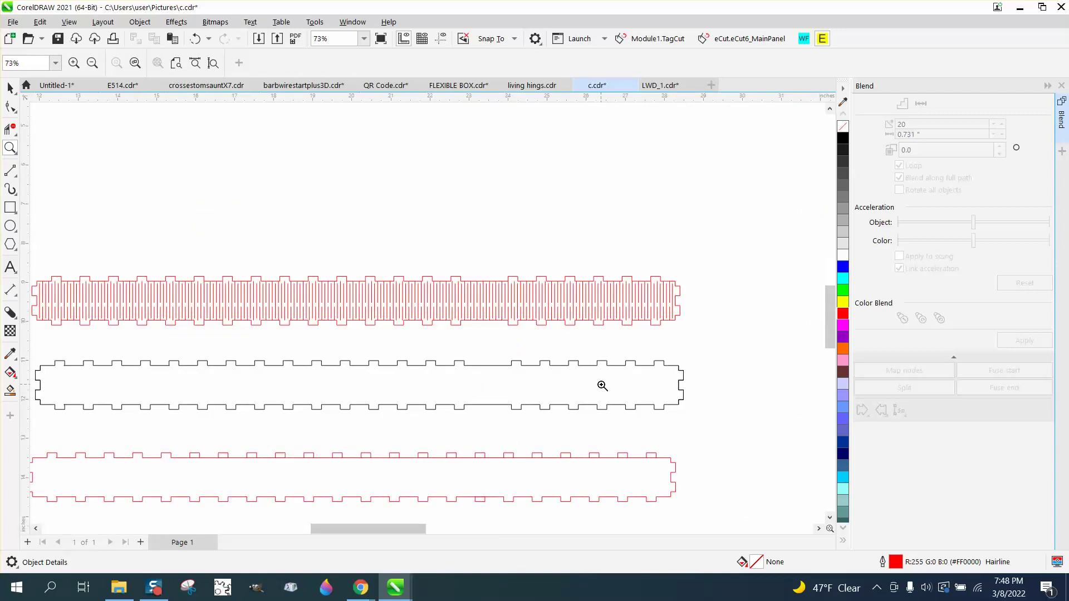
{"action": "left_click_drag", "start_coordinate": [420, 289], "coordinate": [748, 349]}
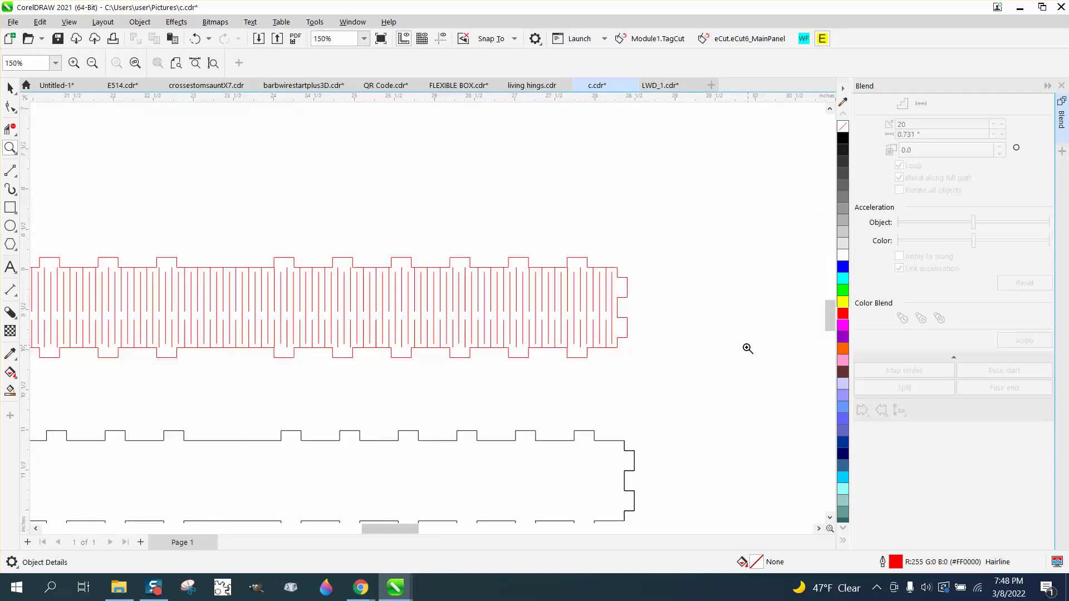
{"action": "scroll", "coordinate": [665, 365], "scroll_direction": "down", "scroll_amount": 2}
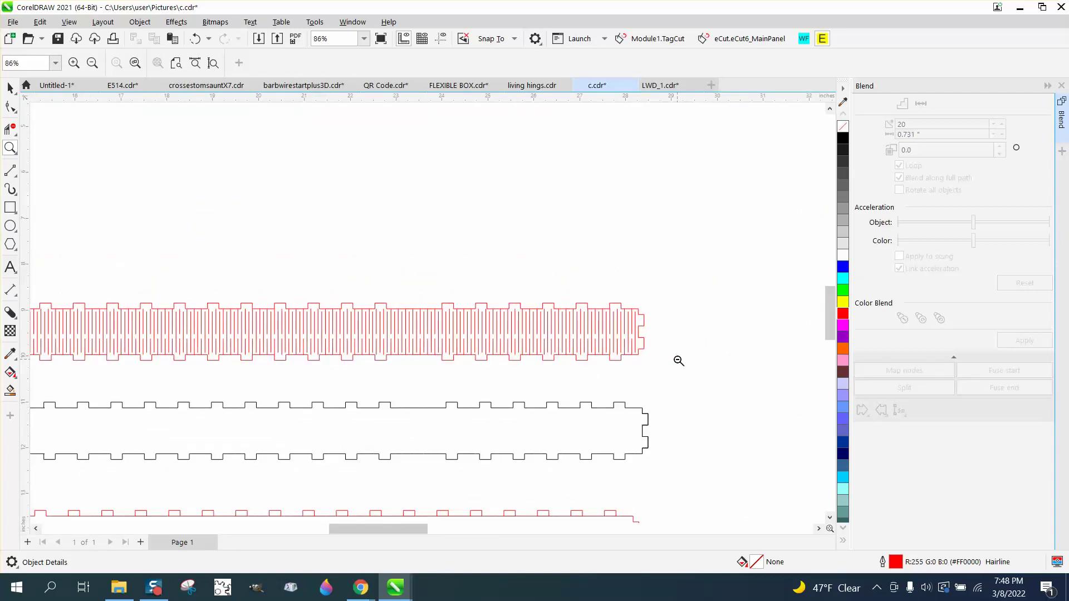